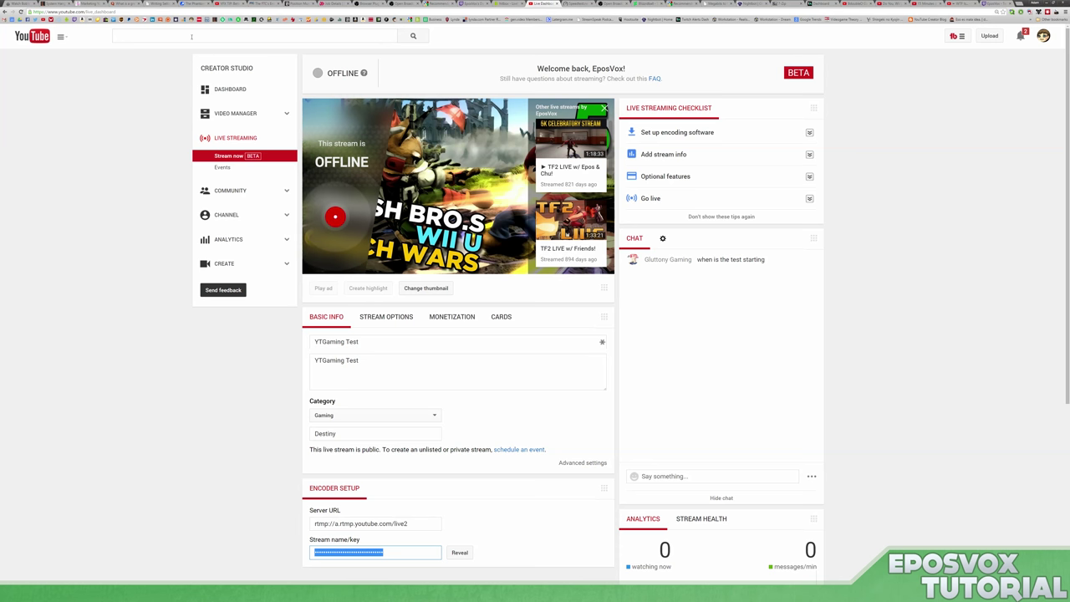
# Create a new profile named 'YouTube Gaming'
pyautogui.click(106, 11)
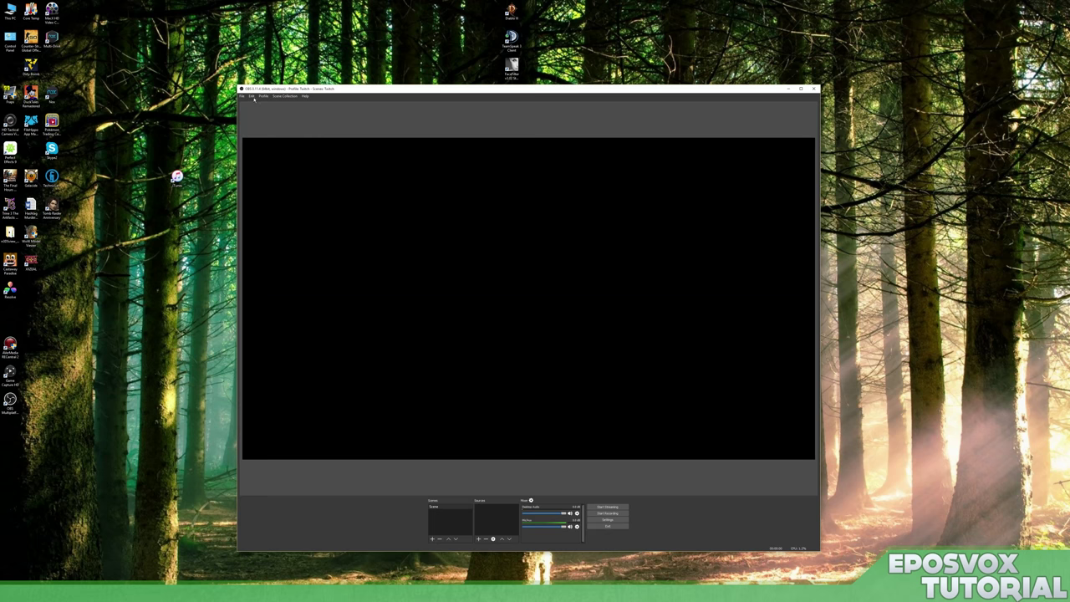
pyautogui.click(261, 96)
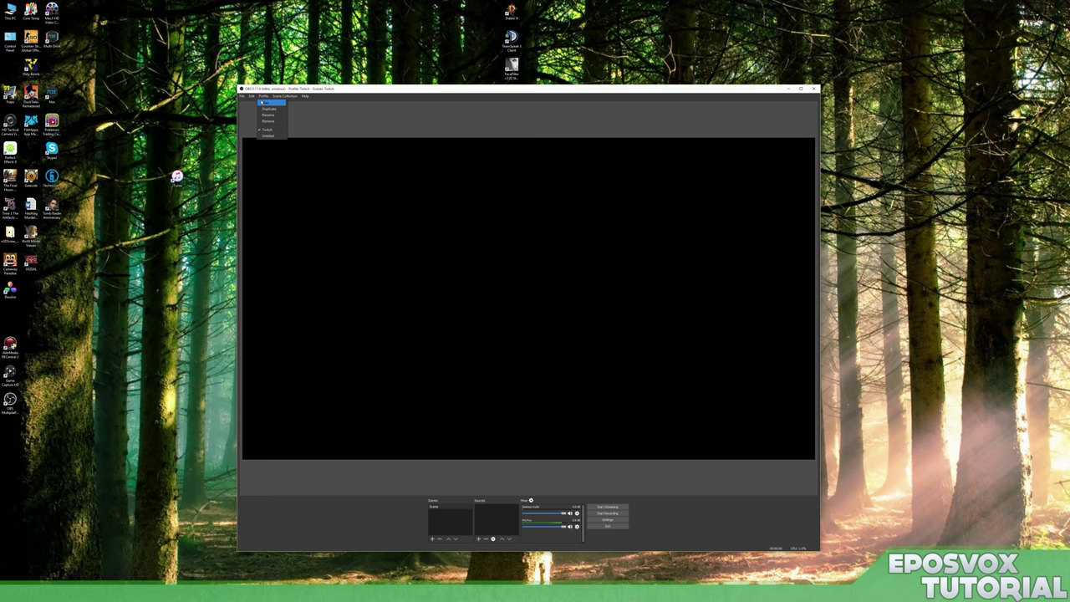
pyautogui.click(272, 105)
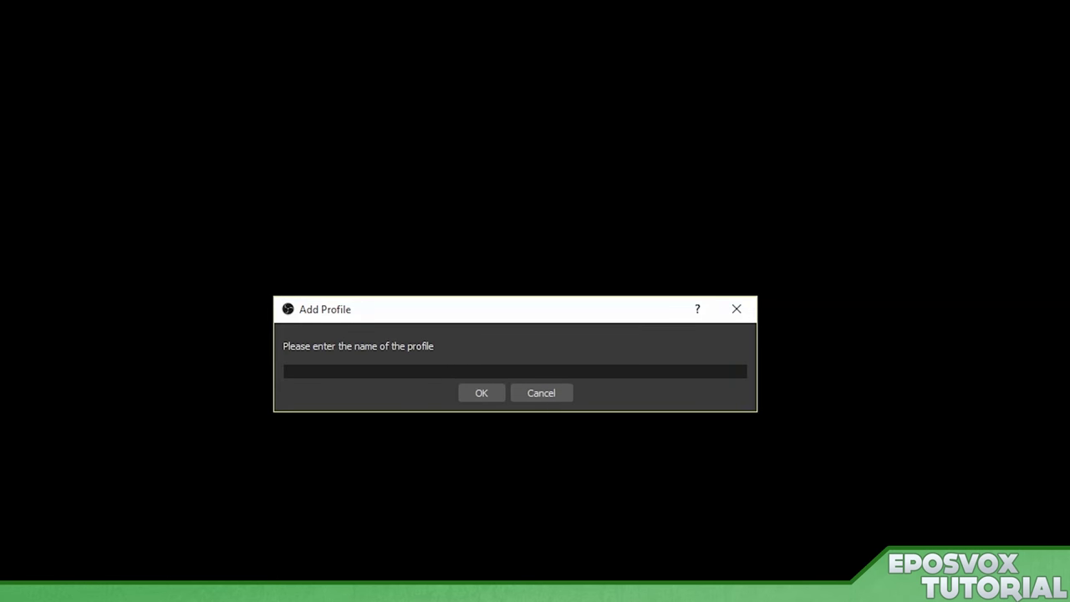
pyautogui.write('YouTube Gaming')
pyautogui.press('Return')
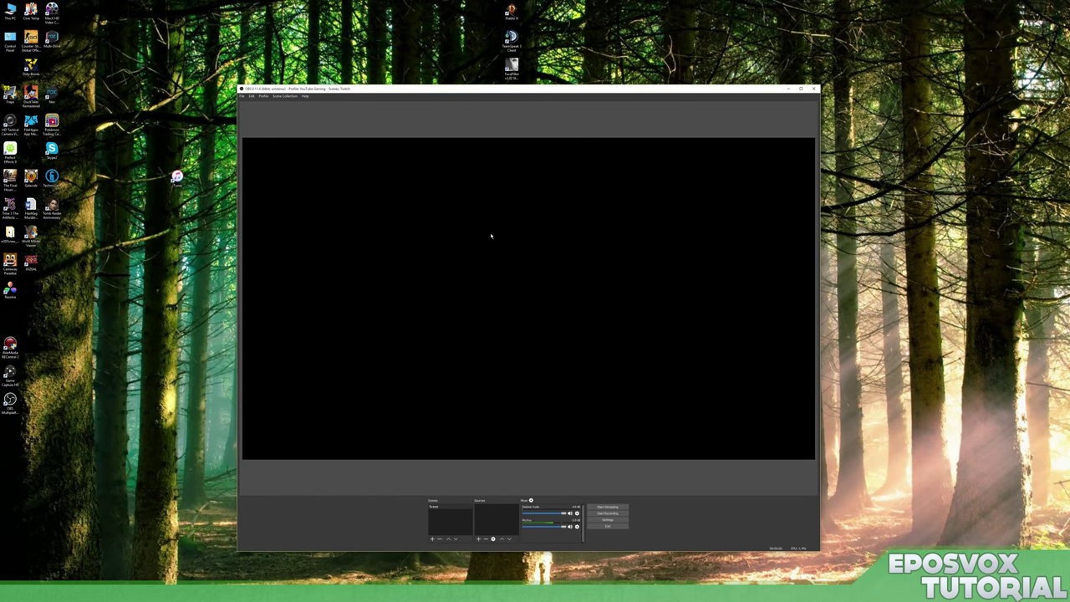
# Create a new scene collection named 'YouTube Gaming'
pyautogui.click(290, 97)
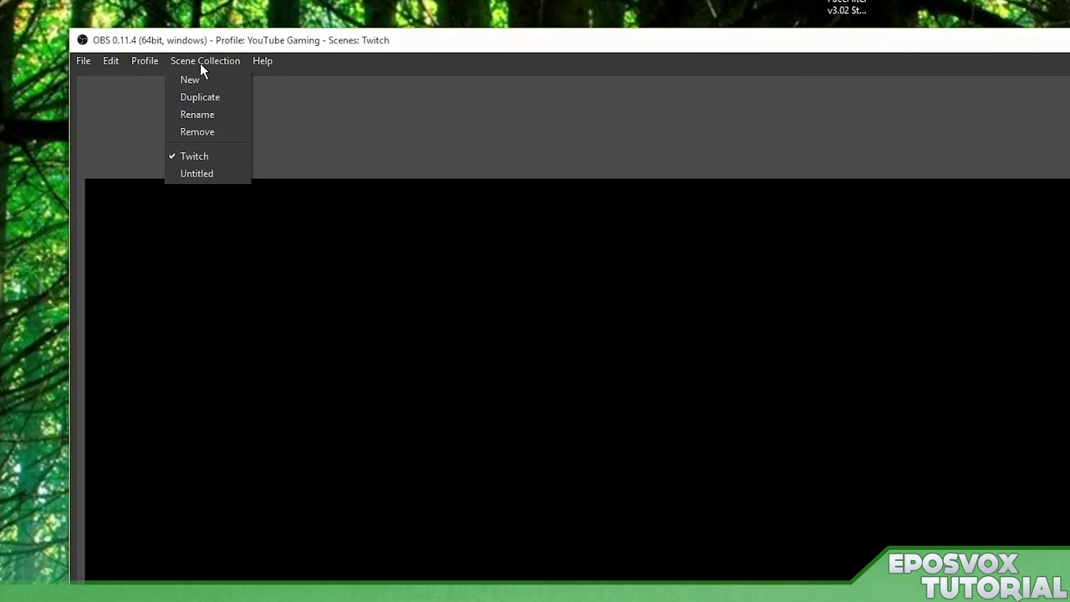
pyautogui.click(203, 79)
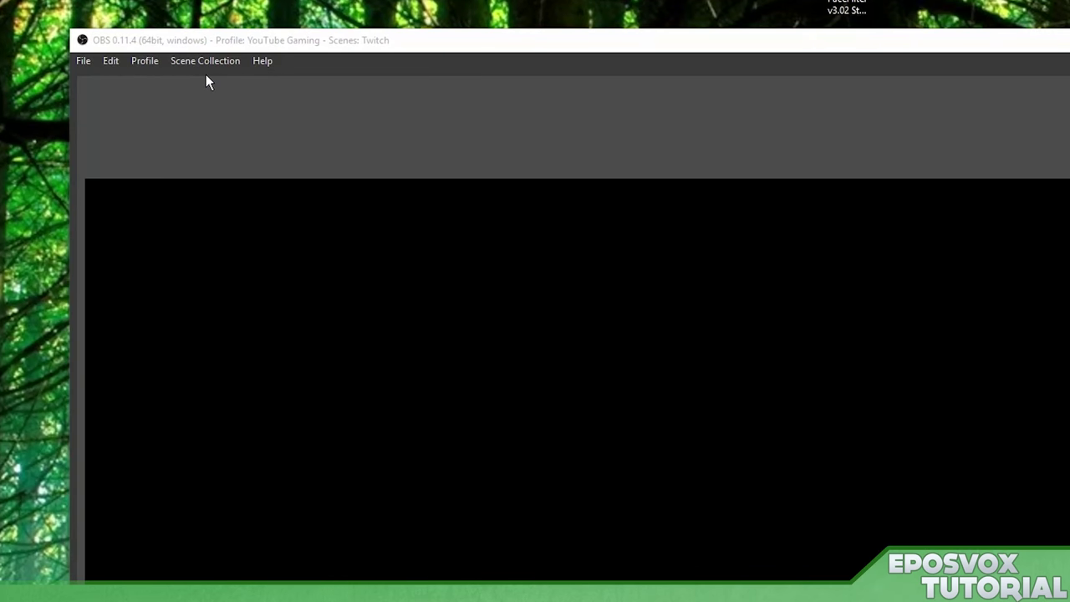
pyautogui.write('Y')
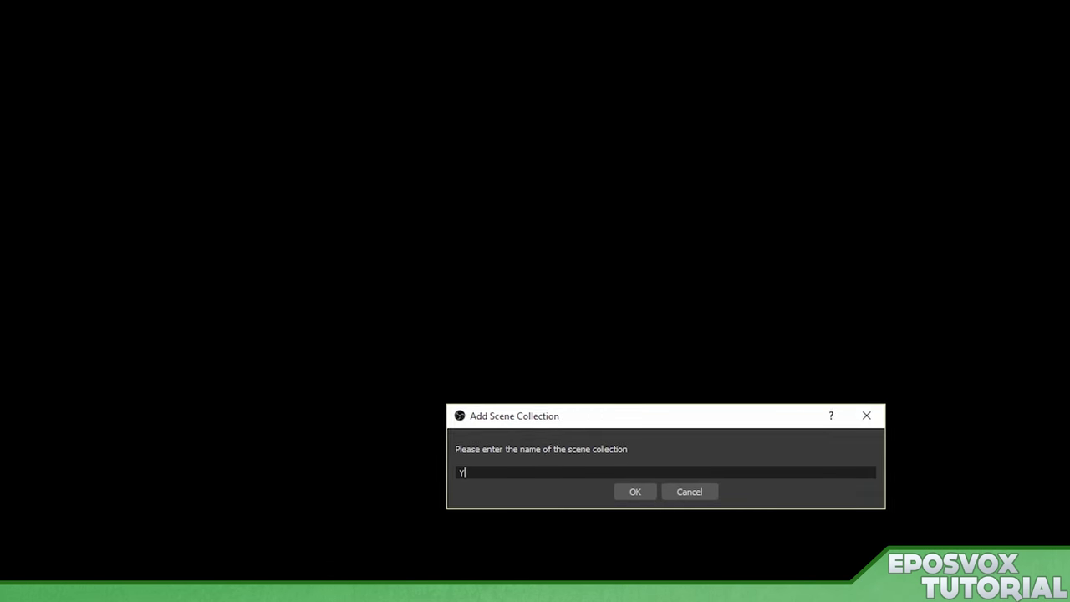
pyautogui.write('ouTube Gaming')
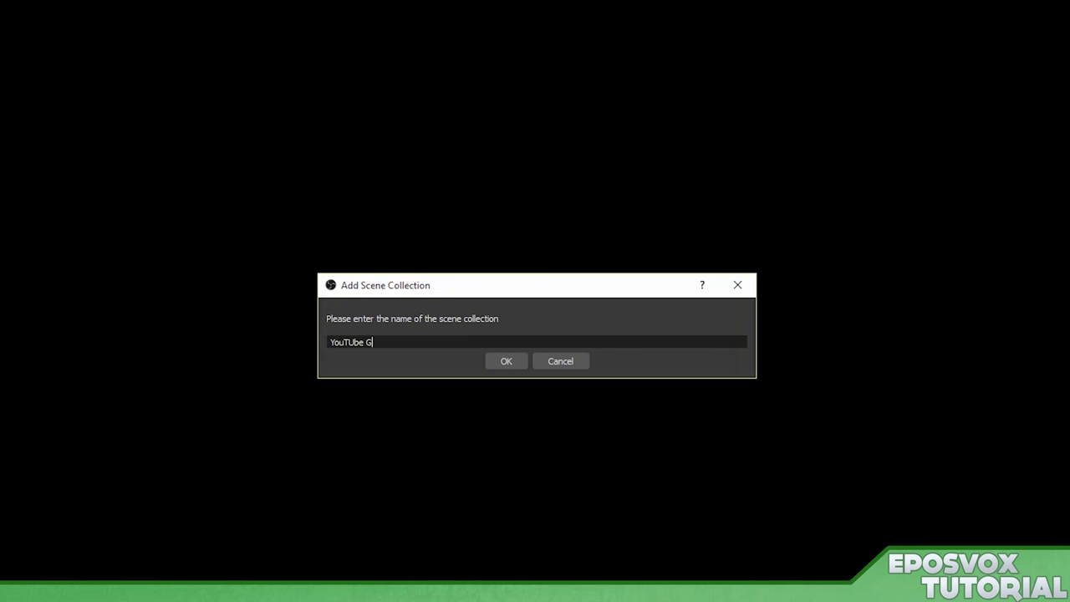
pyautogui.press('Return')
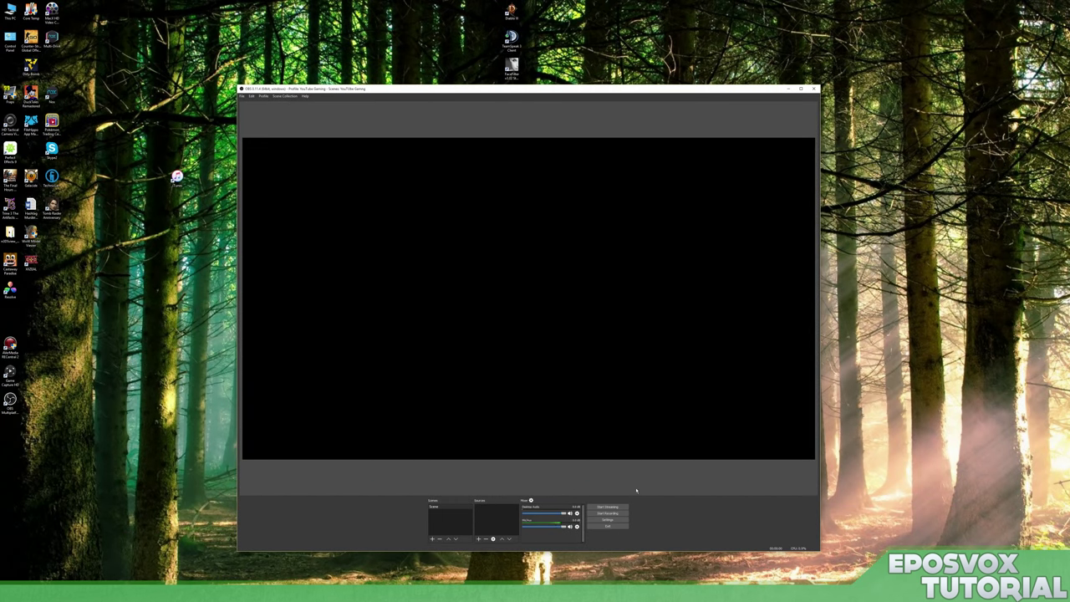
# Choose YouTube as the streaming service on the Stream settings page
pyautogui.click(605, 519)
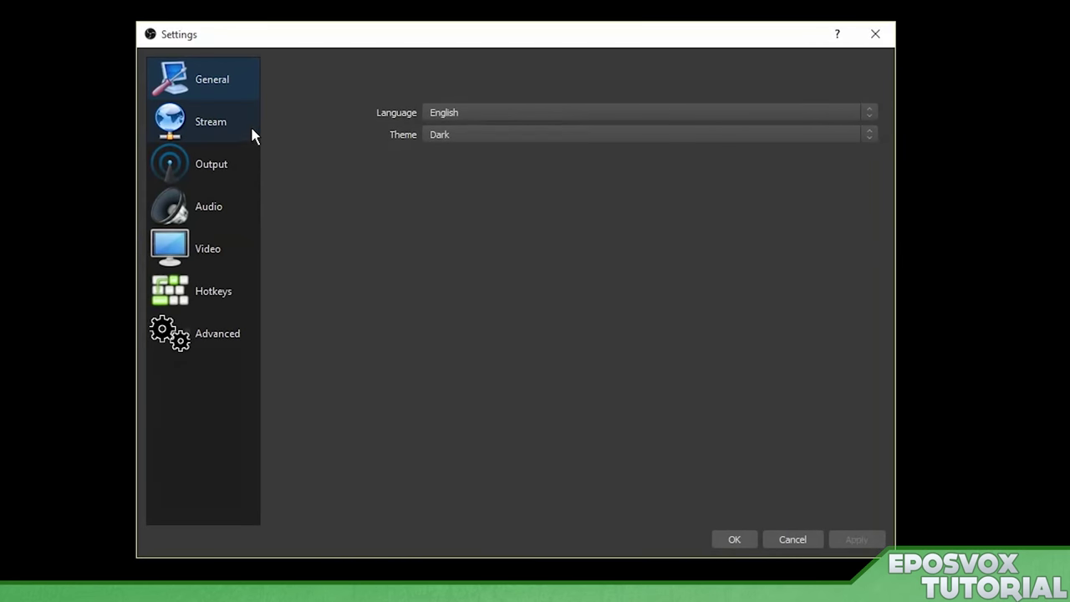
pyautogui.click(247, 132)
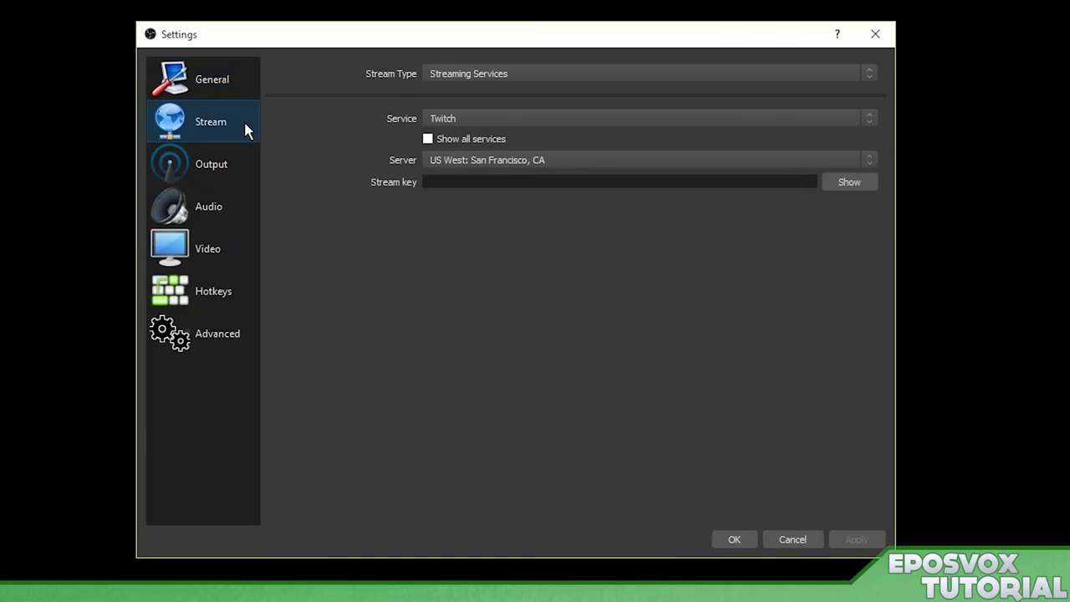
pyautogui.click(465, 119)
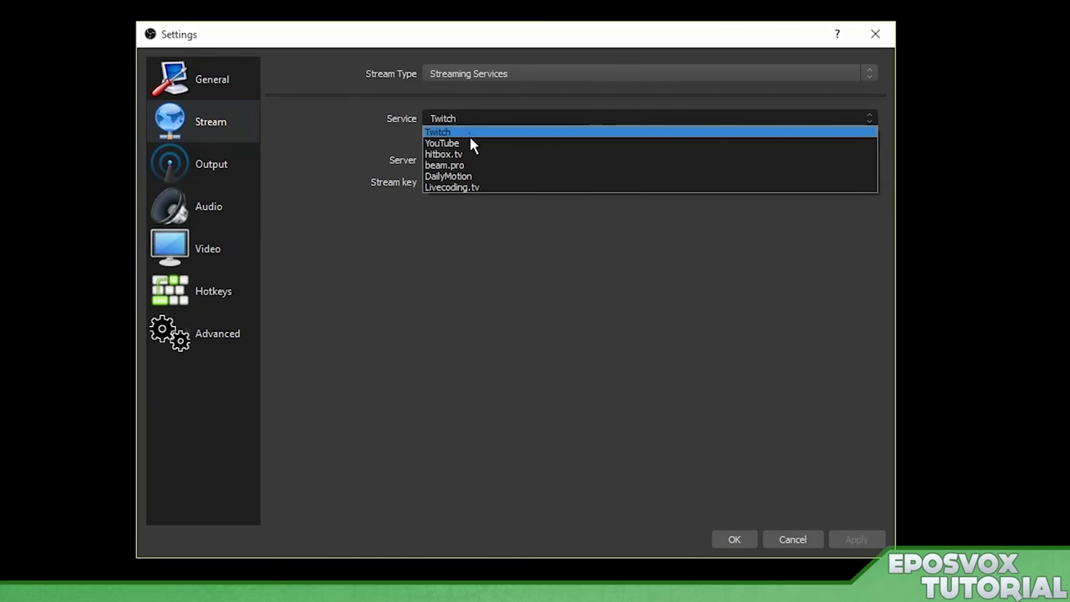
pyautogui.click(470, 143)
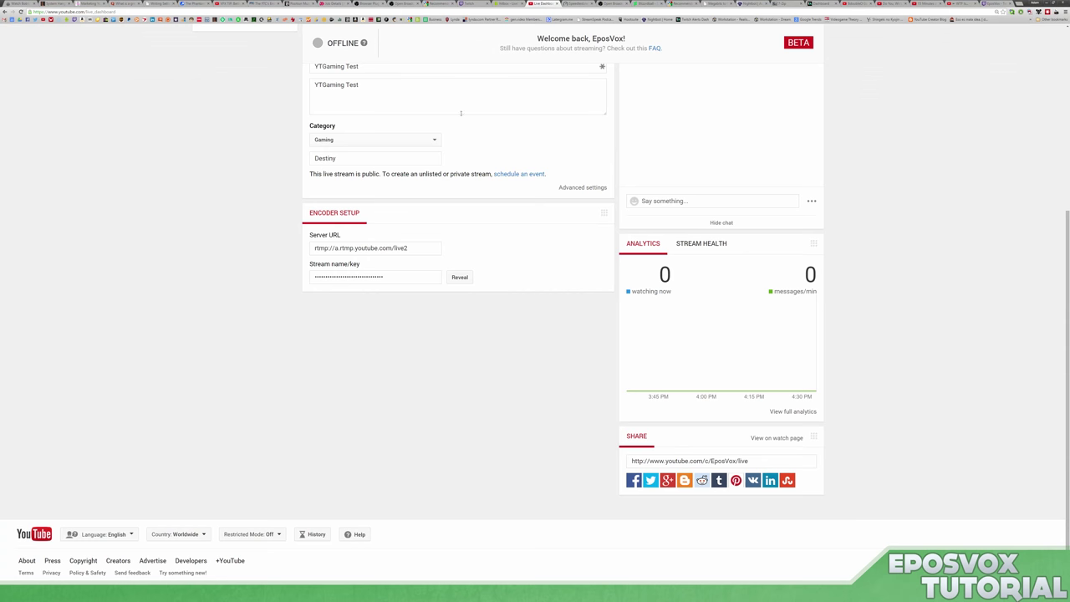
pyautogui.scroll(5, 461, 113)
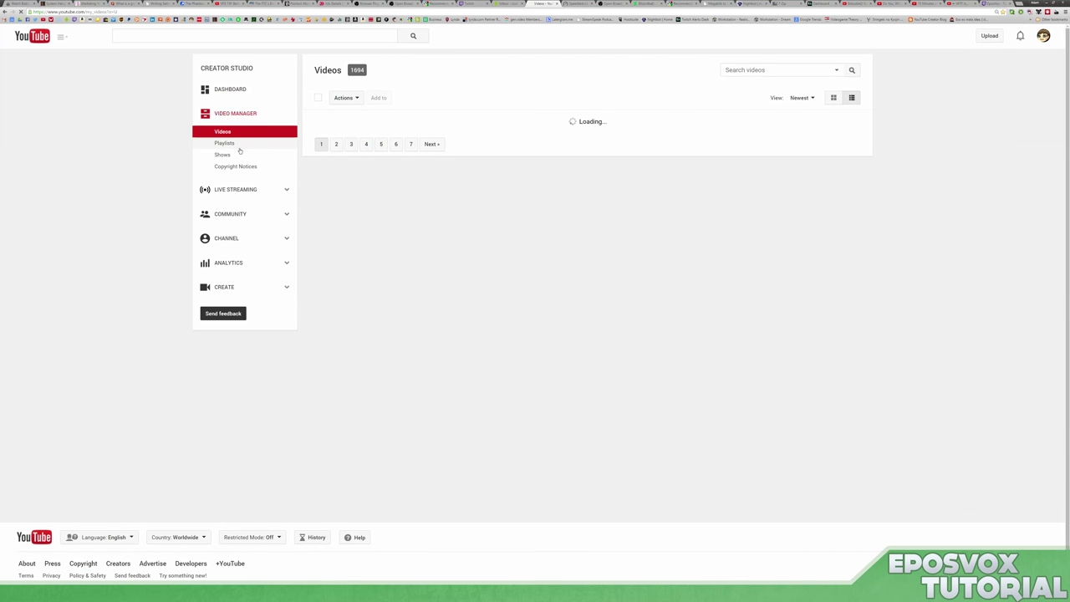
# Reload the live streaming dashboard and copy the Stream name/key value
pyautogui.click(236, 189)
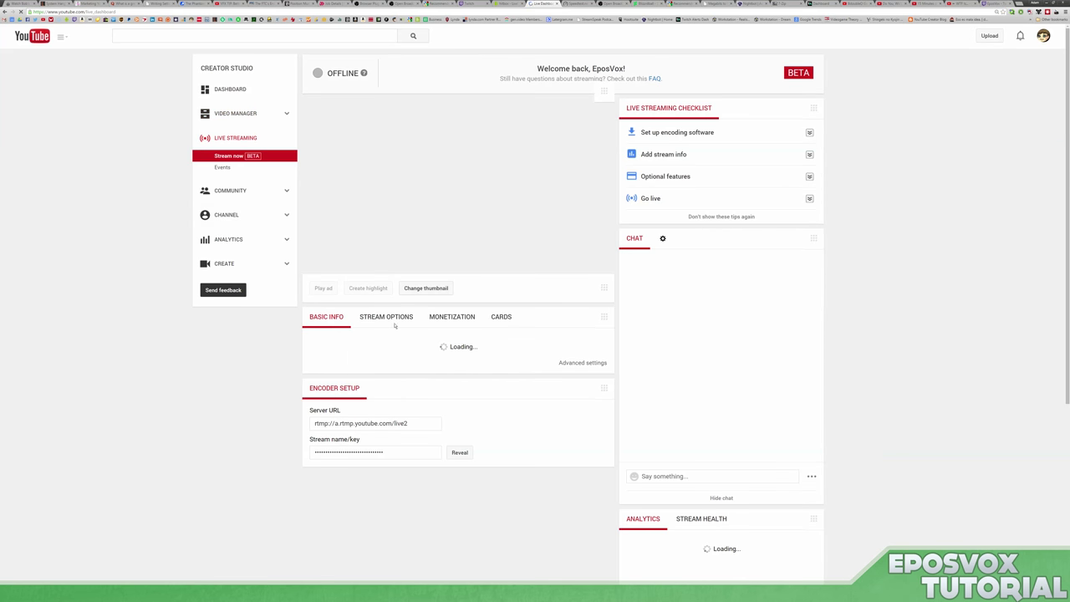
pyautogui.scroll(-1, 395, 326)
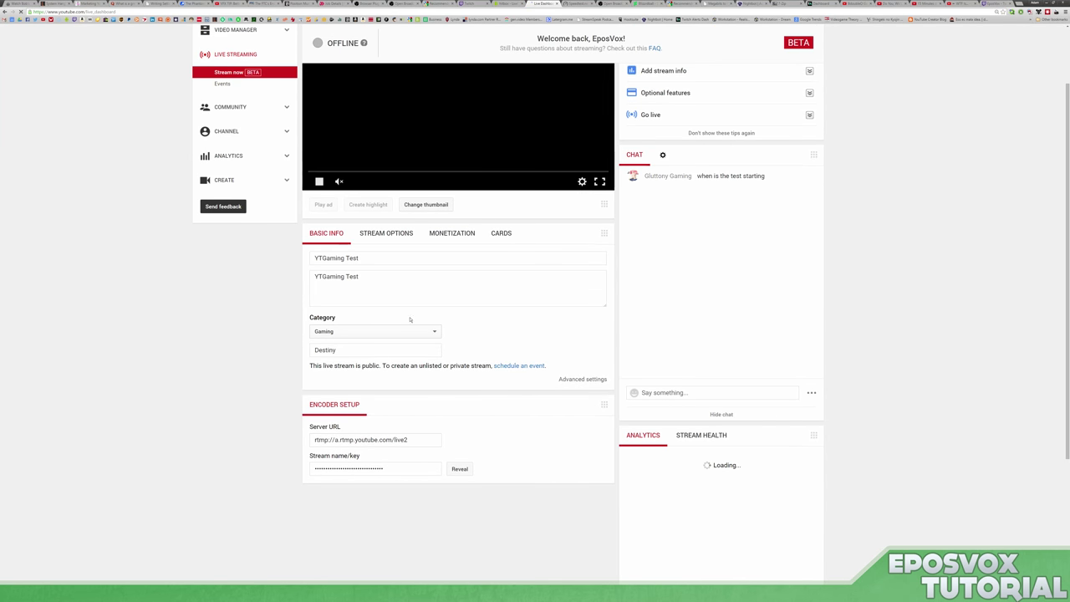
pyautogui.scroll(1, 597, 287)
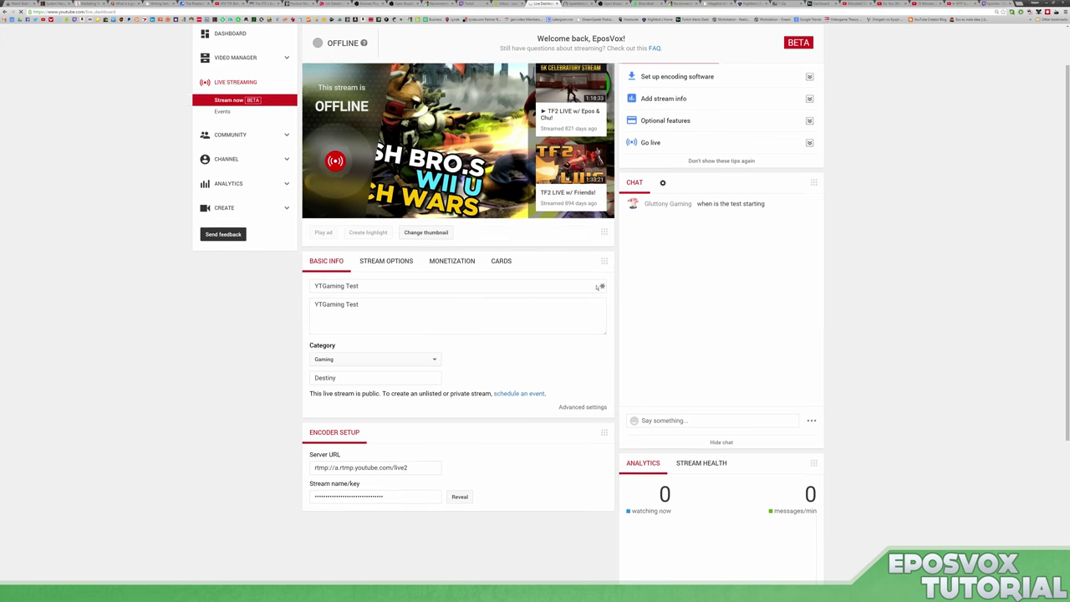
pyautogui.scroll(1, 596, 286)
pyautogui.scroll(-2, 597, 286)
pyautogui.moveTo(384, 441); pyautogui.dragTo(309, 445)
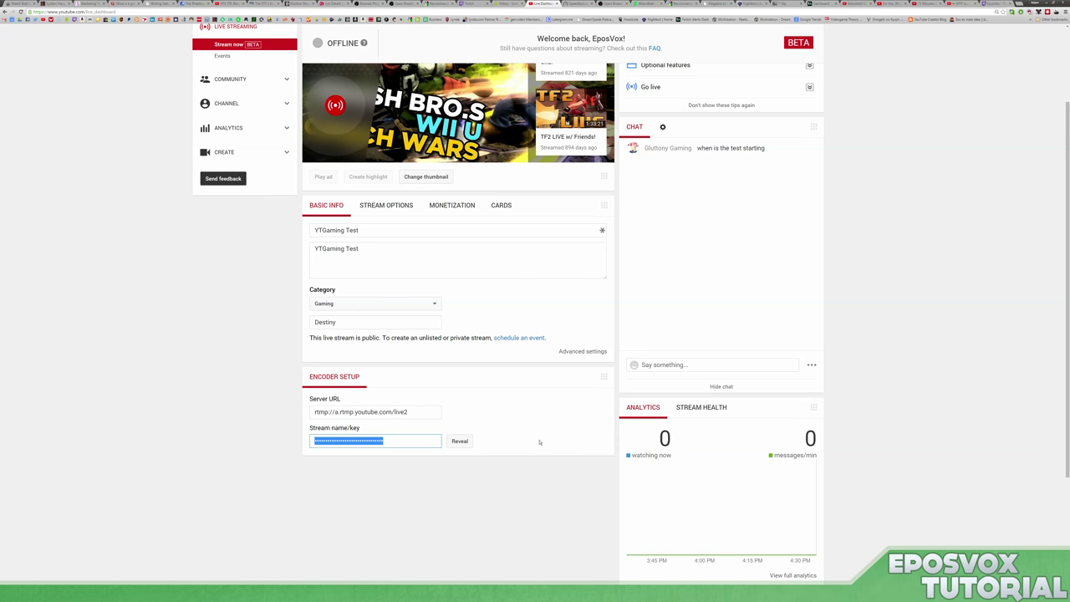
pyautogui.rightClick(384, 442)
pyautogui.click(368, 440)
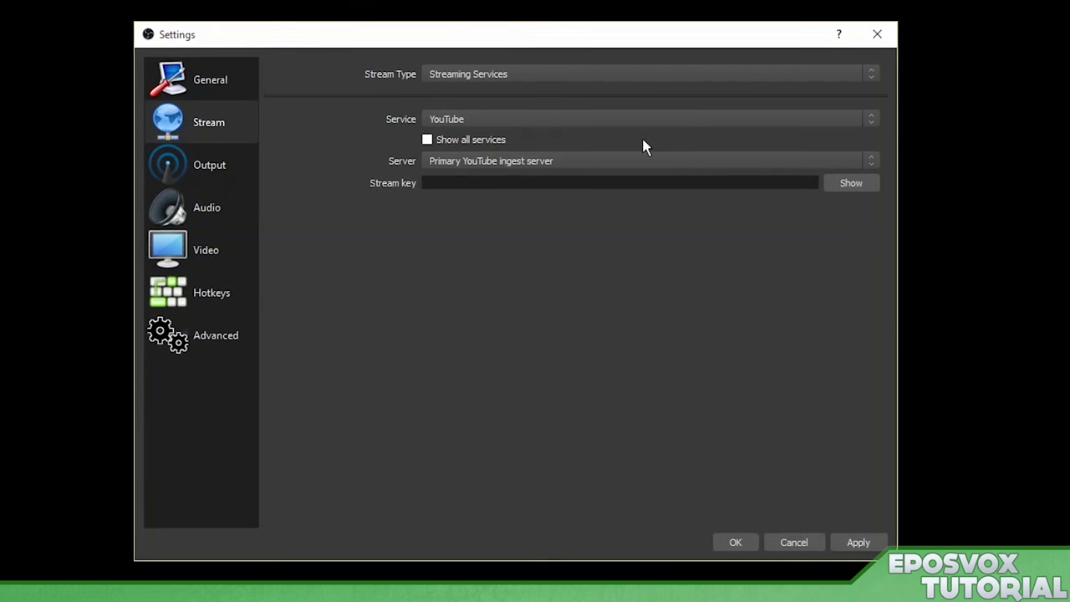
# Paste the copied YouTube stream key into the Stream key field
pyautogui.click(544, 182)
pyautogui.hotkey('ctrl', 'v')
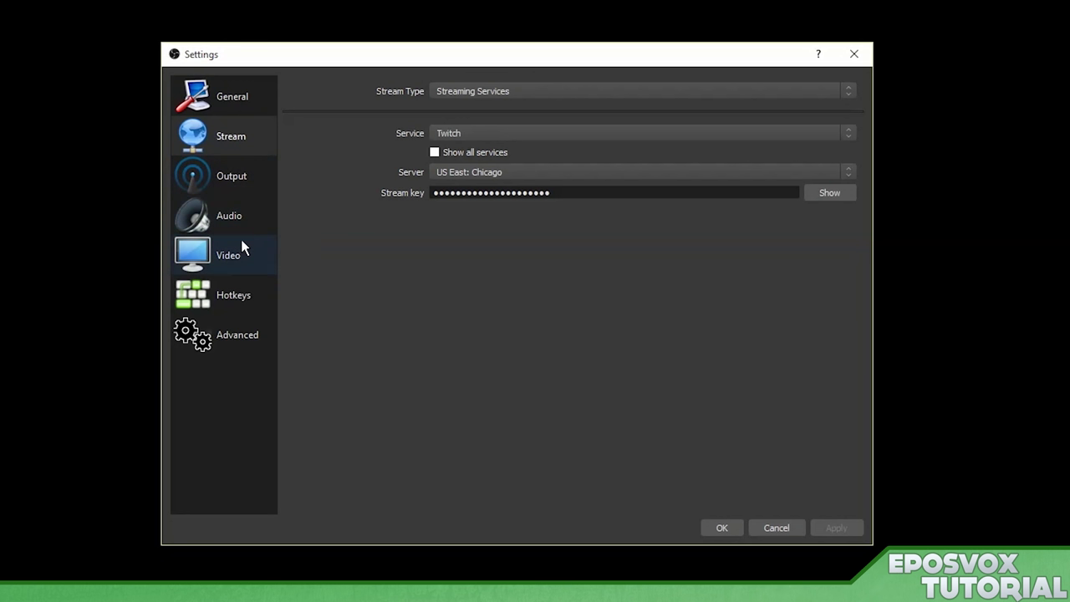
# Set the recording format to mp4 and the recording path to the OBS folder on I:
pyautogui.click(231, 182)
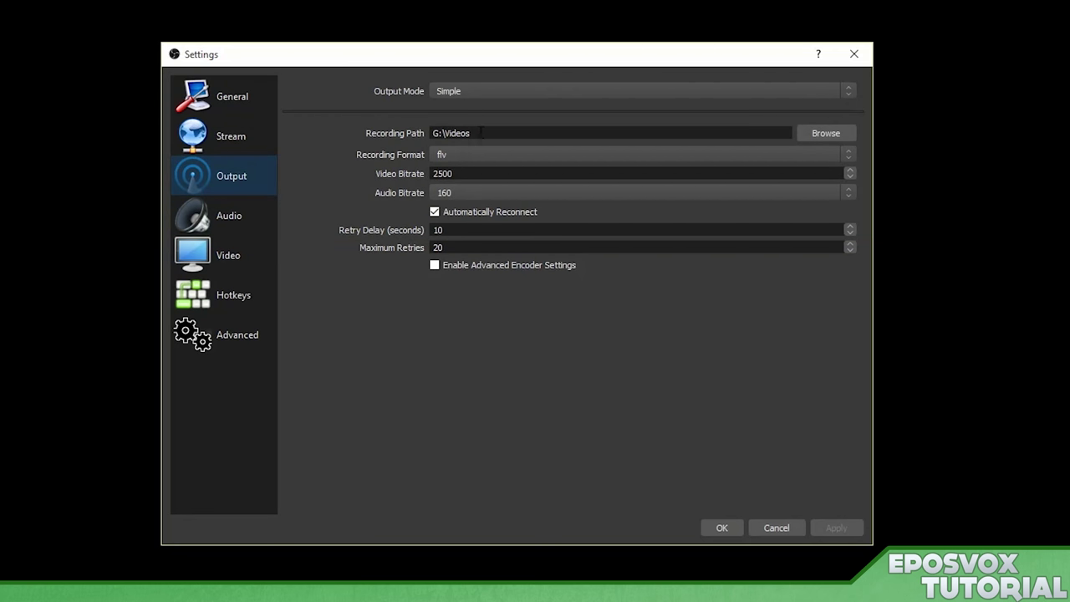
pyautogui.click(484, 154)
pyautogui.click(457, 176)
pyautogui.click(824, 133)
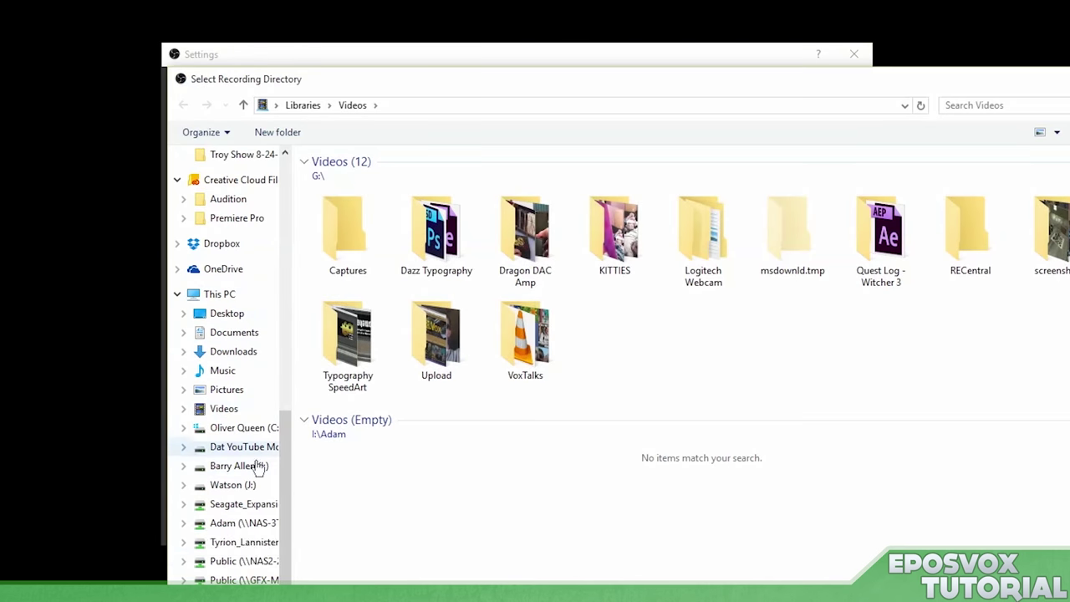
pyautogui.click(250, 466)
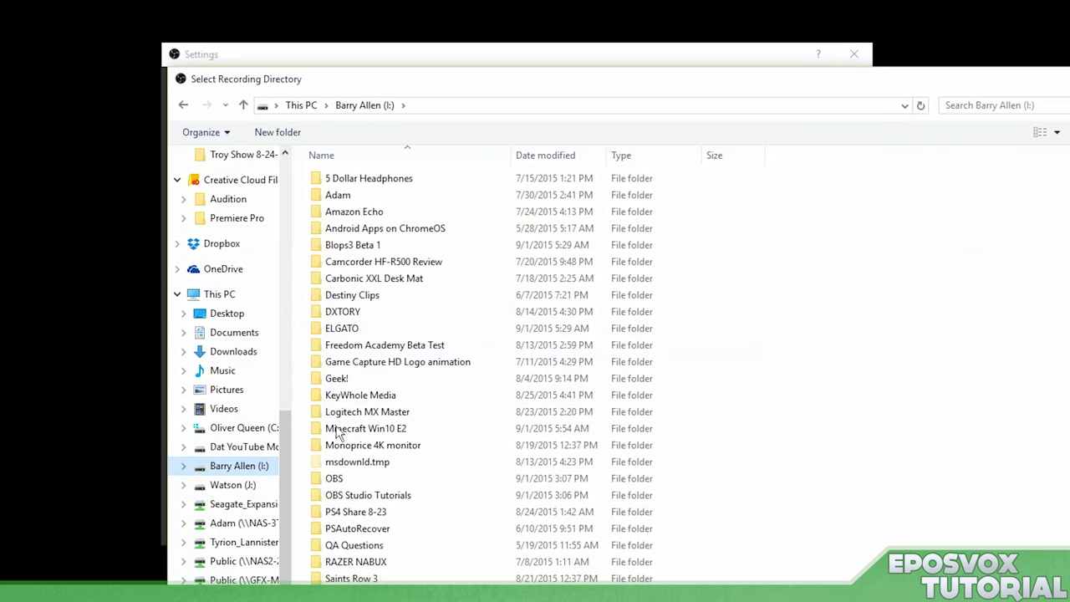
pyautogui.doubleClick(335, 478)
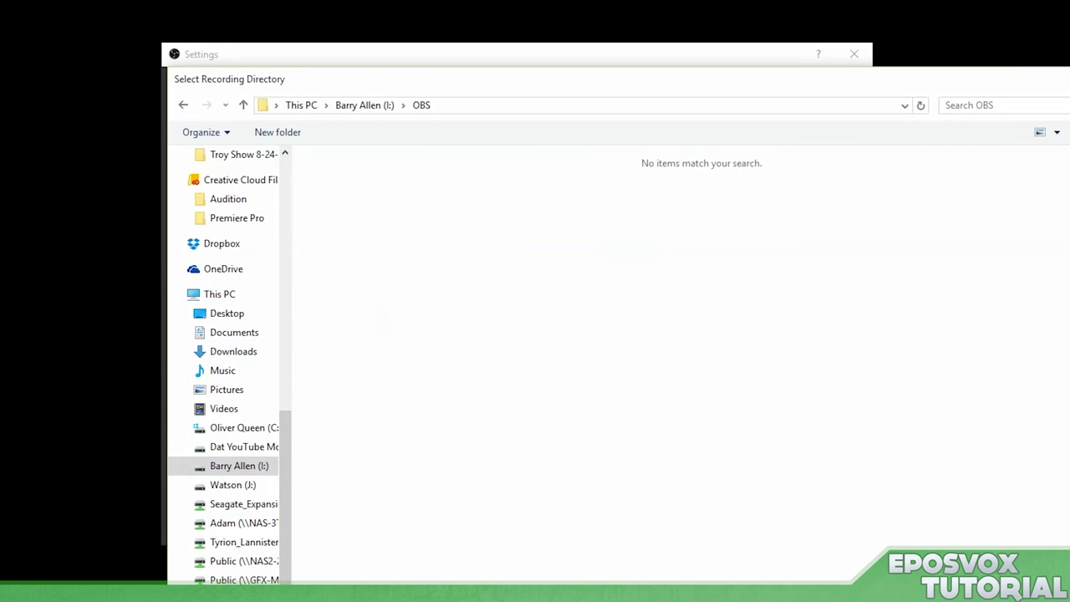
pyautogui.press('Return')
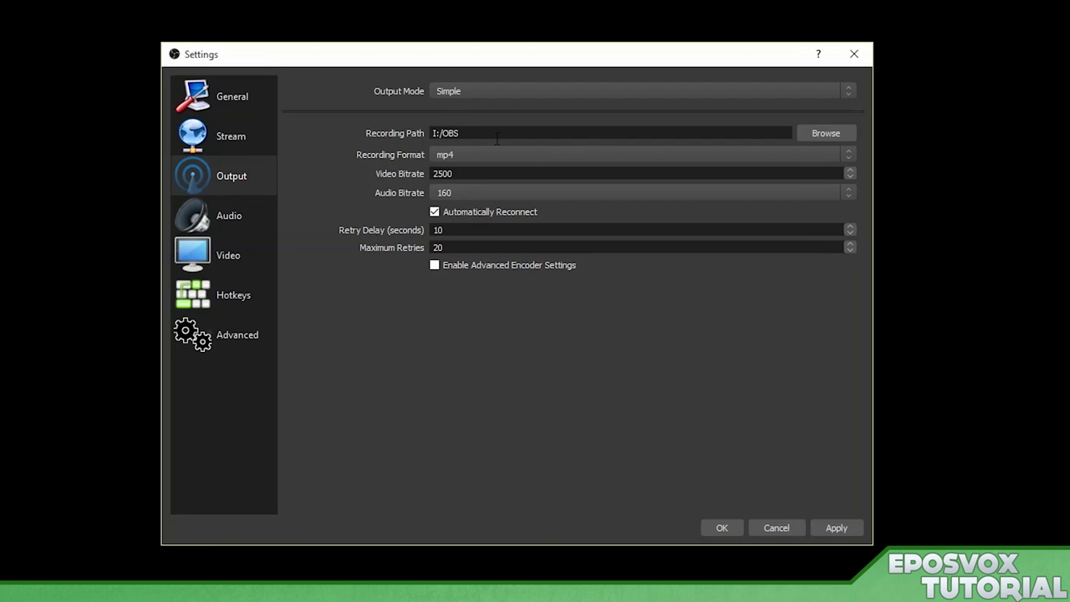
pyautogui.moveTo(459, 132); pyautogui.dragTo(391, 133)
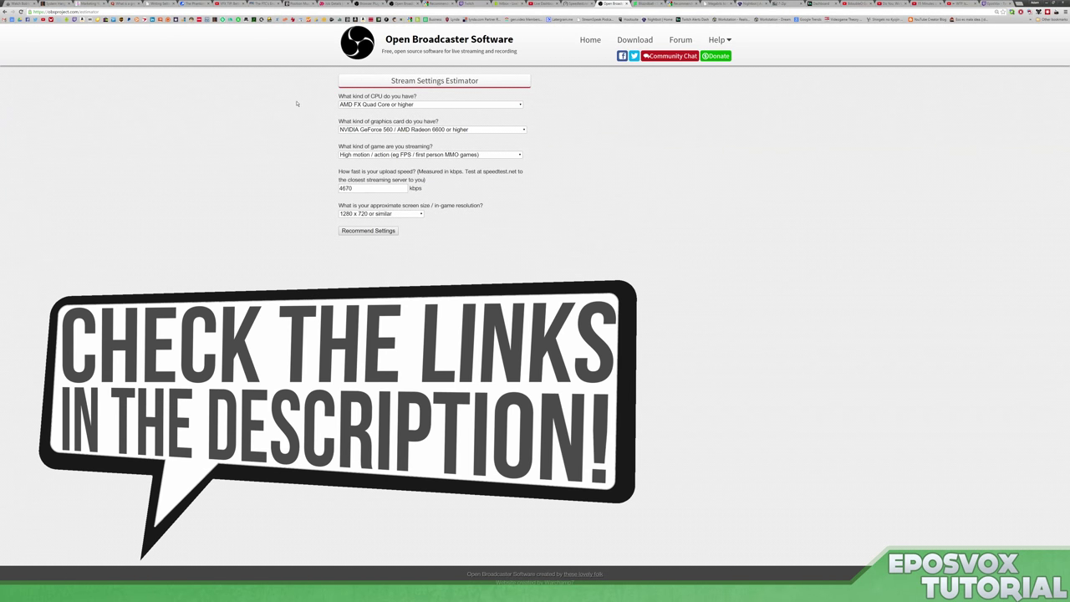
# Enter a 4500 kbps upload speed, AMD FX Quad Core CPU and 1280 x 720 resolution
pyautogui.moveTo(354, 188); pyautogui.dragTo(335, 188)
pyautogui.write('4500')
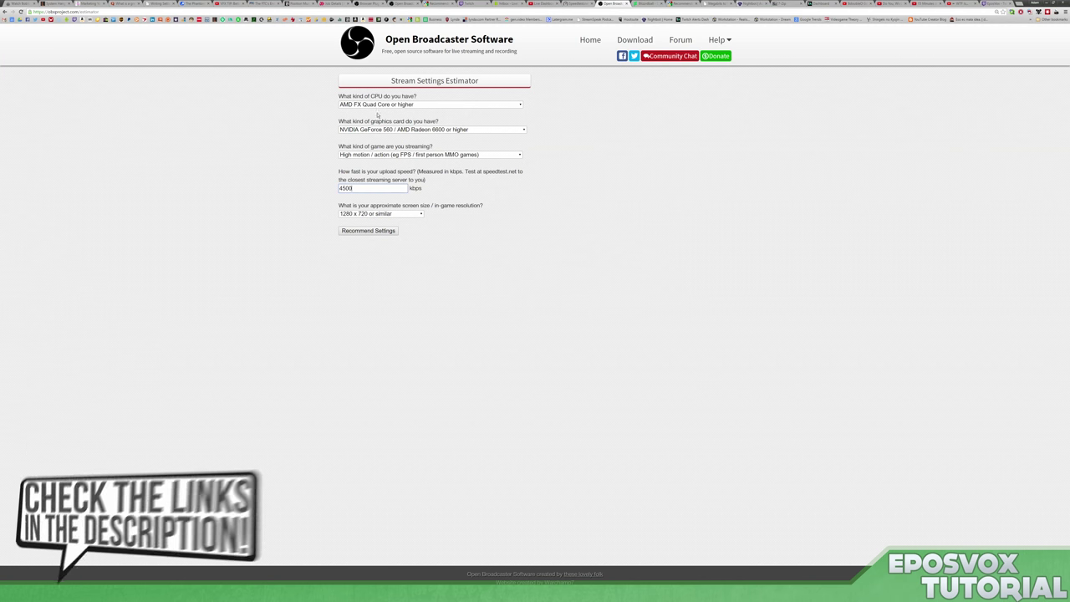
pyautogui.click(375, 105)
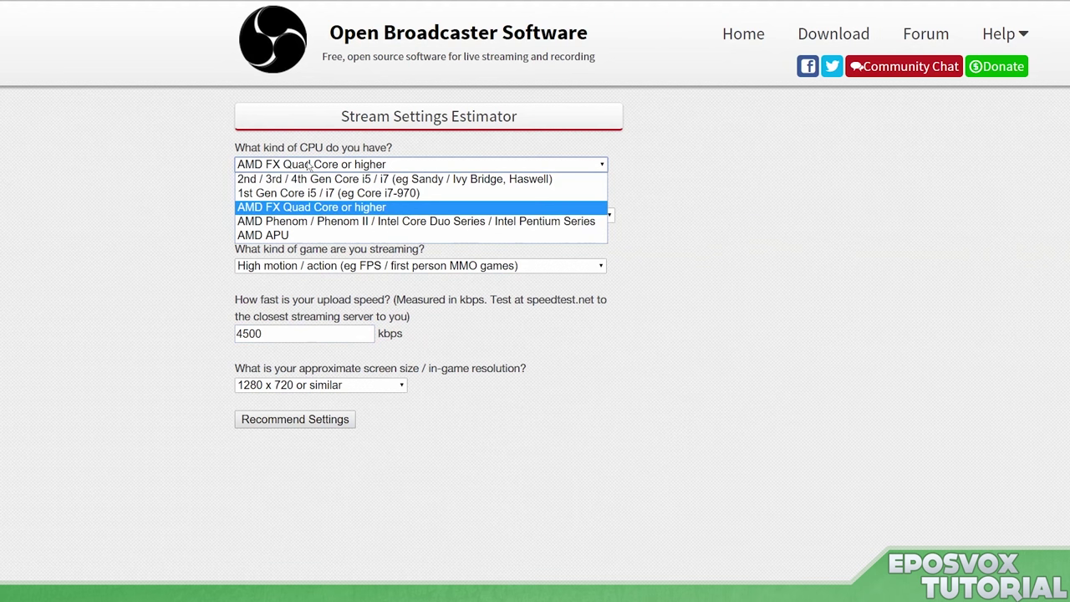
pyautogui.click(309, 165)
pyautogui.click(306, 218)
pyautogui.click(317, 169)
pyautogui.click(220, 186)
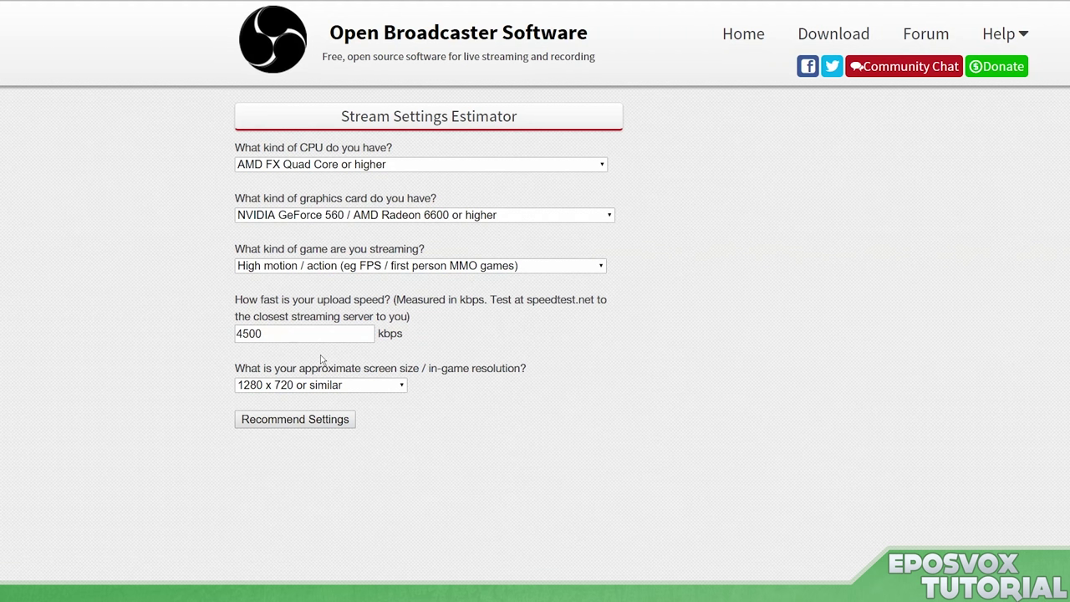
pyautogui.click(368, 387)
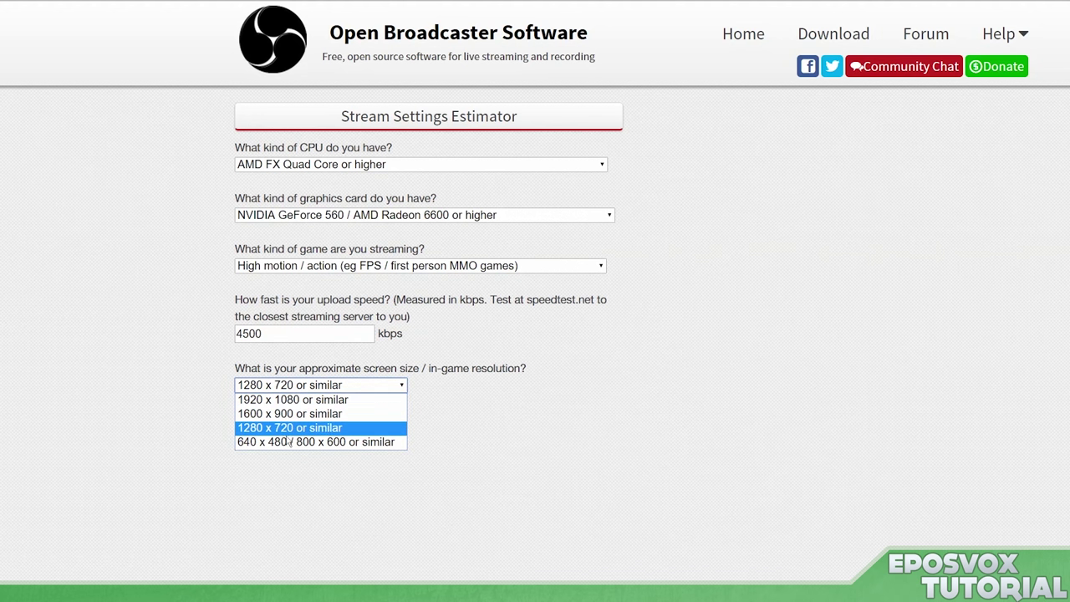
pyautogui.click(360, 428)
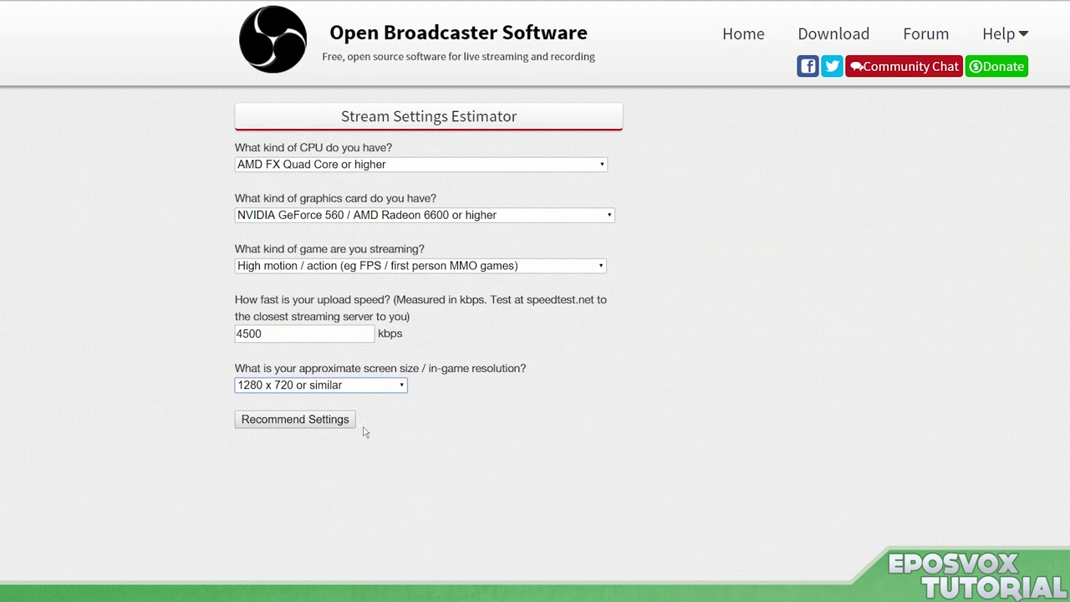
pyautogui.click(351, 390)
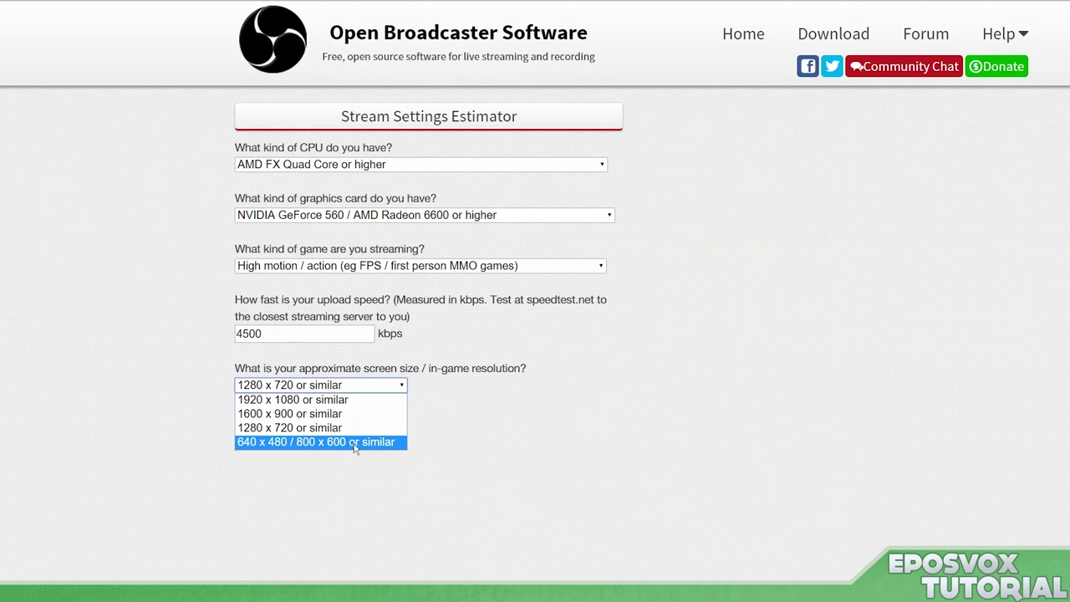
pyautogui.click(427, 424)
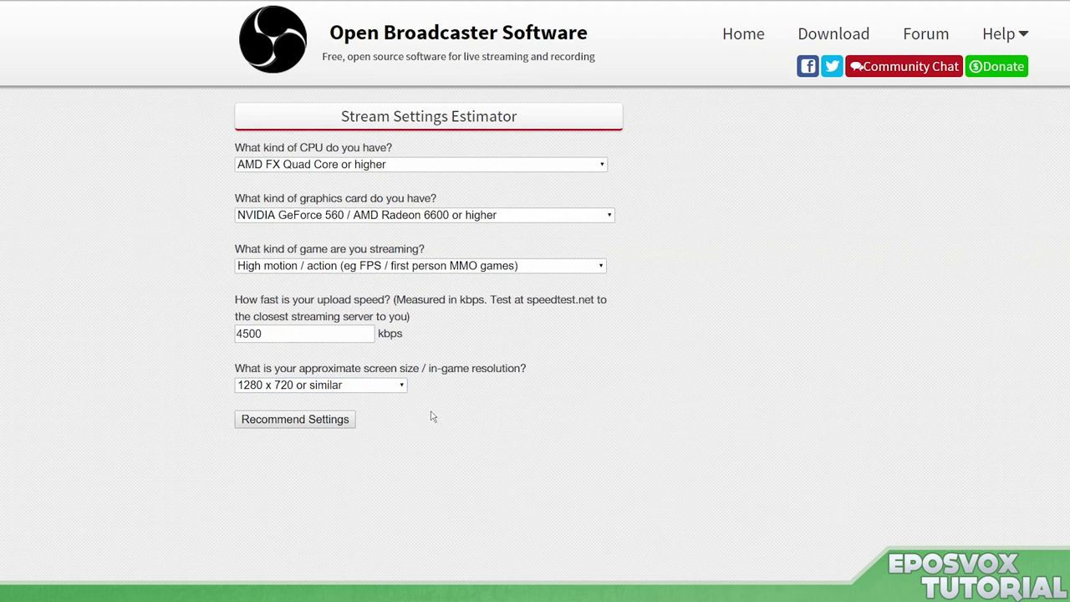
# Get the recommended settings and note the 25 FPS and 3000 max bitrate values
pyautogui.click(337, 427)
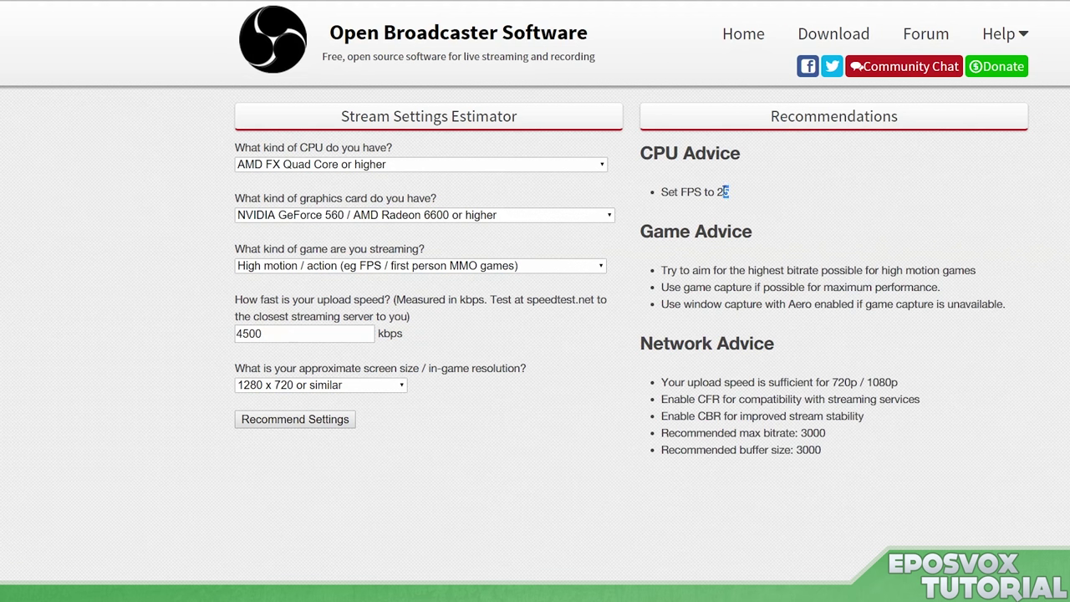
pyautogui.moveTo(728, 192); pyautogui.dragTo(664, 192)
pyautogui.moveTo(825, 433); pyautogui.dragTo(795, 433)
pyautogui.moveTo(832, 382); pyautogui.dragTo(900, 382)
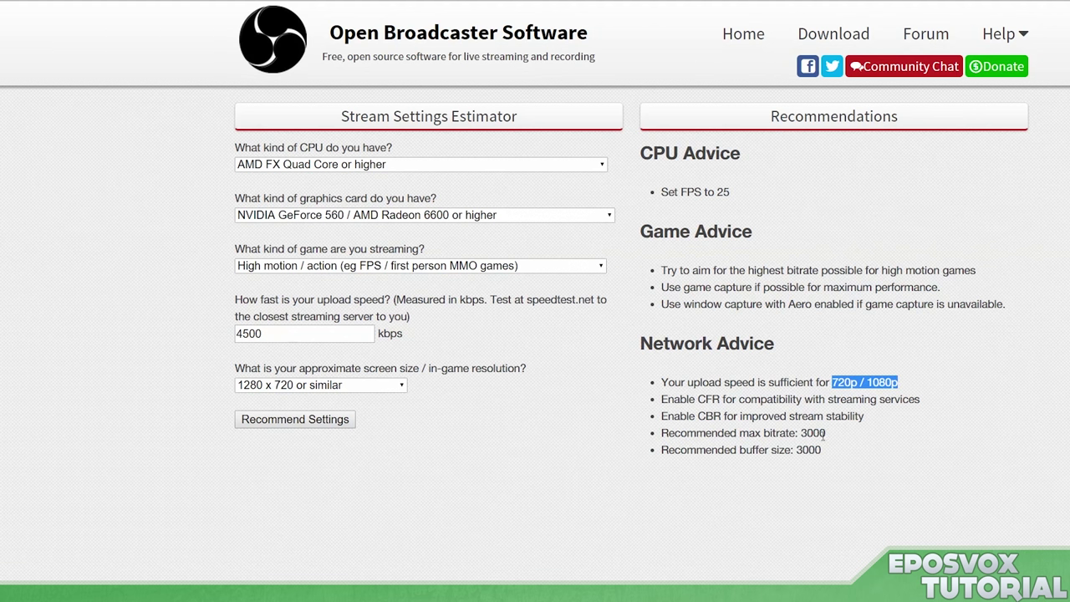
pyautogui.moveTo(824, 433); pyautogui.dragTo(800, 433)
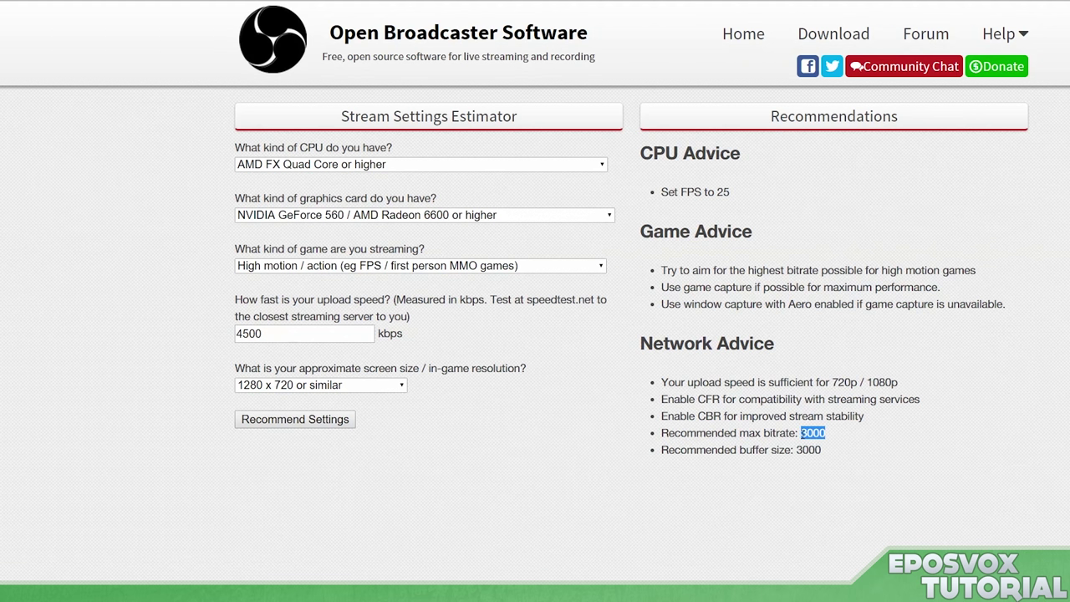
pyautogui.click(836, 483)
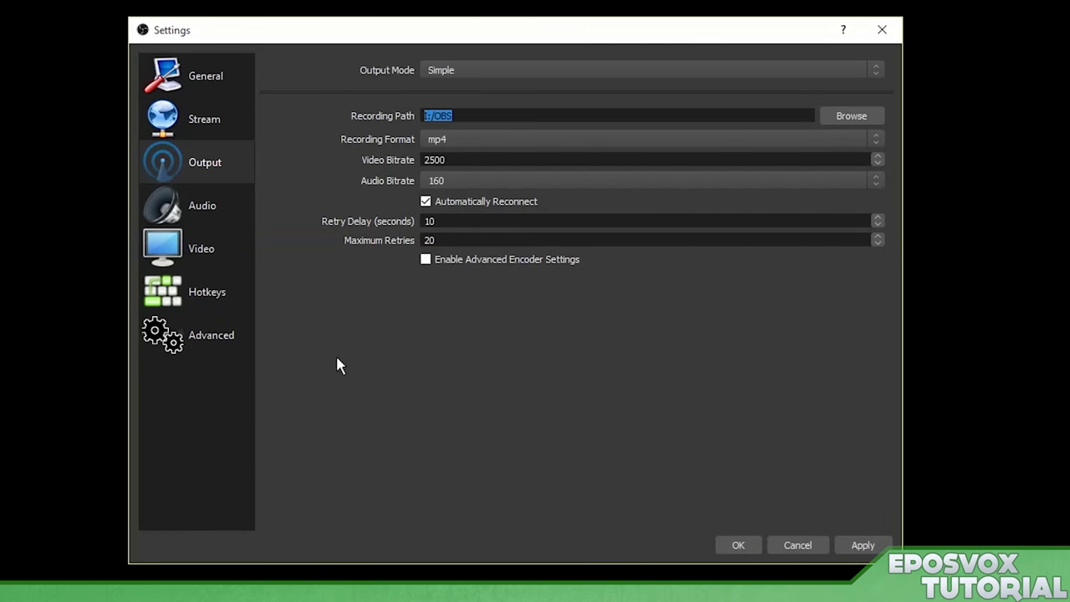
pyautogui.click(444, 185)
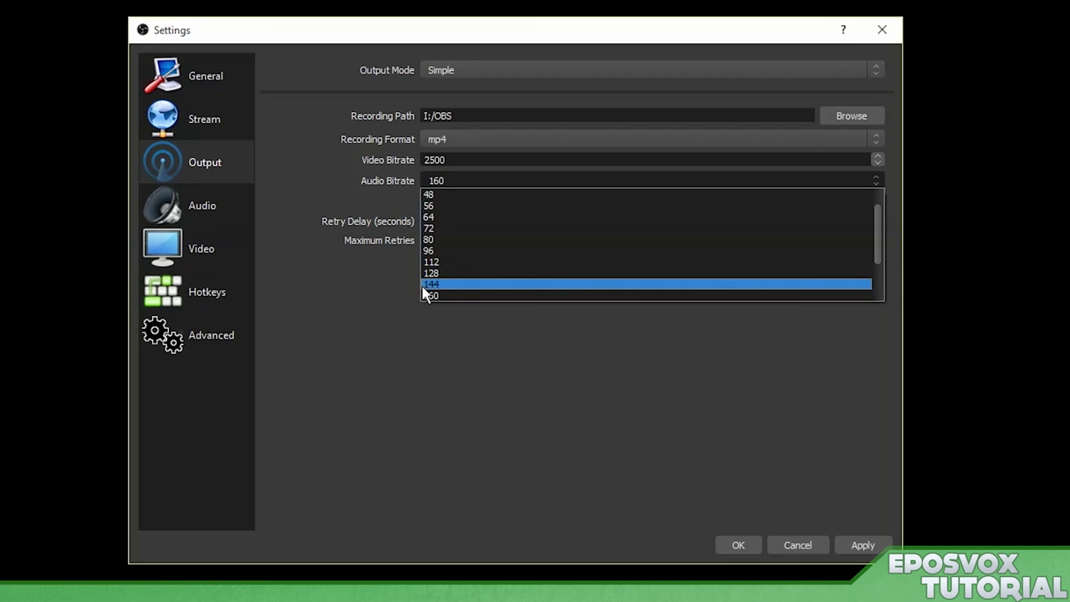
pyautogui.click(338, 208)
pyautogui.click(452, 176)
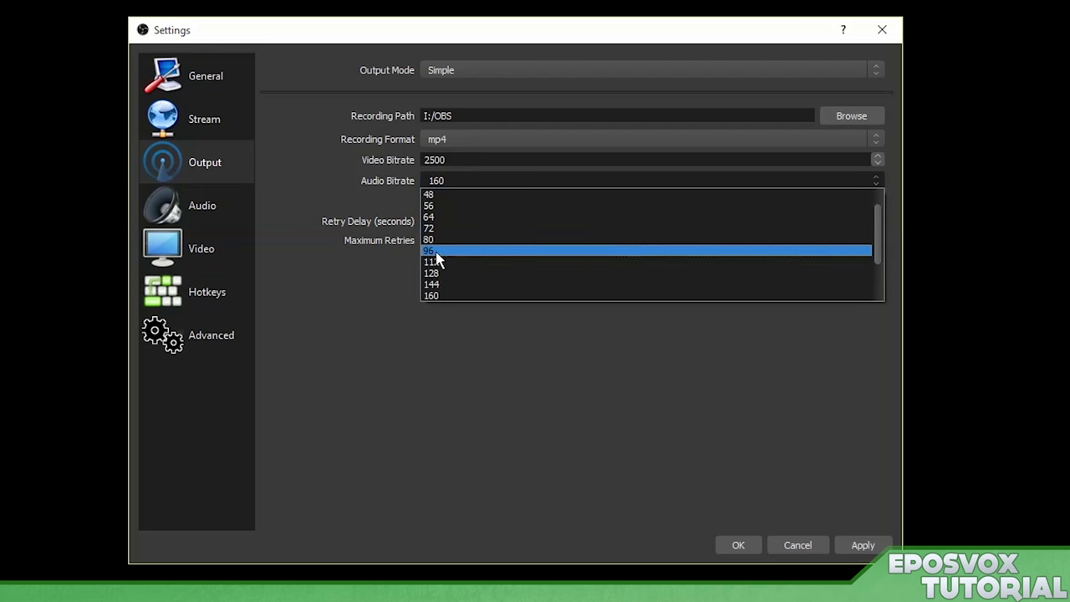
pyautogui.scroll(-2, 465, 259)
pyautogui.click(474, 238)
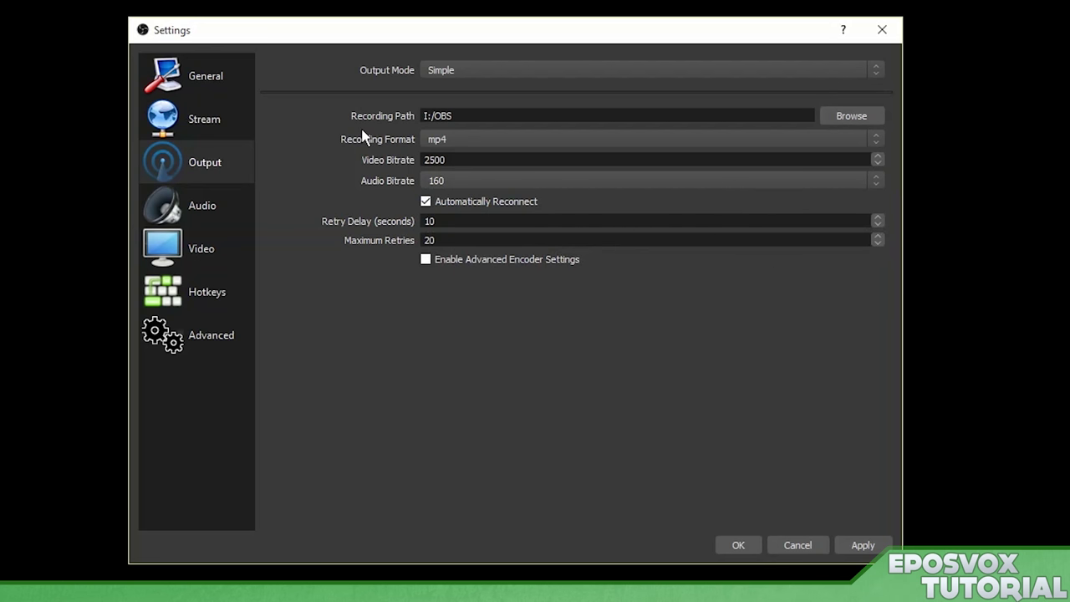
pyautogui.moveTo(476, 161); pyautogui.dragTo(359, 165)
pyautogui.click(442, 160)
pyautogui.moveTo(454, 159); pyautogui.dragTo(418, 164)
pyautogui.click(861, 545)
# Show the Audio settings, keeping sample rate at 44.1khz and channels at Stereo
pyautogui.click(214, 219)
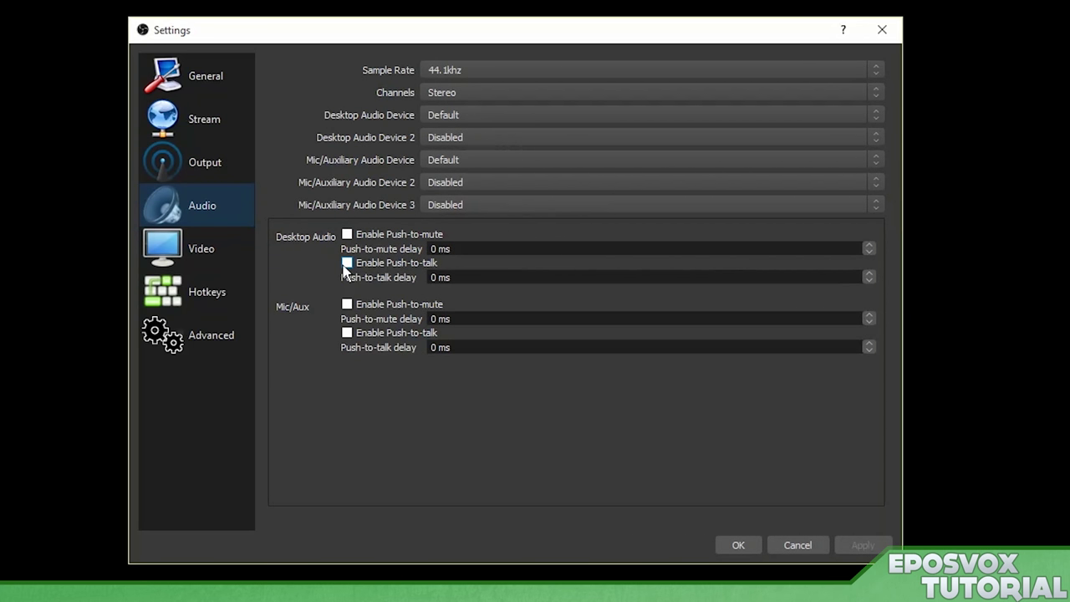
pyautogui.click(448, 71)
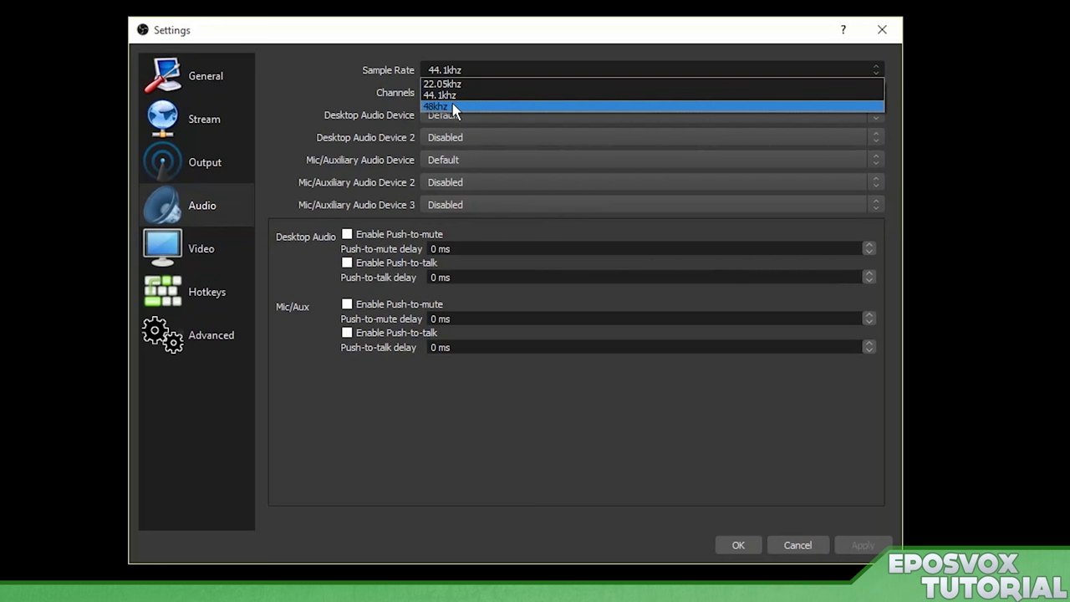
pyautogui.click(388, 72)
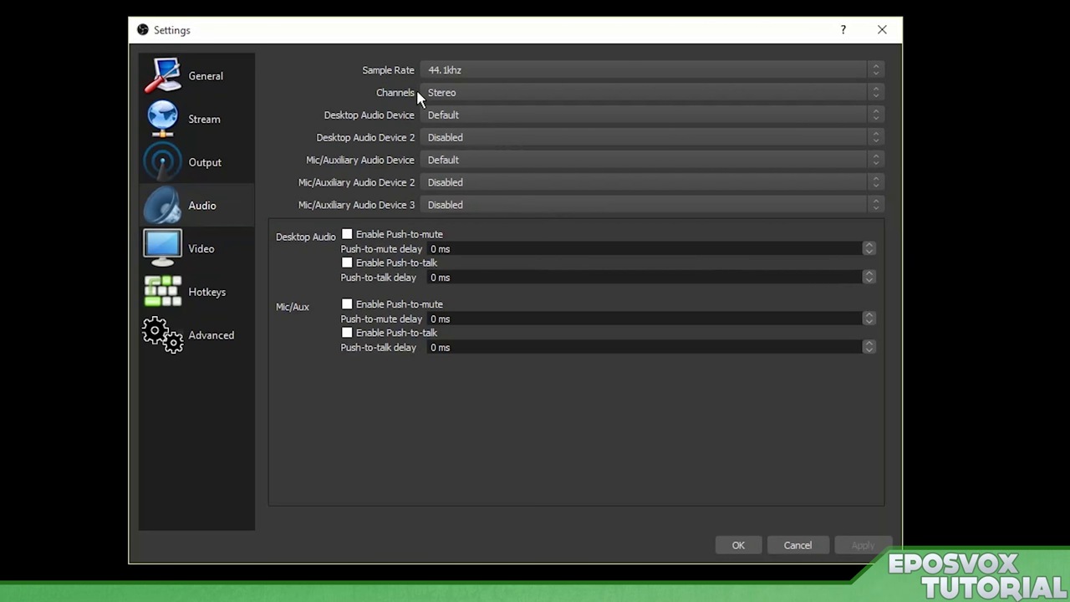
pyautogui.click(428, 94)
pyautogui.click(368, 72)
# Leave Desktop Audio Device on Default and Desktop Audio Device 2 Disabled
pyautogui.click(441, 118)
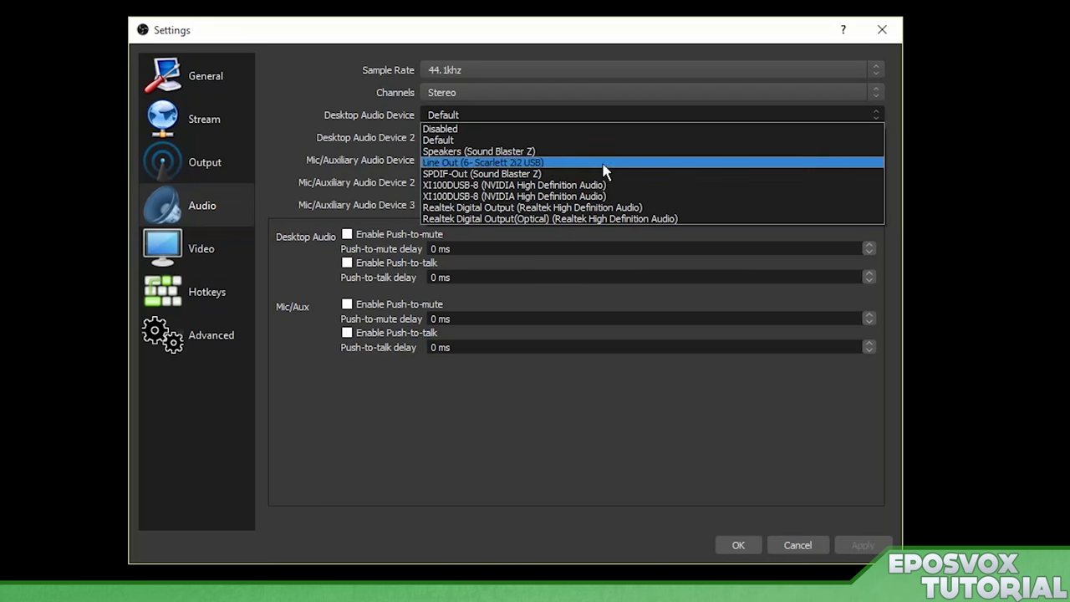
pyautogui.click(348, 118)
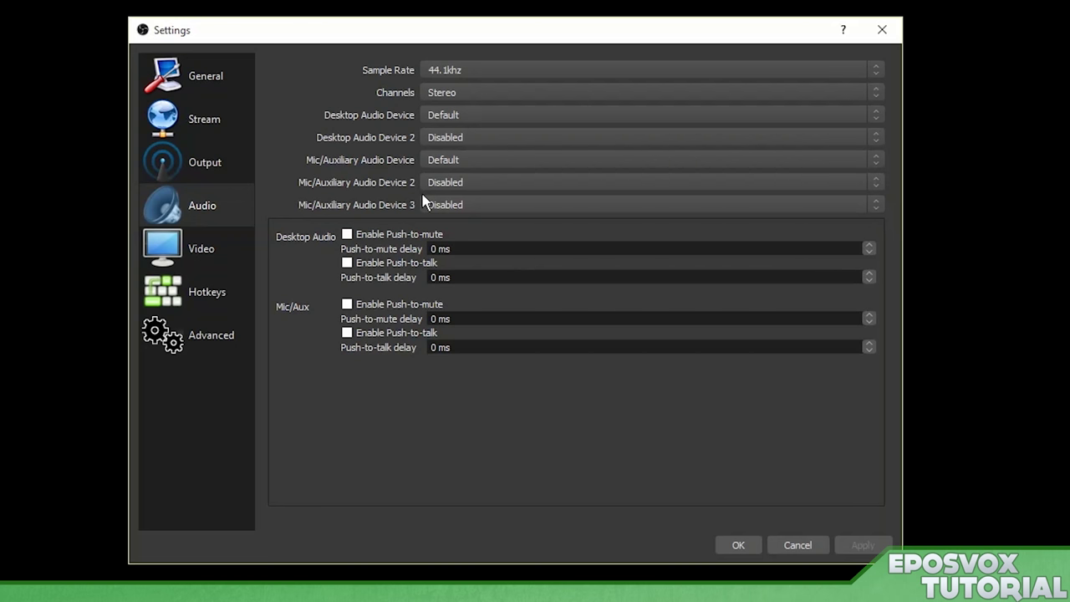
pyautogui.click(447, 137)
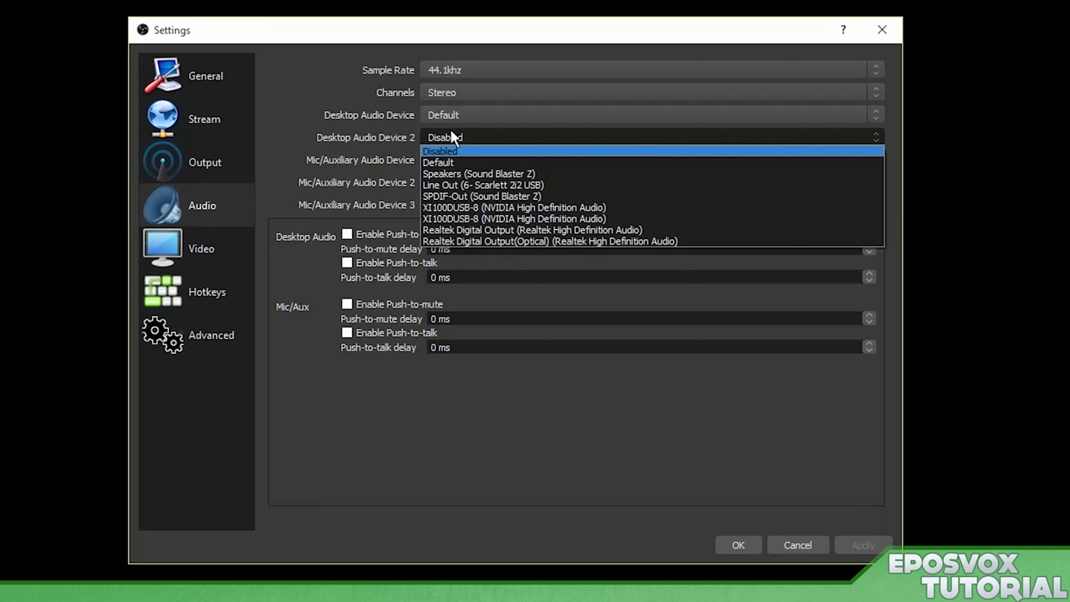
pyautogui.click(453, 116)
pyautogui.click(453, 118)
pyautogui.click(482, 140)
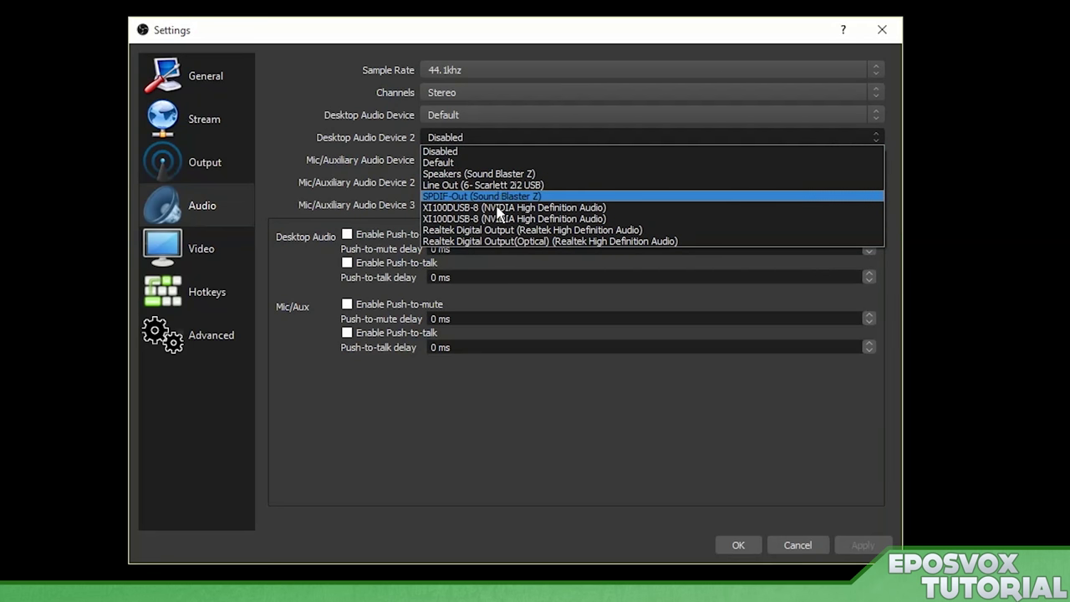
pyautogui.click(369, 123)
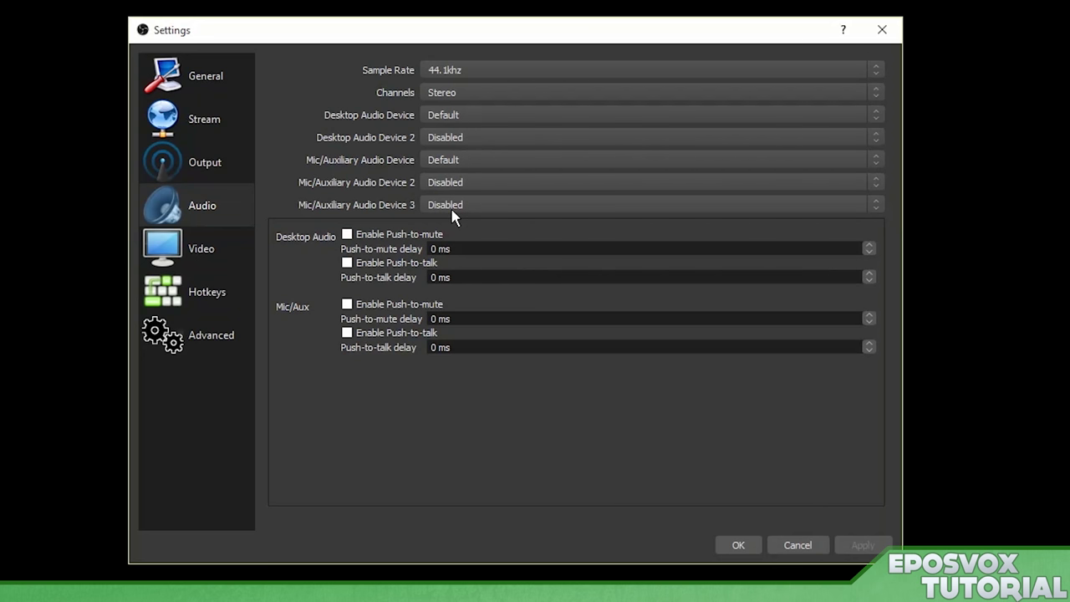
# Choose Line In (6- Scarlett 2i2 USB) as the Mic/Auxiliary Audio Device
pyautogui.click(451, 165)
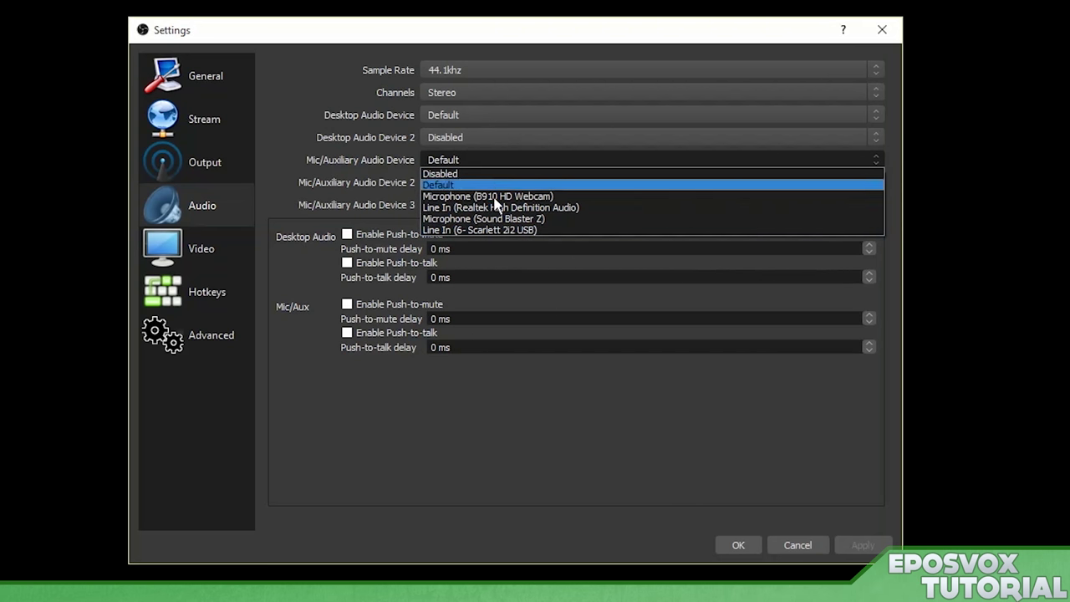
pyautogui.click(519, 441)
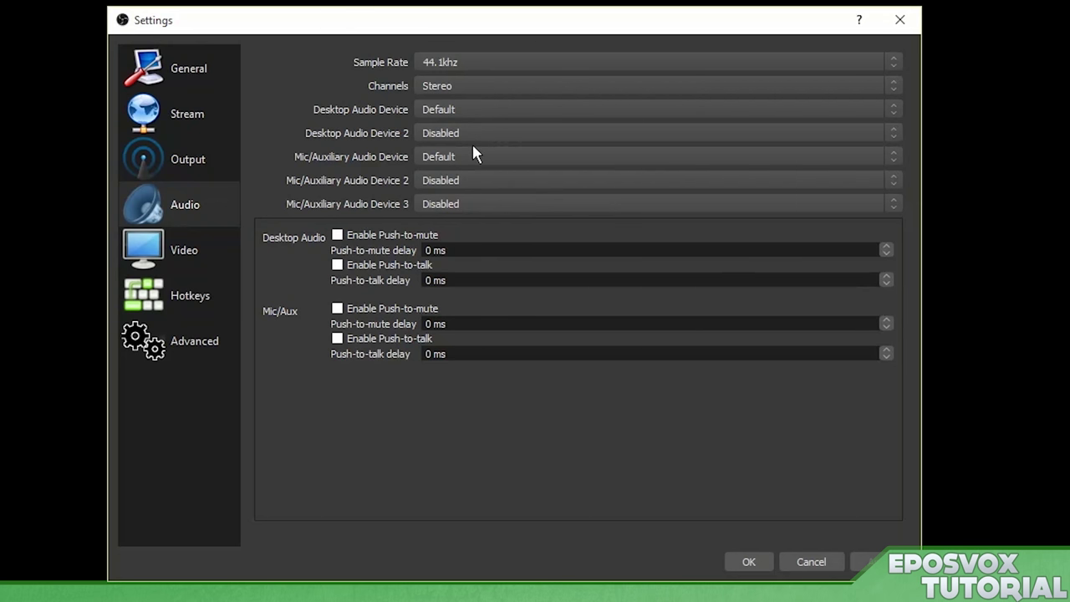
pyautogui.click(473, 156)
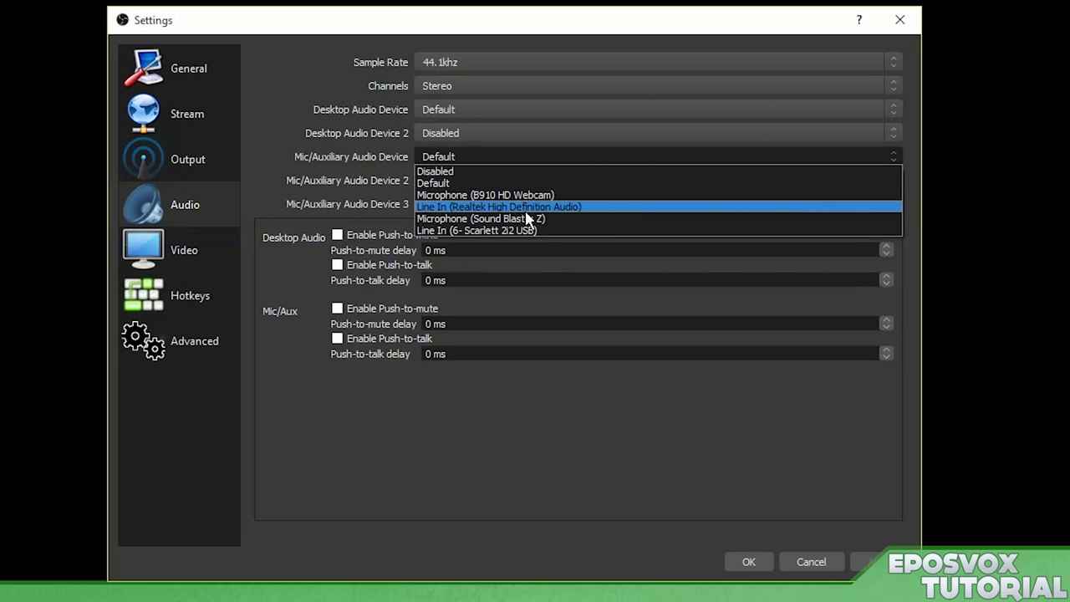
pyautogui.click(533, 226)
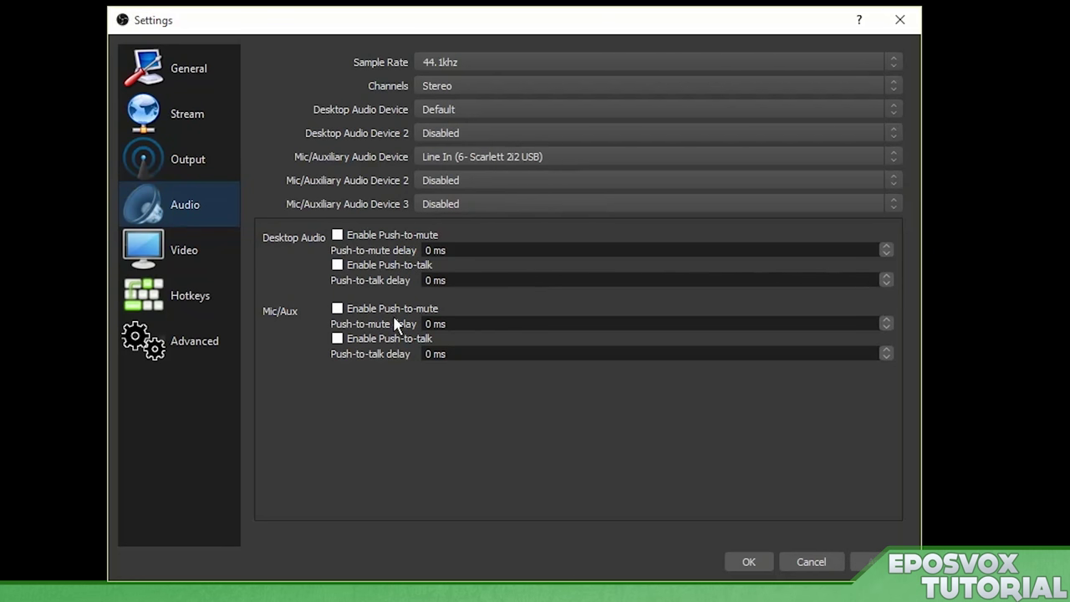
# Bind Num + to push-to-talk, Start Recording and Stop Recording, then clear all three
pyautogui.click(219, 292)
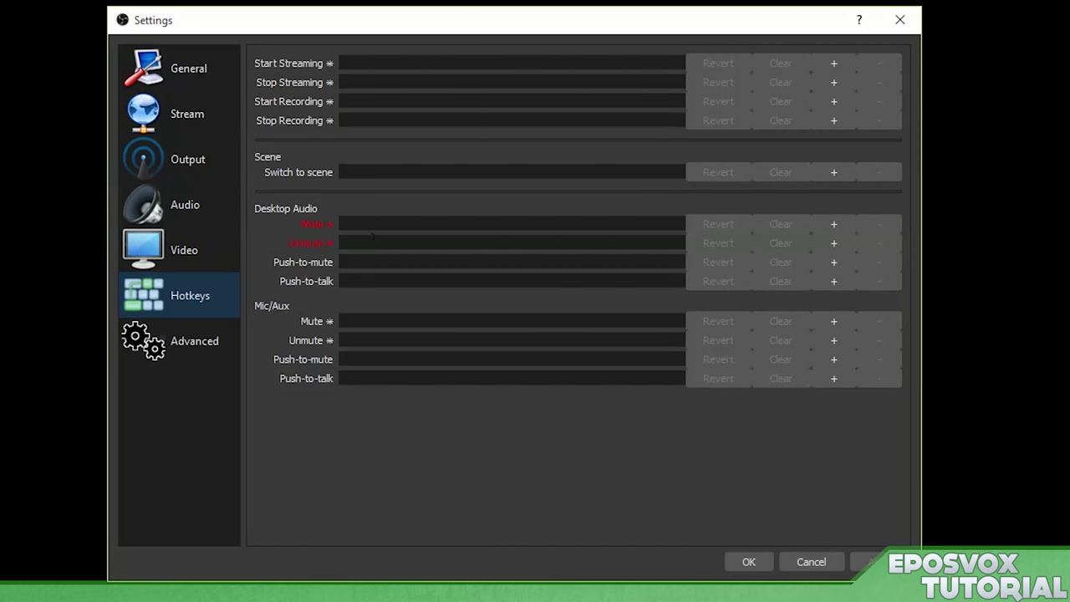
pyautogui.click(391, 278)
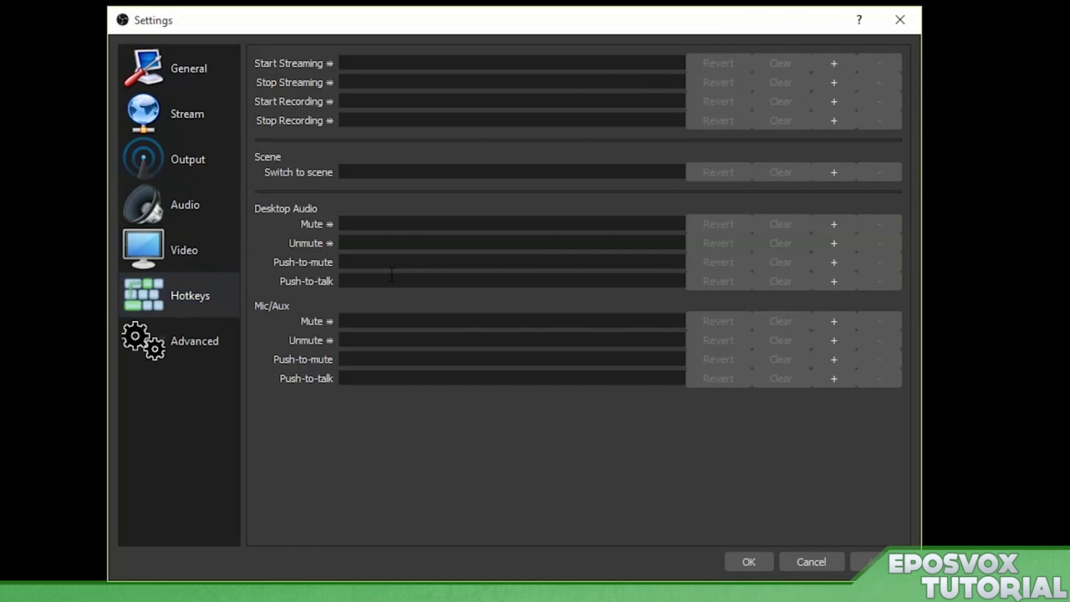
pyautogui.press('KP_Add')
pyautogui.click(441, 262)
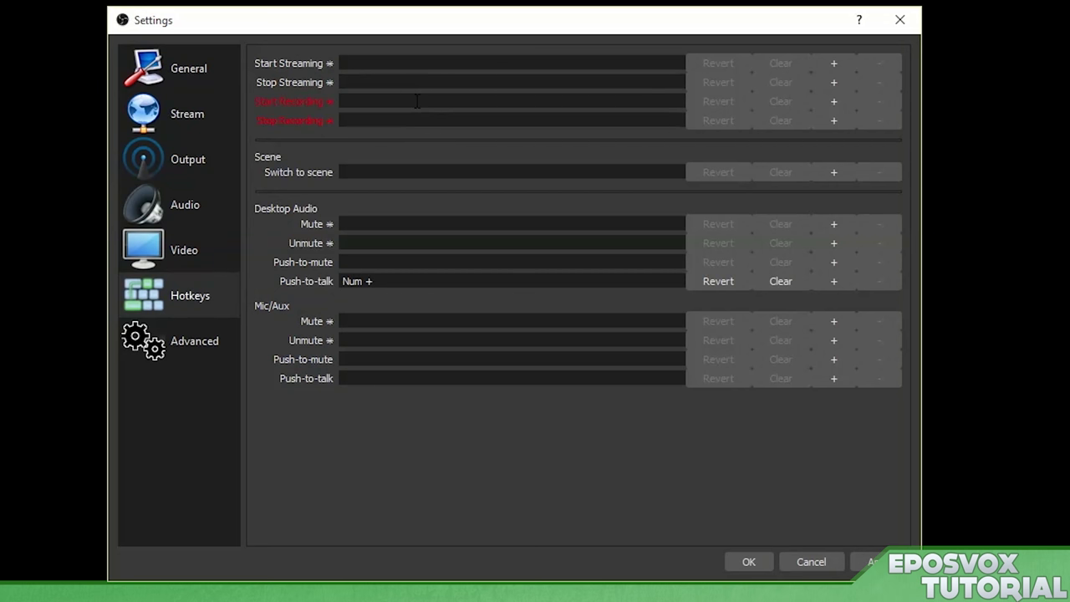
pyautogui.click(416, 100)
pyautogui.press('KP_Add')
pyautogui.click(408, 117)
pyautogui.press('KP_Add')
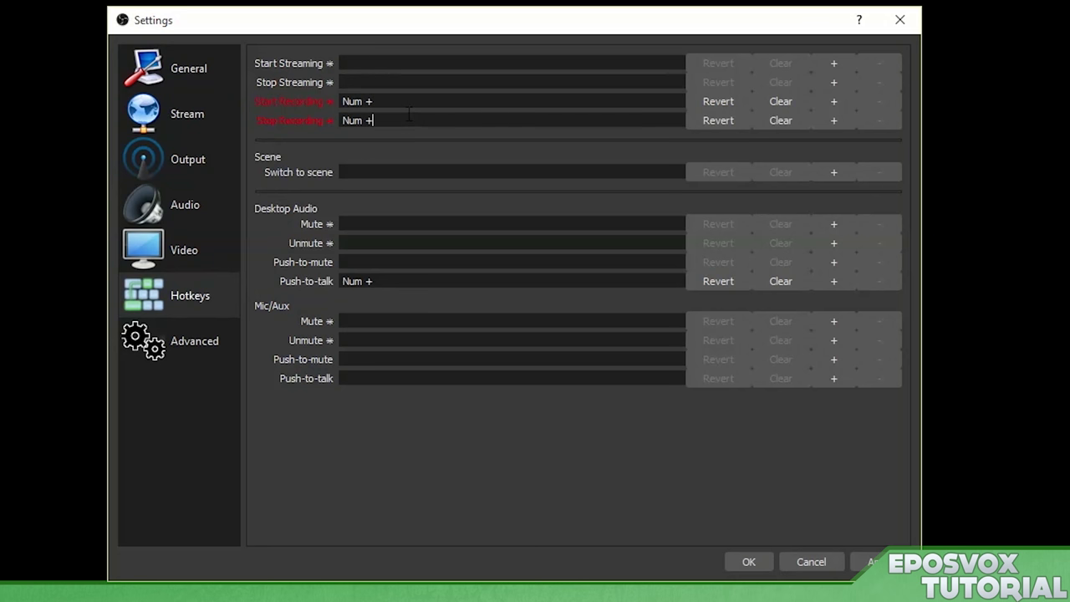
pyautogui.click(794, 120)
pyautogui.click(793, 101)
pyautogui.click(772, 284)
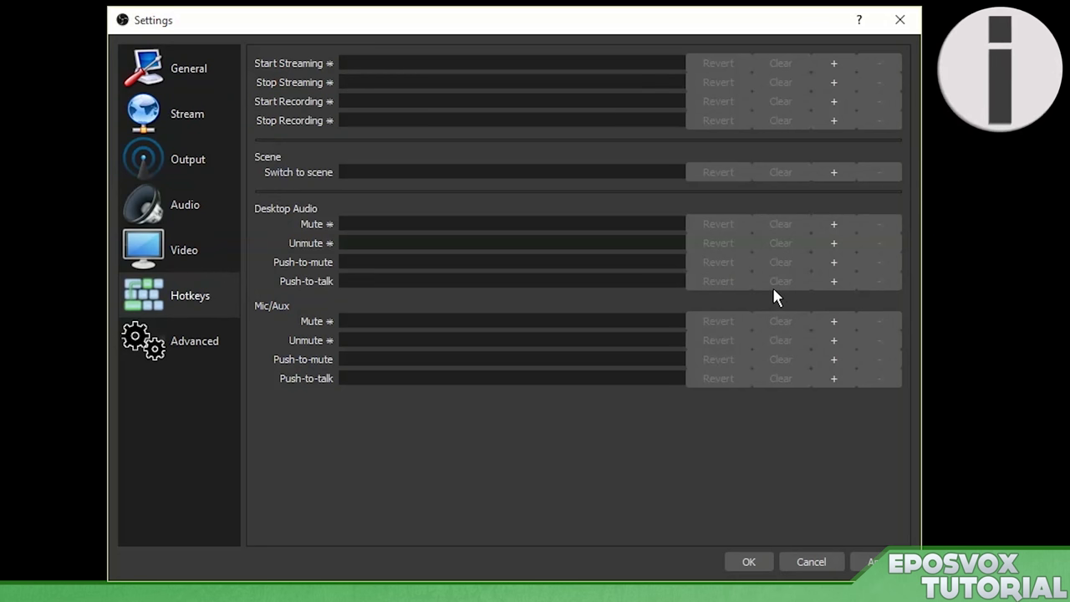
# Show the Video settings and leave the renderer set to Direct3D 11
pyautogui.click(214, 249)
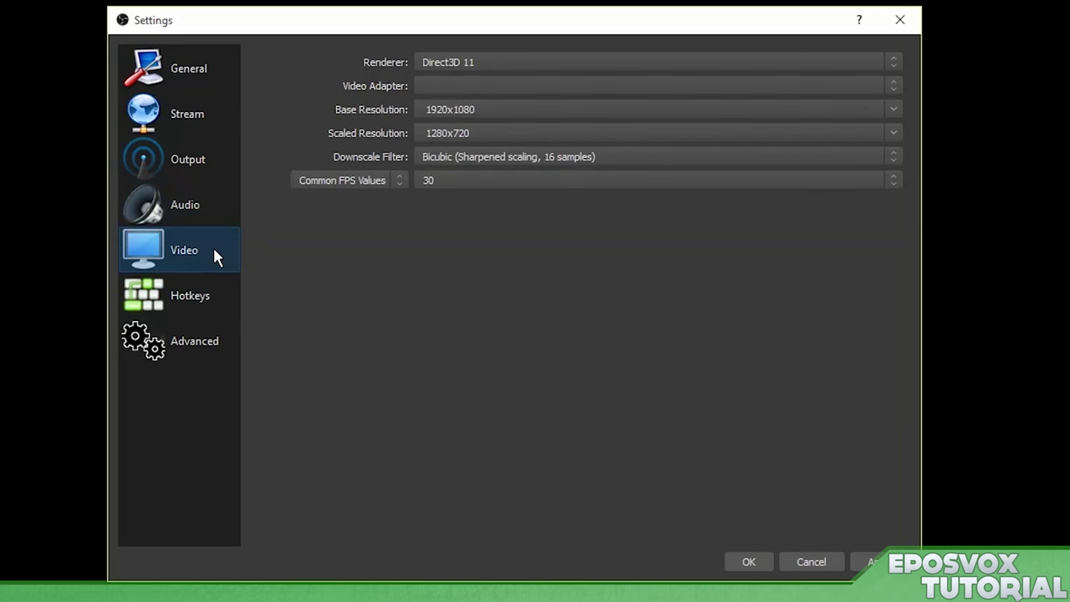
pyautogui.click(437, 63)
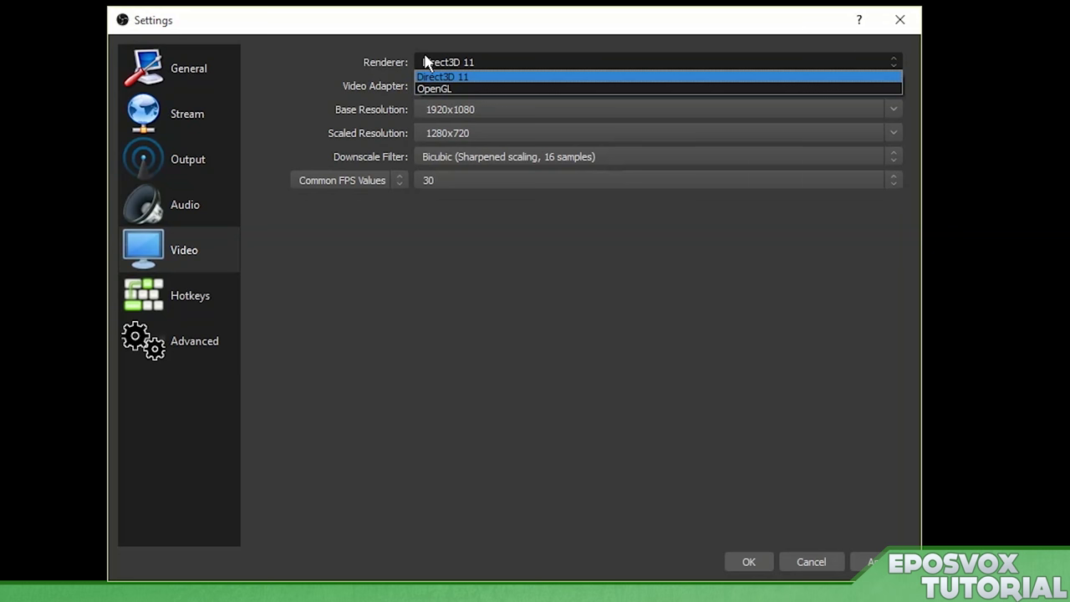
pyautogui.click(469, 48)
pyautogui.click(467, 66)
pyautogui.click(492, 44)
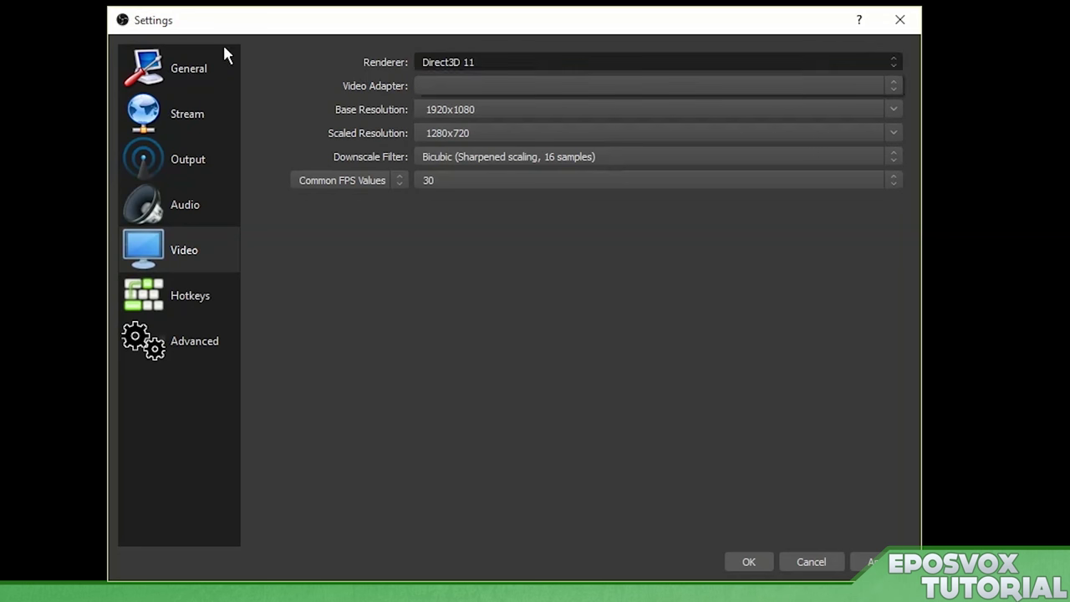
pyautogui.click(520, 62)
pyautogui.click(481, 57)
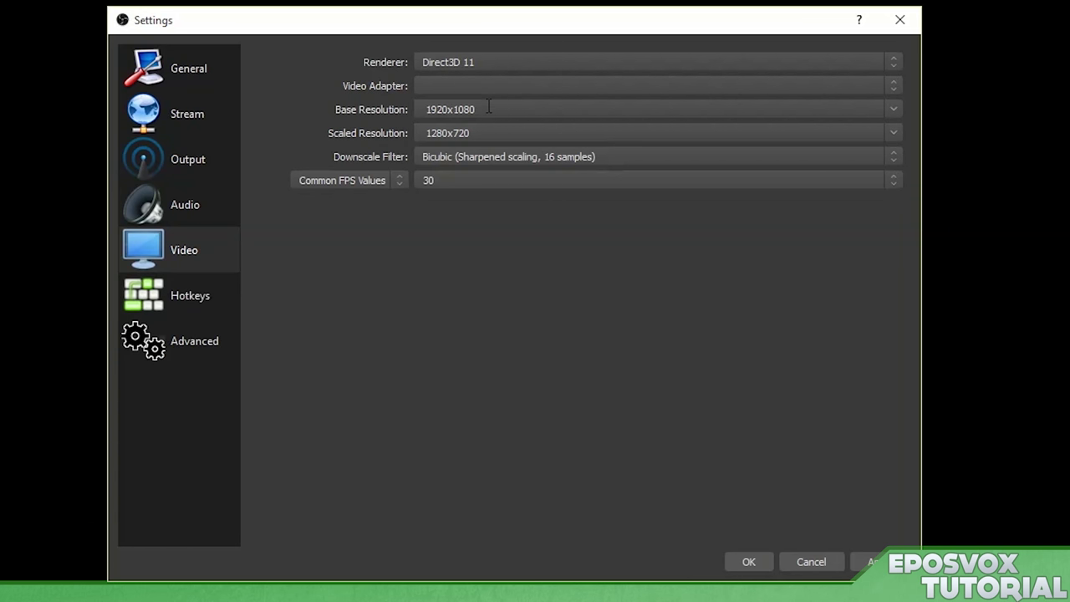
# Keep the OBS base canvas resolution at 1920x1080 by reselecting it from the Base Resolution list
pyautogui.click(487, 109)
pyautogui.hotkey('ctrl', 'a')
pyautogui.click(893, 109)
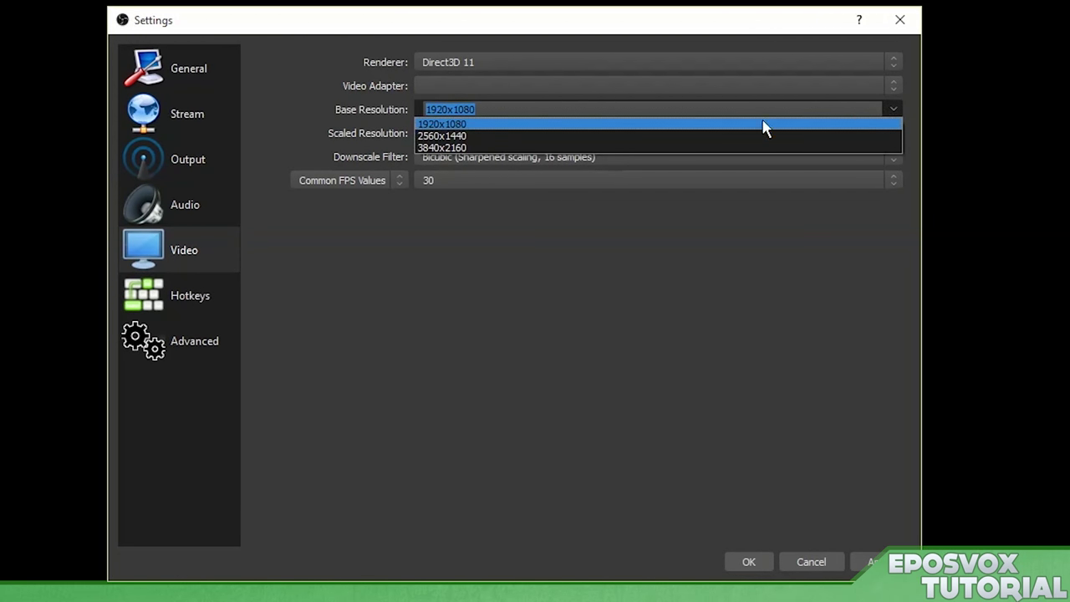
pyautogui.click(463, 123)
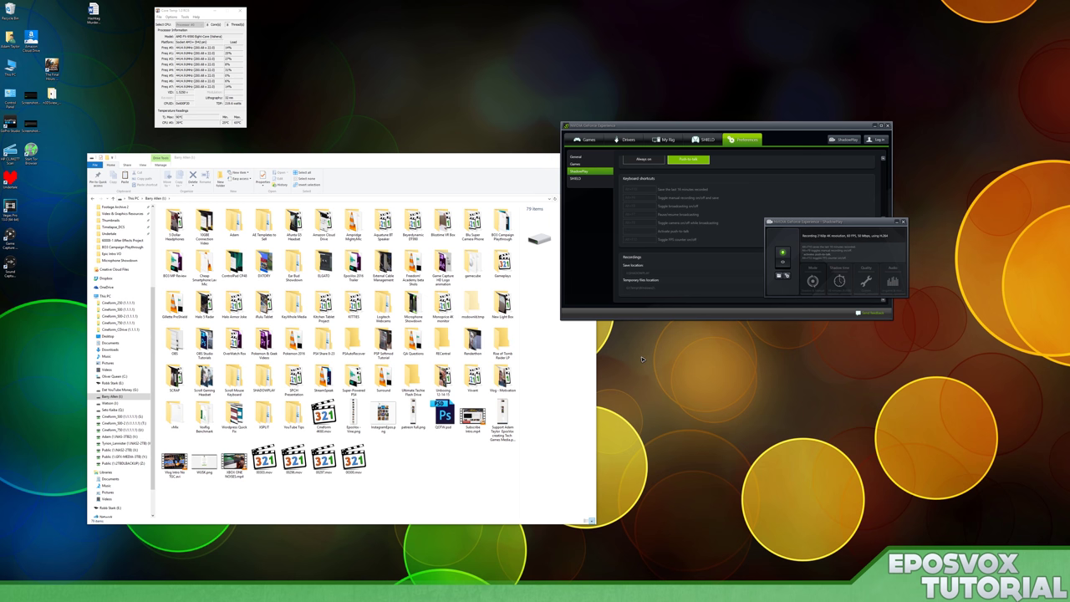
# In Windows advanced display settings, read the resolutions of display 3 (2560 × 1440) and display 2
pyautogui.rightClick(650, 353)
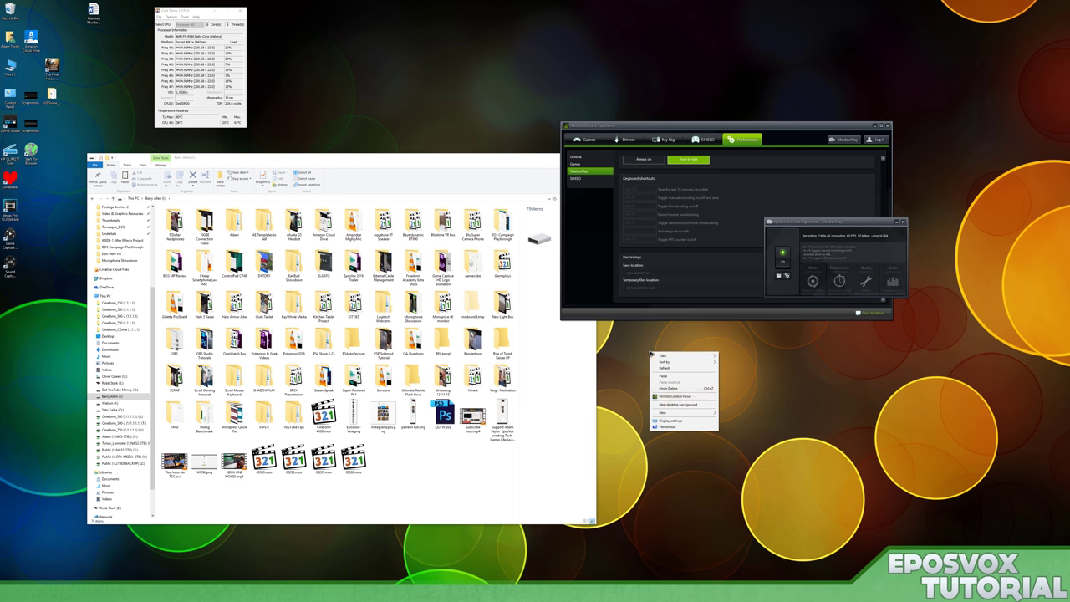
pyautogui.click(673, 418)
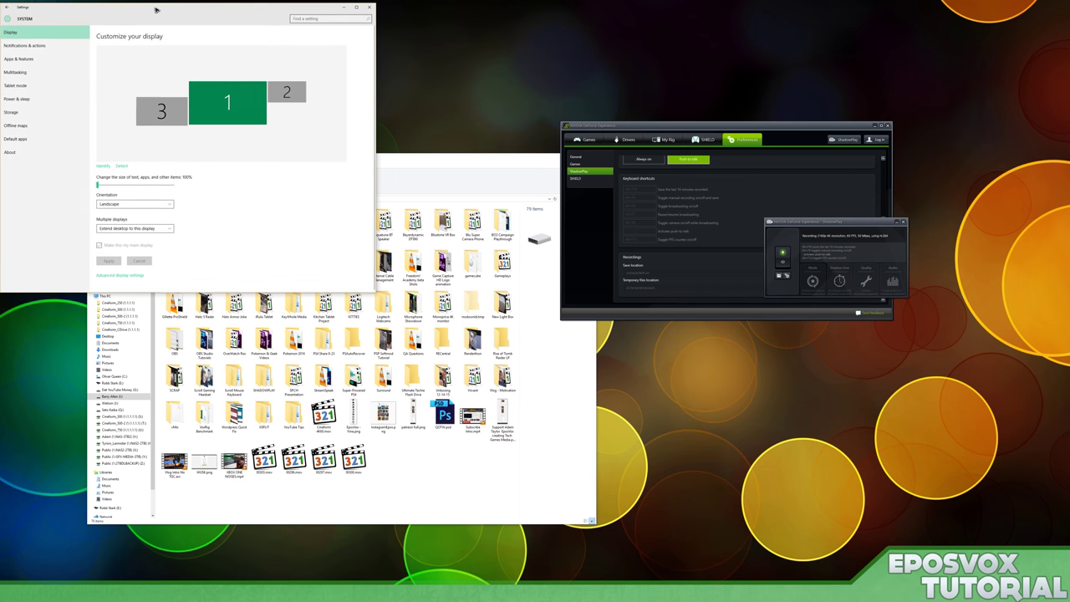
pyautogui.moveTo(156, 15); pyautogui.dragTo(481, 166)
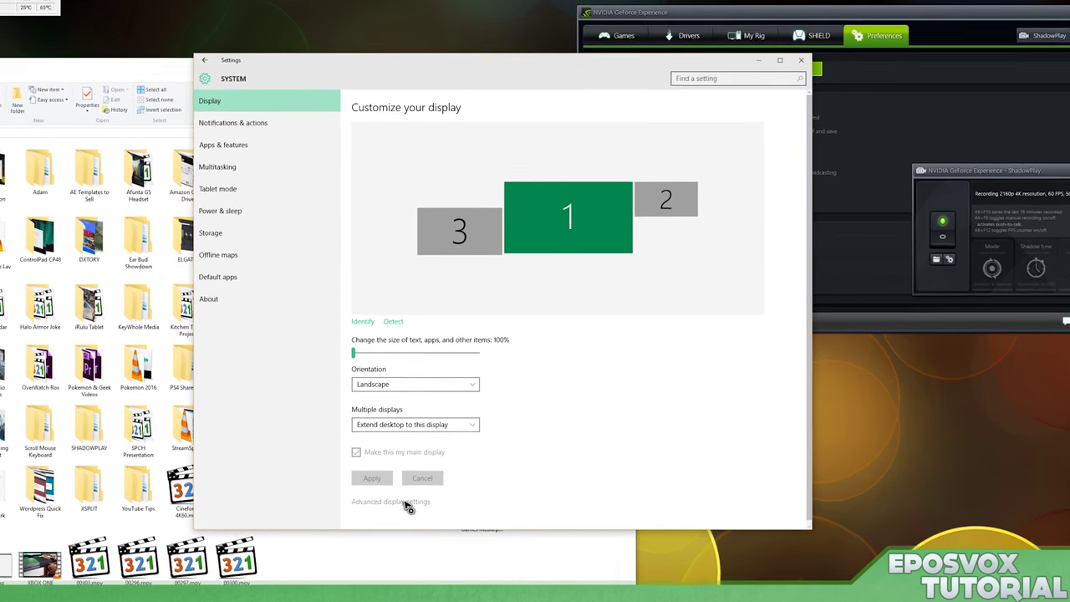
pyautogui.click(445, 422)
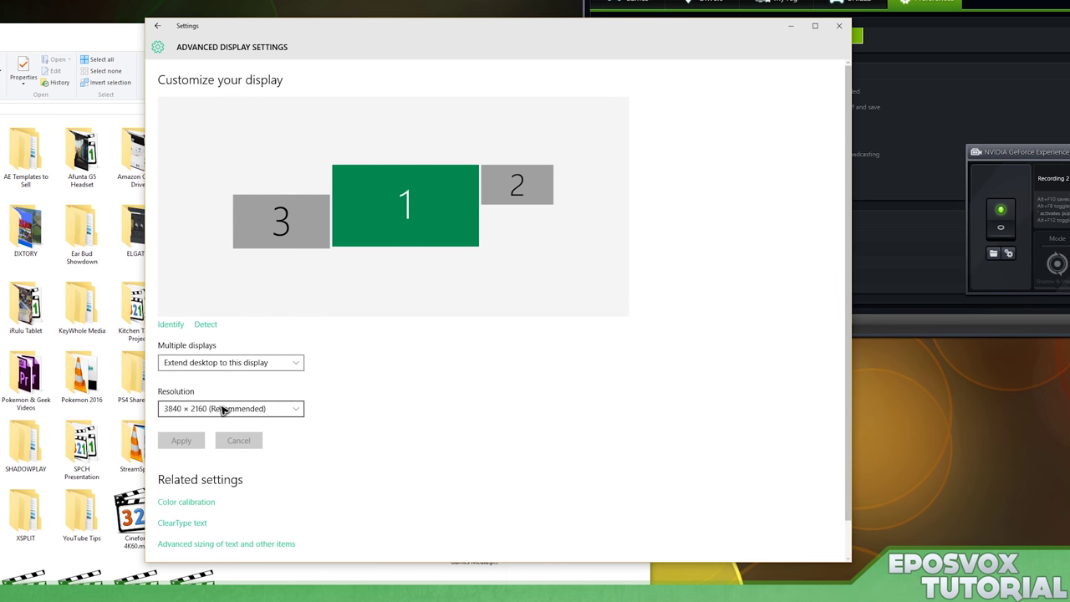
pyautogui.click(281, 221)
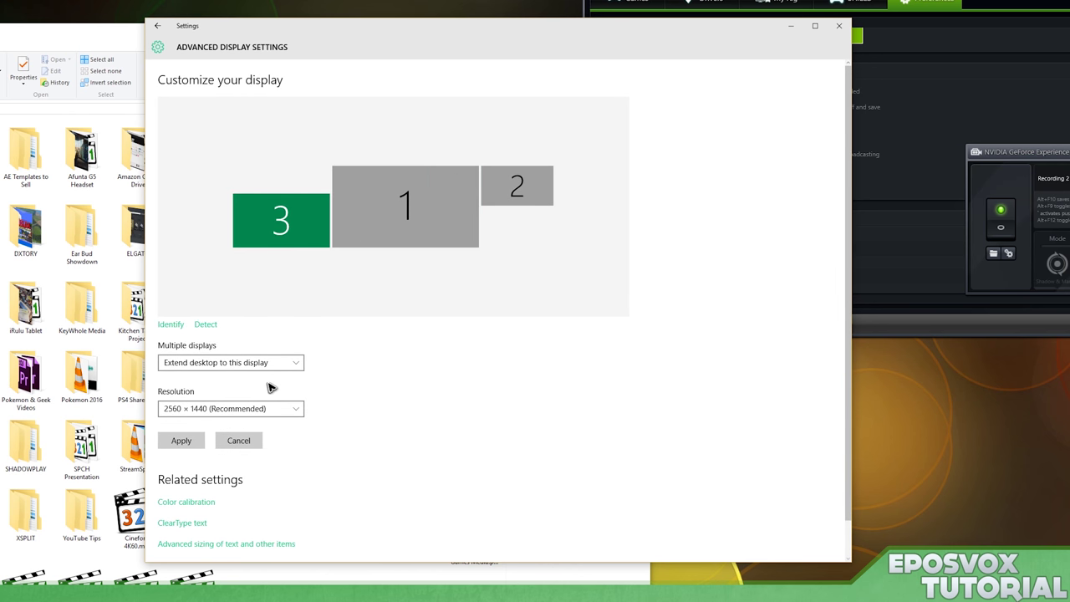
pyautogui.click(507, 199)
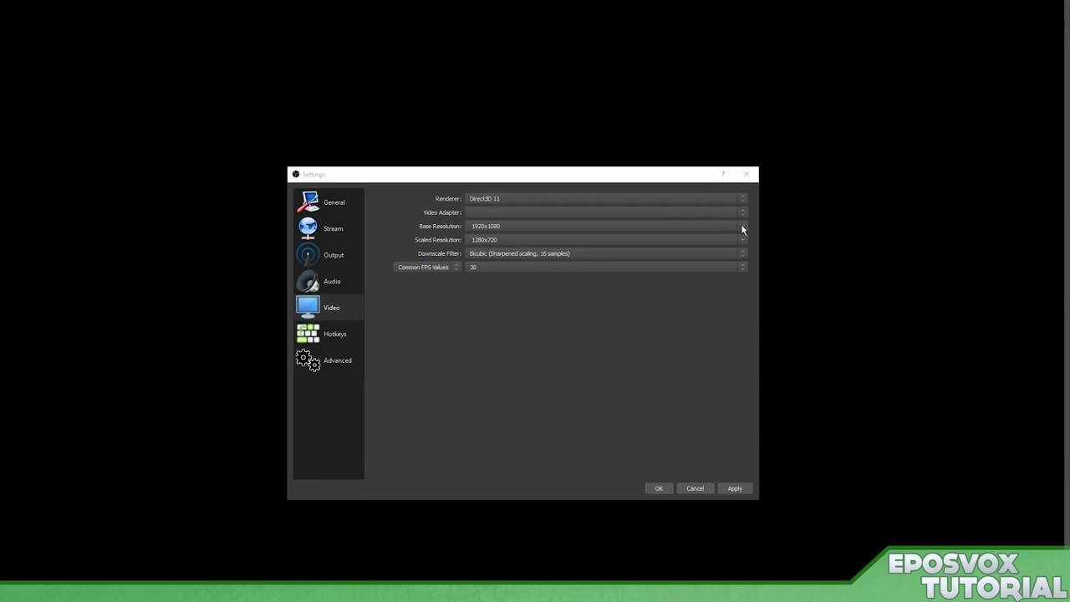
# Set the base resolution to 2560x1440 and confirm the 1280x720 scaled output resolution
pyautogui.click(743, 225)
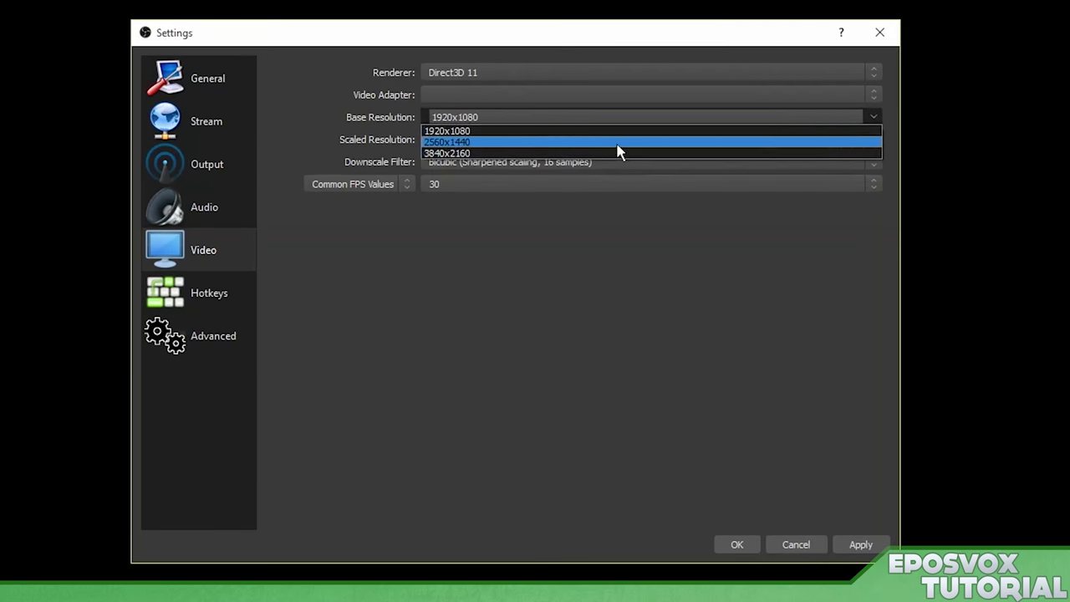
pyautogui.click(585, 241)
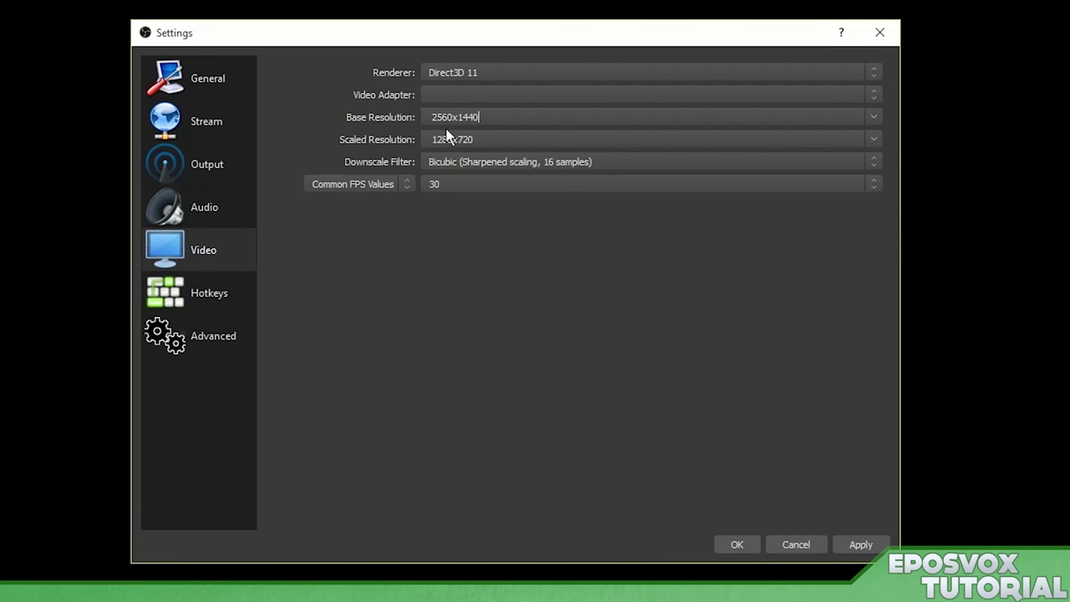
pyautogui.click(501, 140)
pyautogui.moveTo(525, 139); pyautogui.dragTo(415, 138)
pyautogui.click(496, 134)
# Leave Common FPS Values at 30 after checking the frame rate list
pyautogui.click(788, 184)
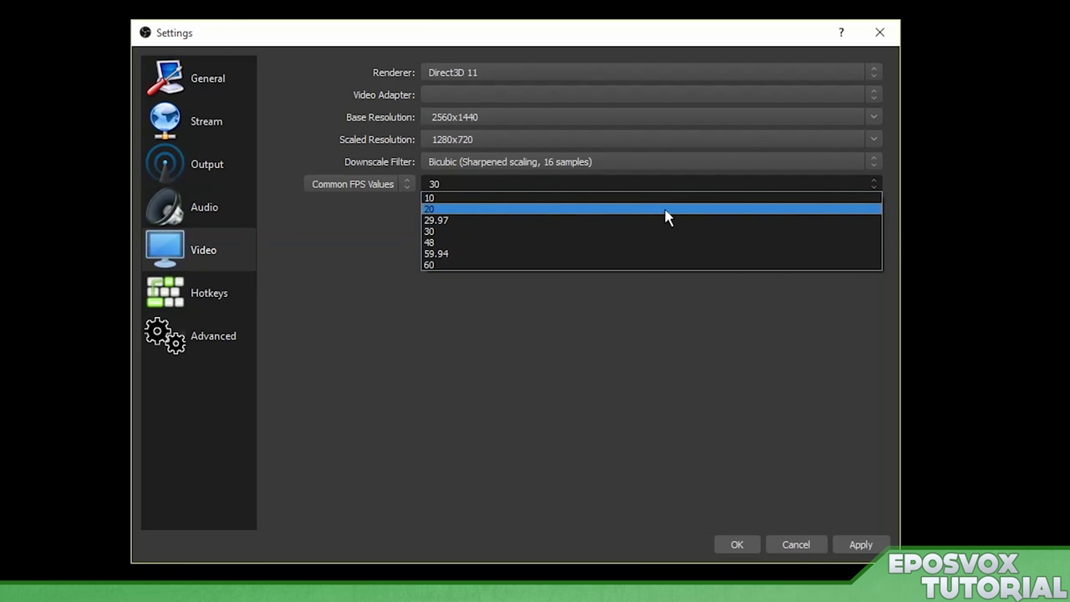
pyautogui.click(464, 232)
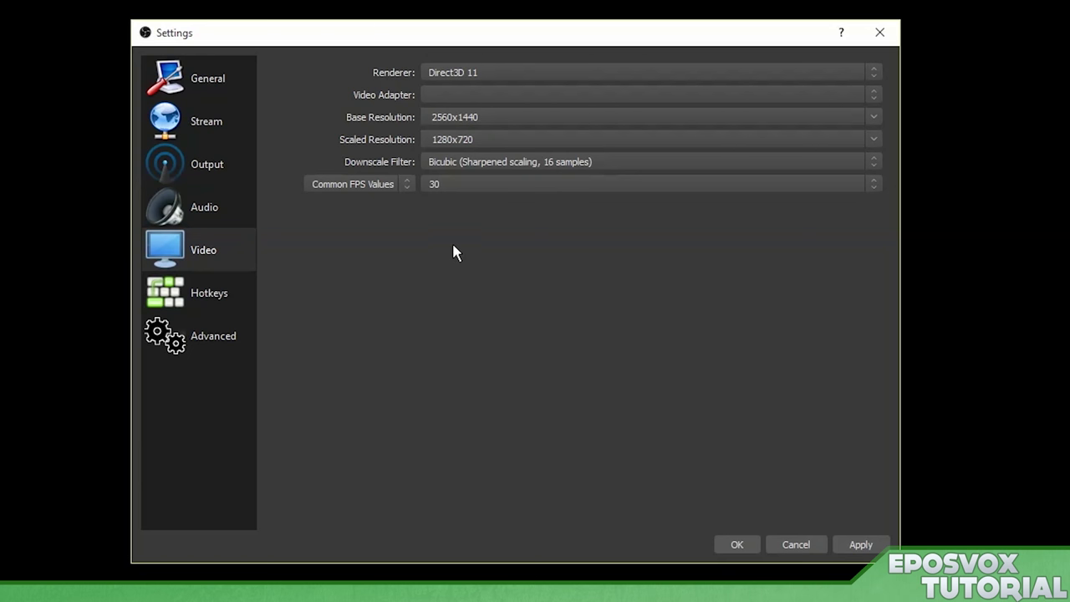
pyautogui.click(482, 184)
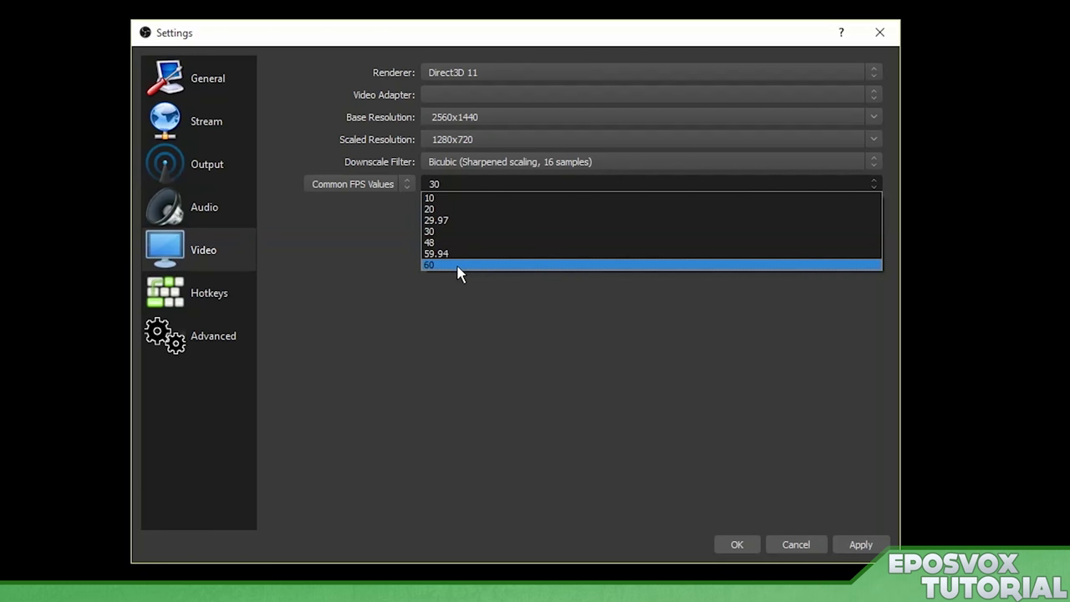
pyautogui.click(410, 269)
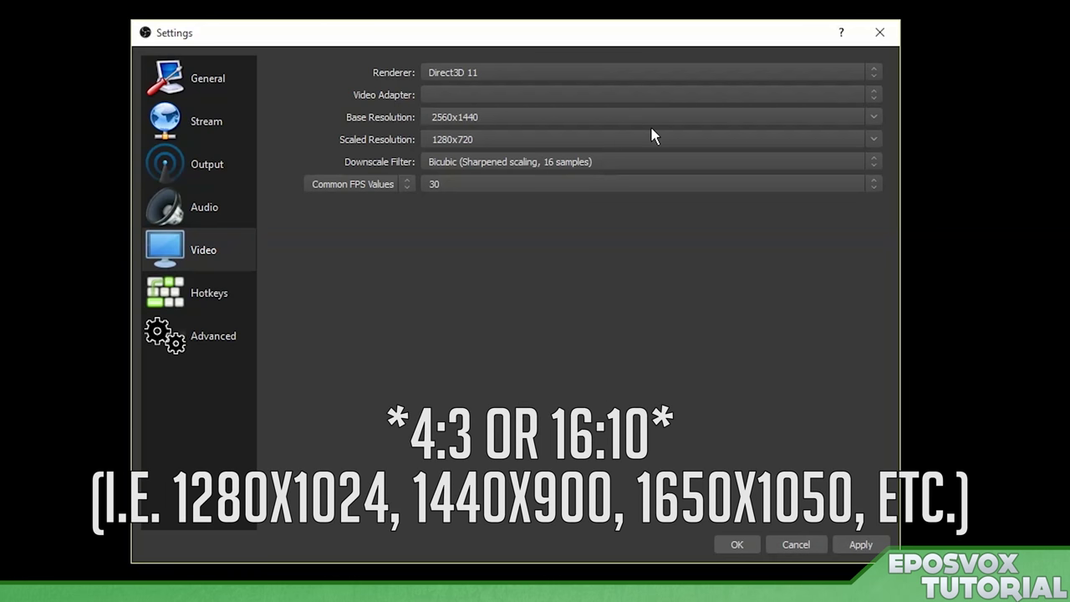
# Recheck the Base Resolution list, keeping 2560x1440 with the 1280x720 scaled output
pyautogui.click(882, 119)
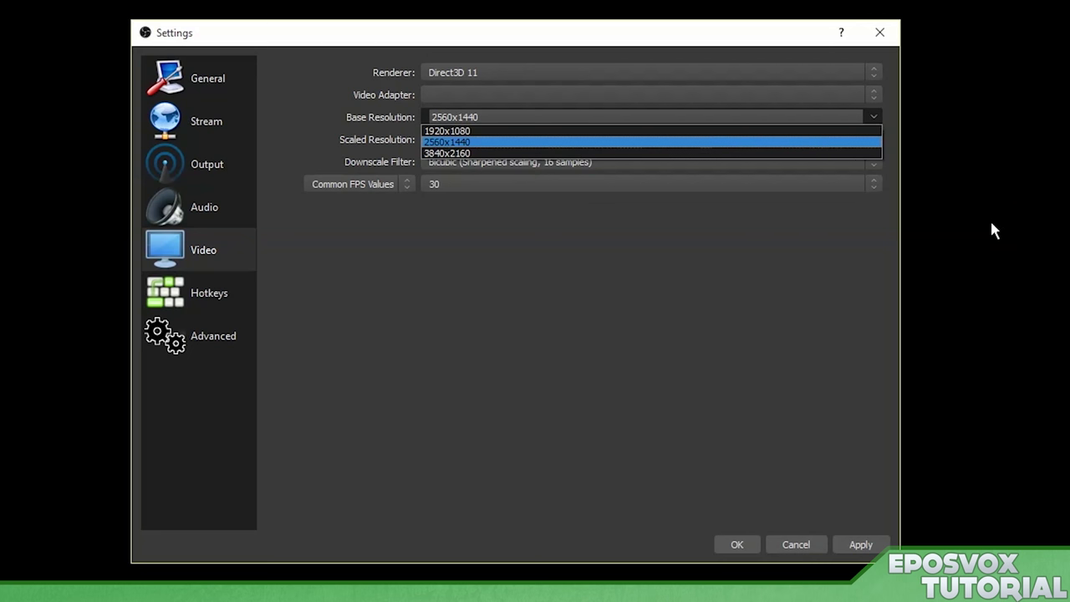
pyautogui.click(815, 209)
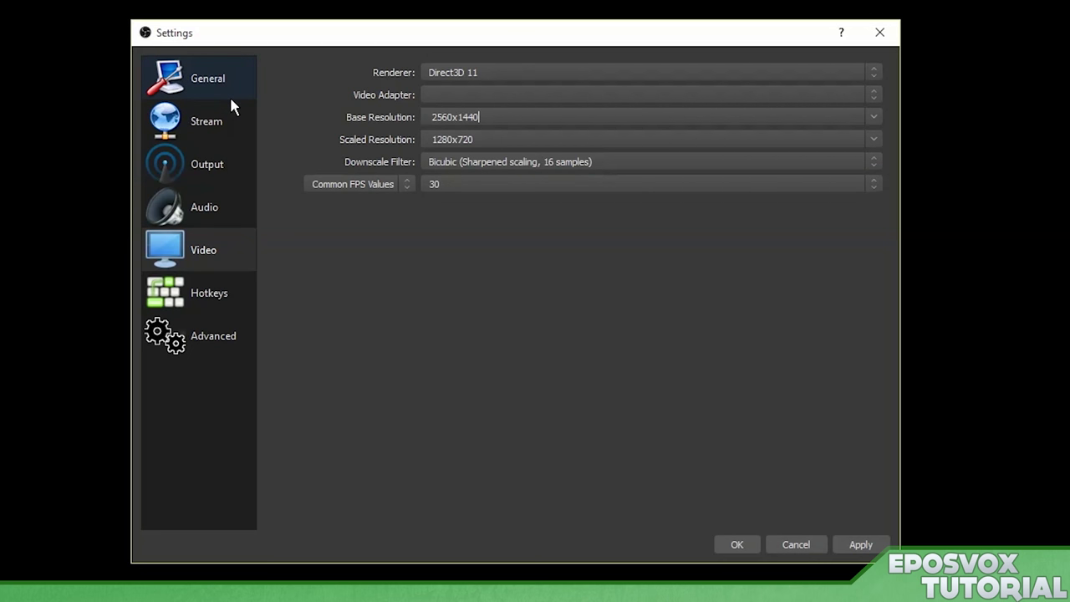
pyautogui.click(525, 139)
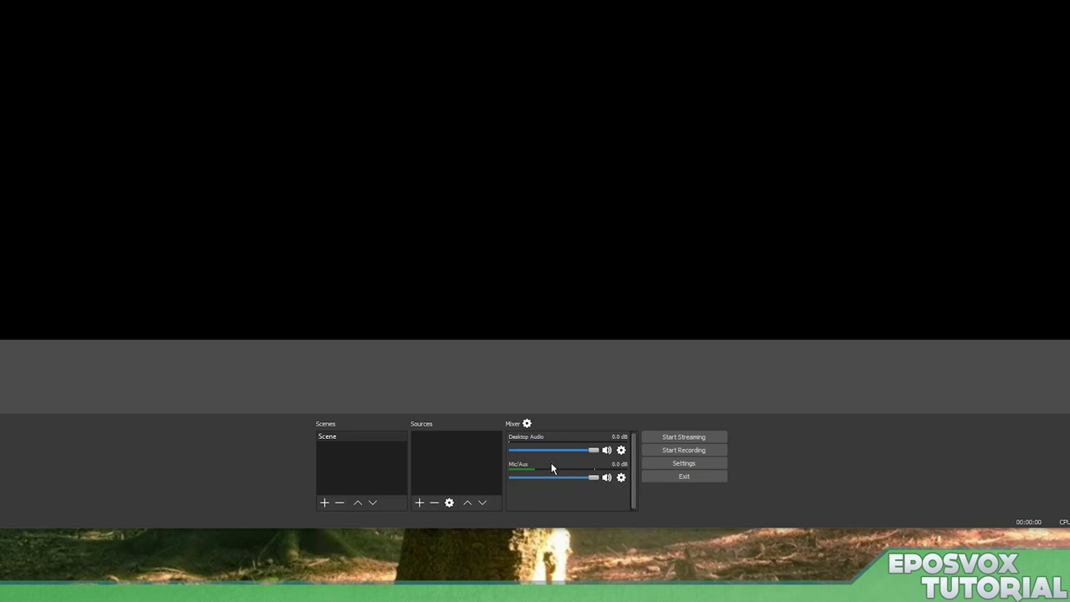
# Bring the Desktop Audio fader down to about -39.5 dB, leaving Mic/Aux at 0.0 dB
pyautogui.moveTo(591, 477)
pyautogui.mouseDown()
pyautogui.moveTo(574, 481)
pyautogui.moveTo(610, 478)
pyautogui.mouseUp()
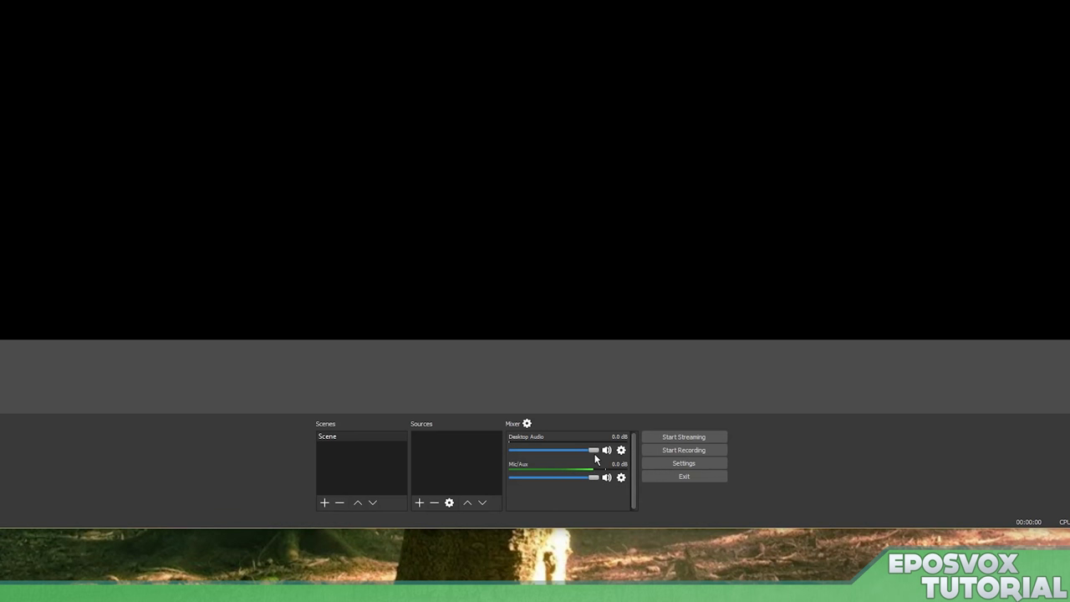
pyautogui.moveTo(591, 452); pyautogui.dragTo(544, 454)
pyautogui.scroll(-1, 539, 450)
pyautogui.moveTo(540, 450); pyautogui.dragTo(529, 449)
pyautogui.moveTo(531, 449); pyautogui.dragTo(525, 451)
pyautogui.moveTo(537, 448)
pyautogui.mouseDown()
pyautogui.moveTo(595, 455)
pyautogui.moveTo(530, 453)
pyautogui.mouseUp()
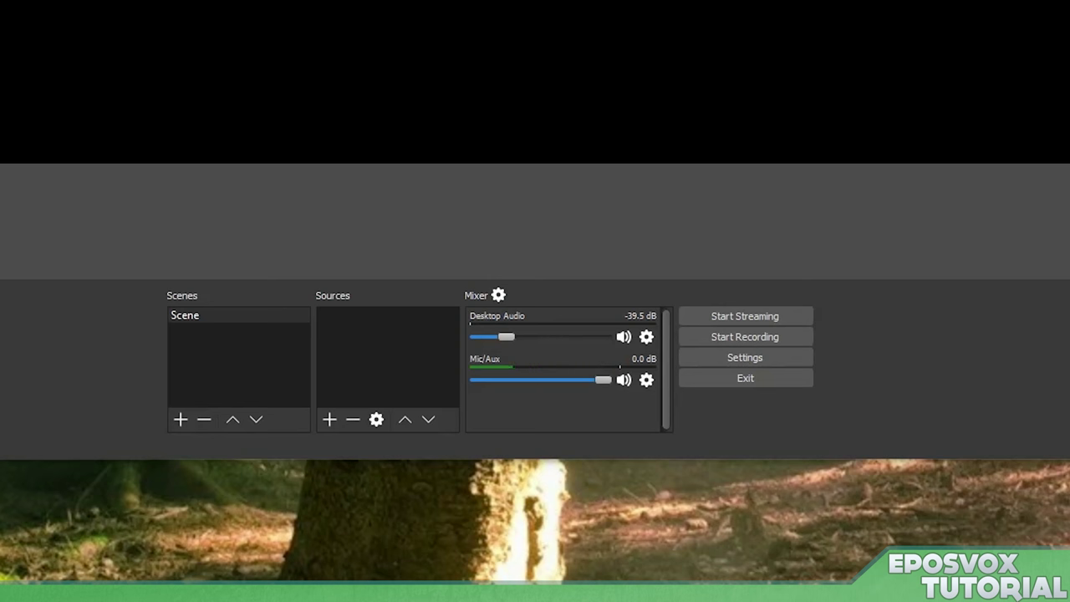
pyautogui.press('Delete')
# Add a new scene named 'Strim Starting', correcting typos in the name
pyautogui.click(183, 420)
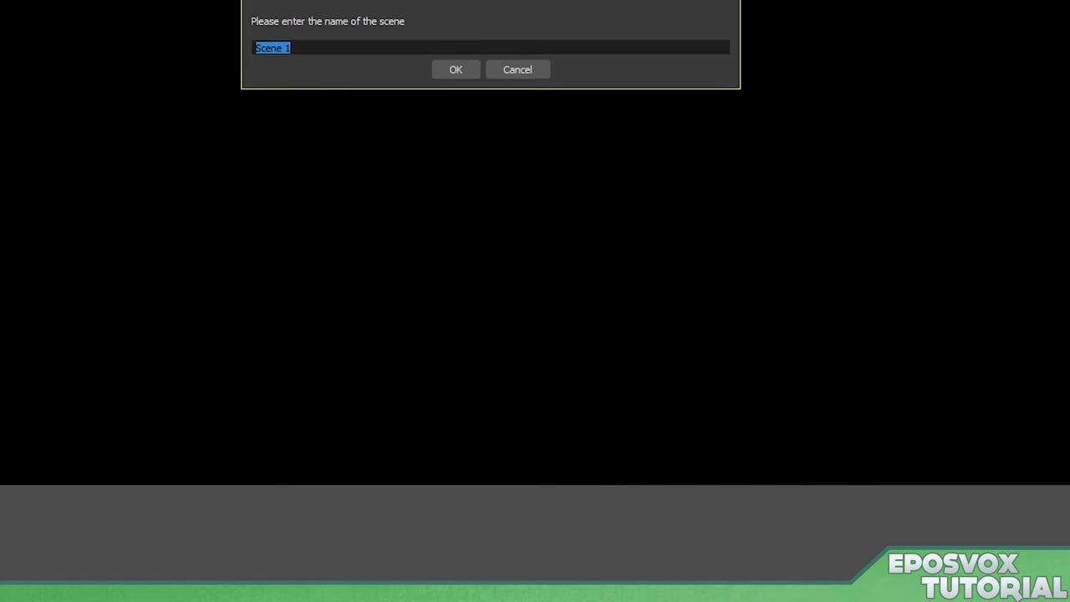
pyautogui.write('Strim DS')
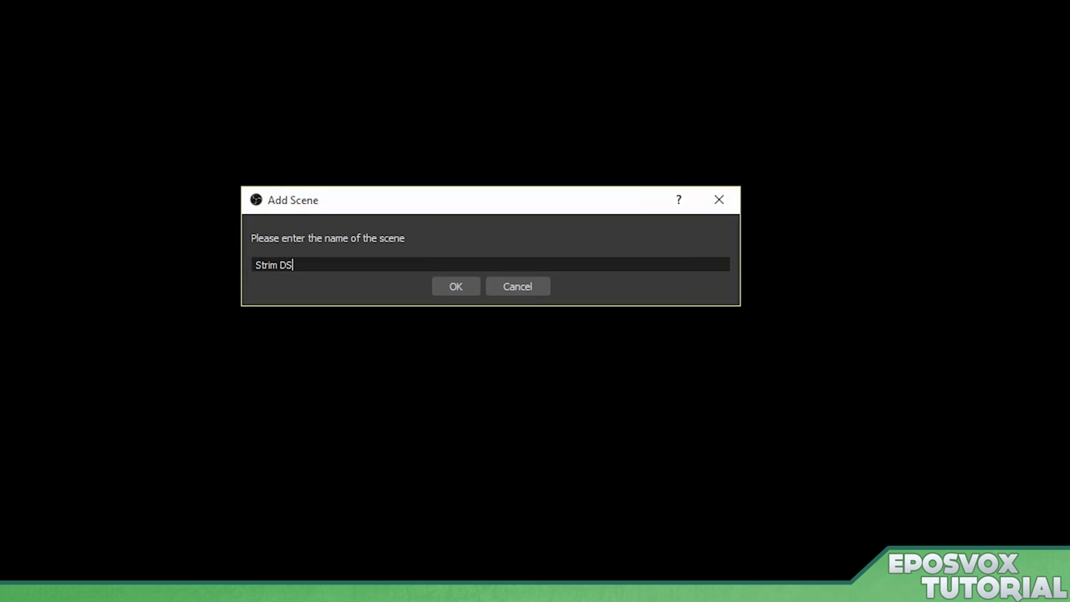
pyautogui.press('BackSpace')
pyautogui.press('BackSpace')
pyautogui.write('Staritng')
pyautogui.press('BackSpace')
pyautogui.press('BackSpace')
pyautogui.press('BackSpace')
pyautogui.press('BackSpace')
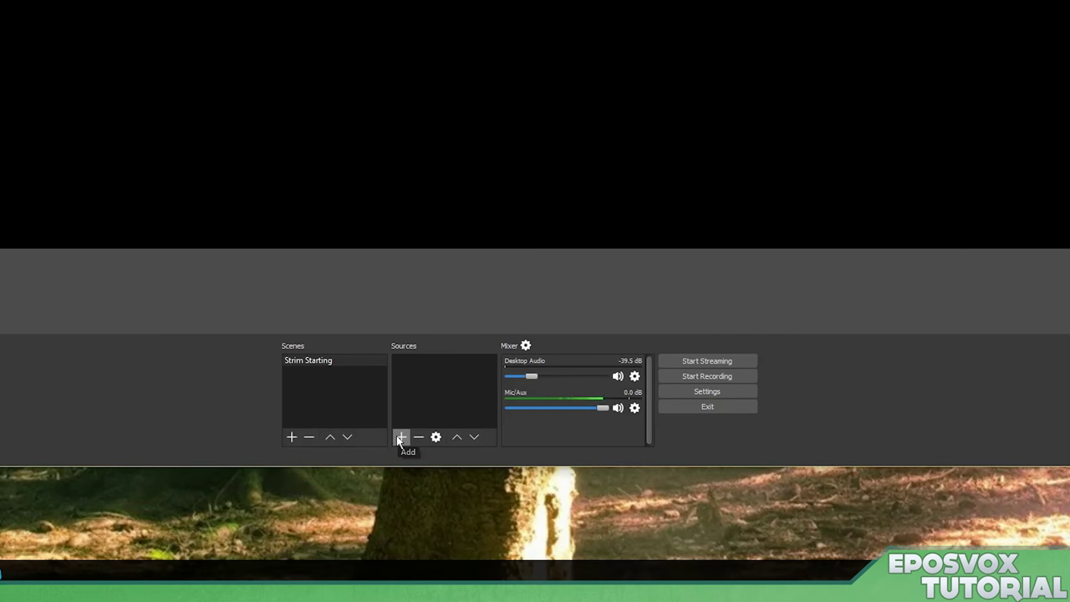
pyautogui.click(415, 455)
# Add an image source 'StartStrim' using starting soon.png from the Channel Projects > Hitbox folder
pyautogui.click(419, 446)
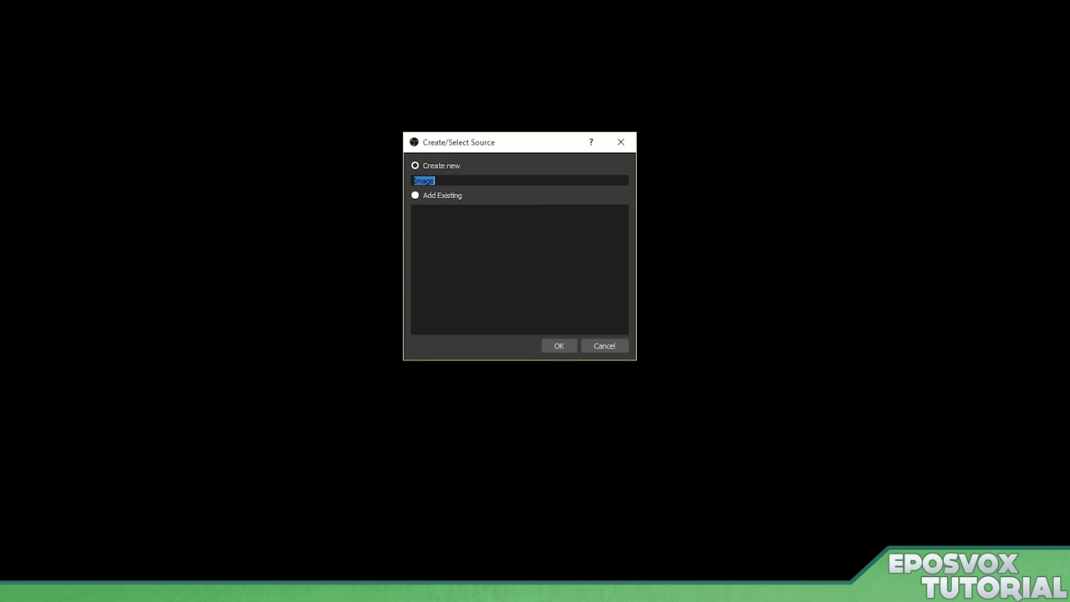
pyautogui.write('StartStrim')
pyautogui.click(567, 346)
pyautogui.click(637, 366)
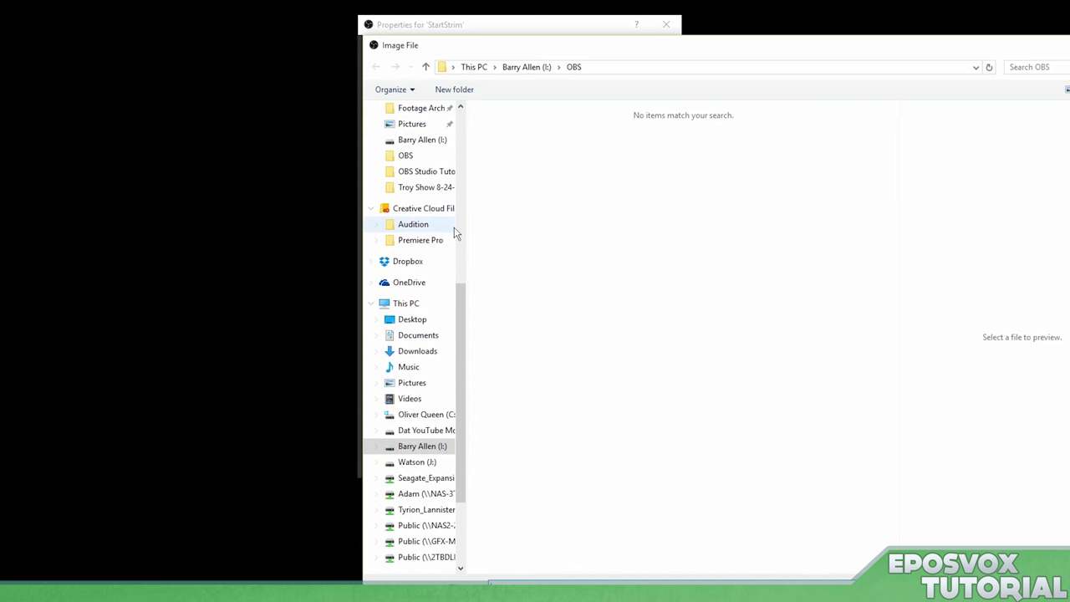
pyautogui.click(462, 219)
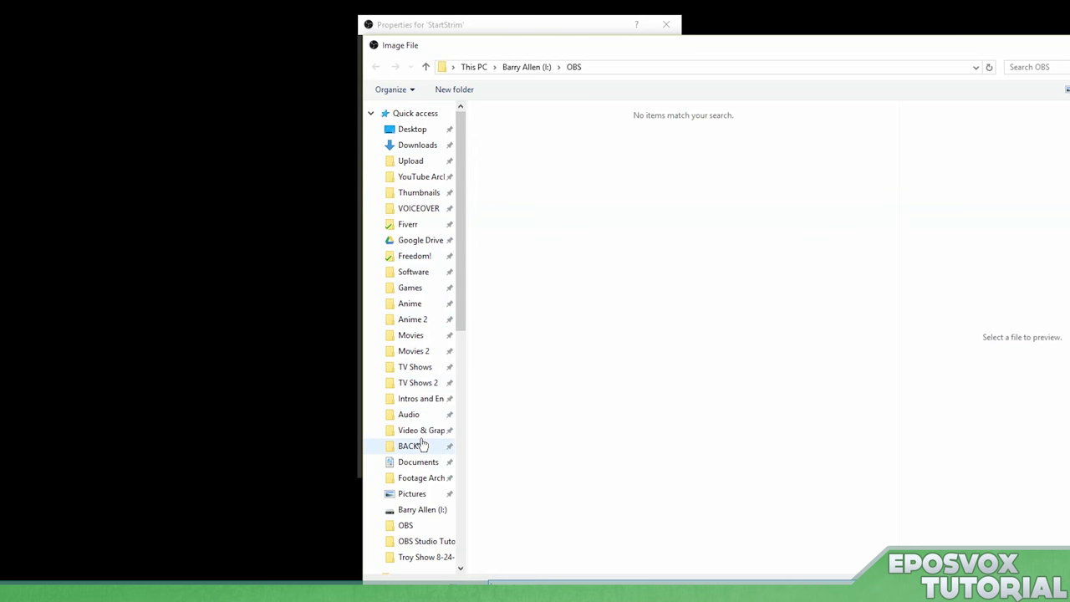
pyautogui.click(421, 429)
pyautogui.doubleClick(527, 241)
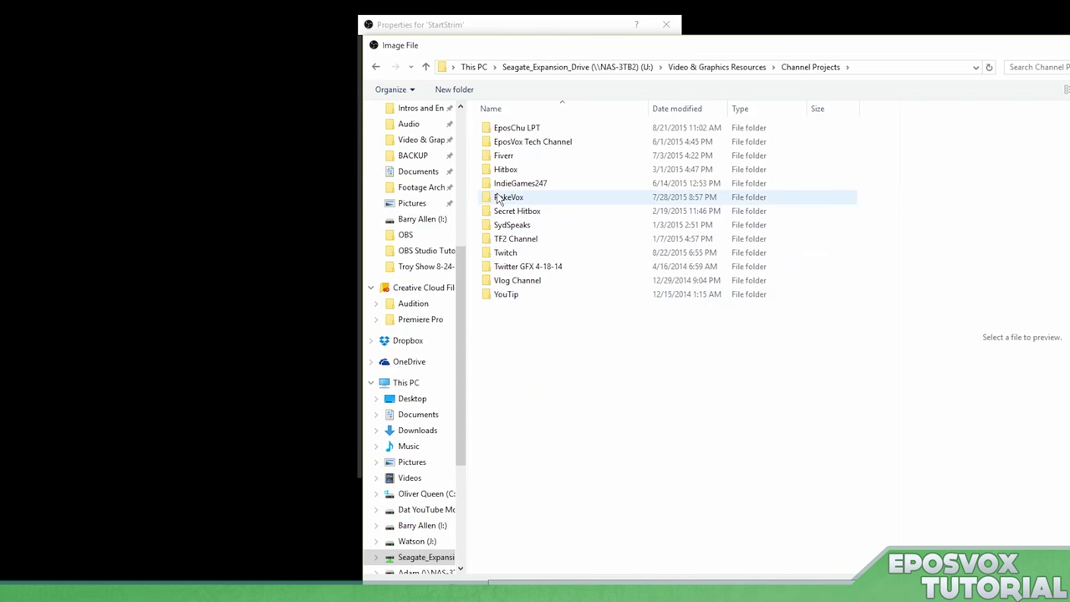
pyautogui.doubleClick(504, 170)
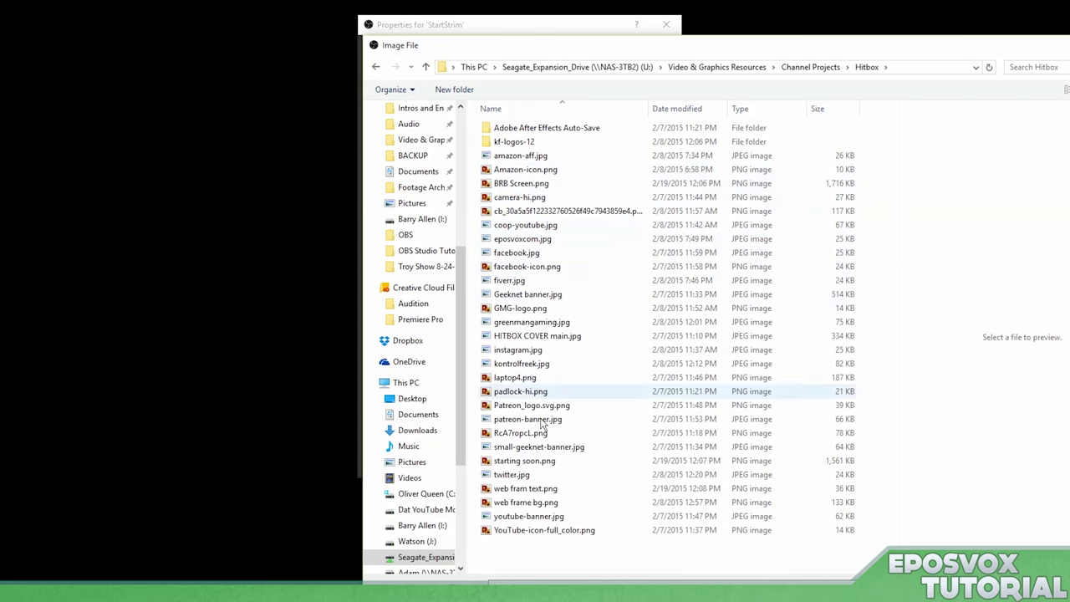
pyautogui.click(531, 468)
pyautogui.doubleClick(531, 468)
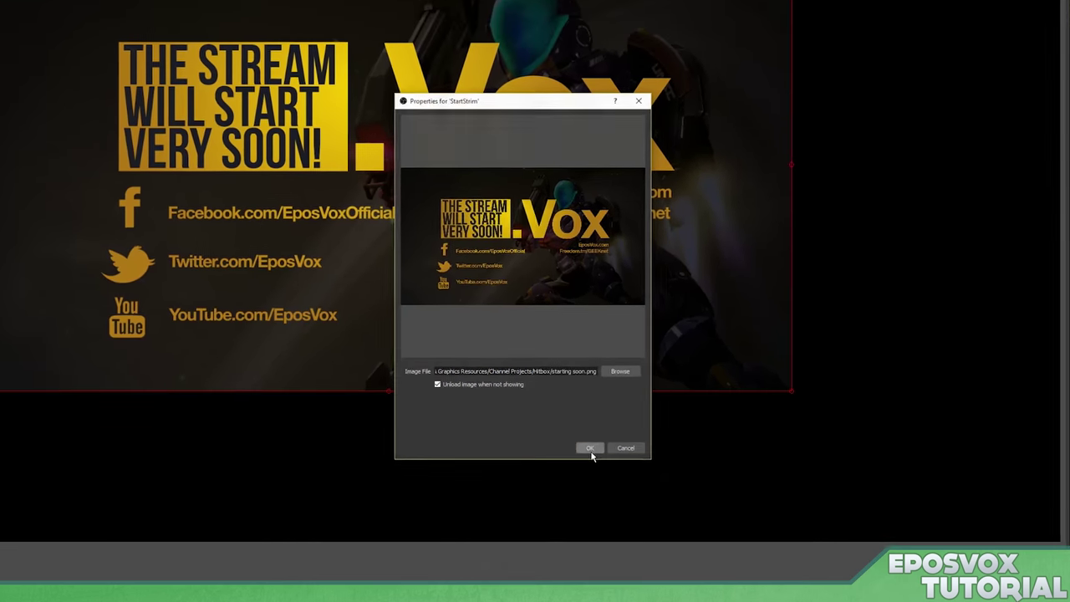
pyautogui.click(605, 464)
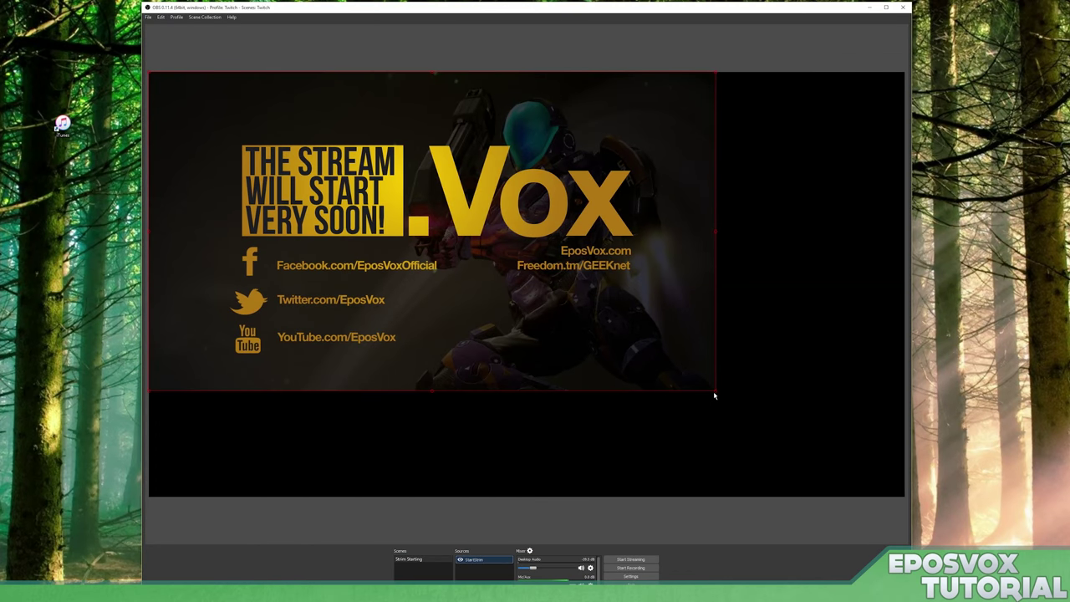
# Stretch the StartStrim image across the whole canvas with Transform > Fit to screen
pyautogui.moveTo(715, 394); pyautogui.dragTo(790, 447)
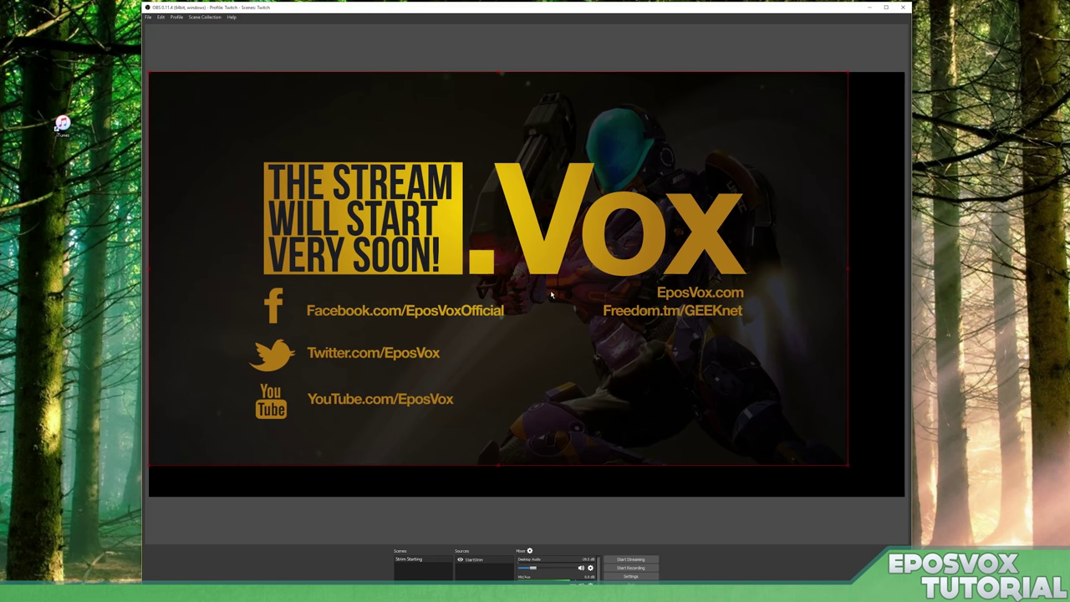
pyautogui.rightClick(561, 328)
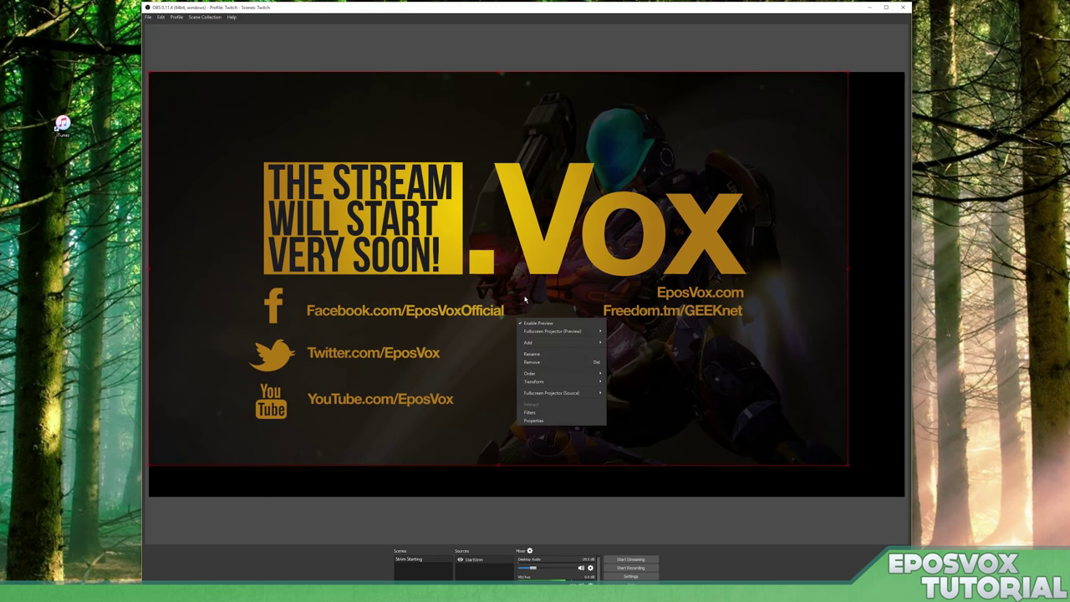
pyautogui.click(526, 298)
pyautogui.rightClick(506, 262)
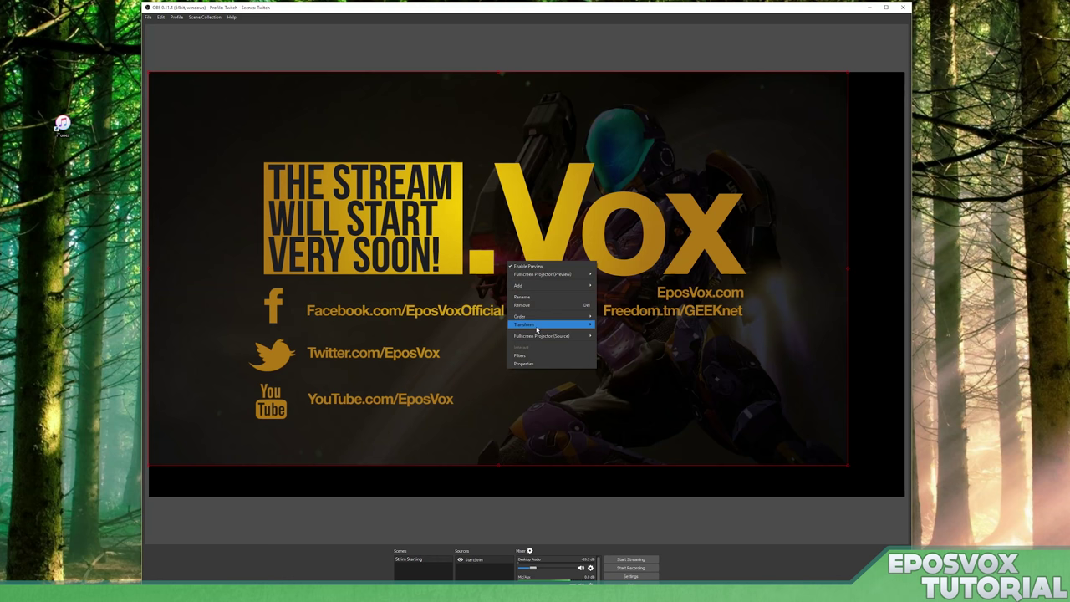
pyautogui.moveTo(551, 324)
pyautogui.click(622, 400)
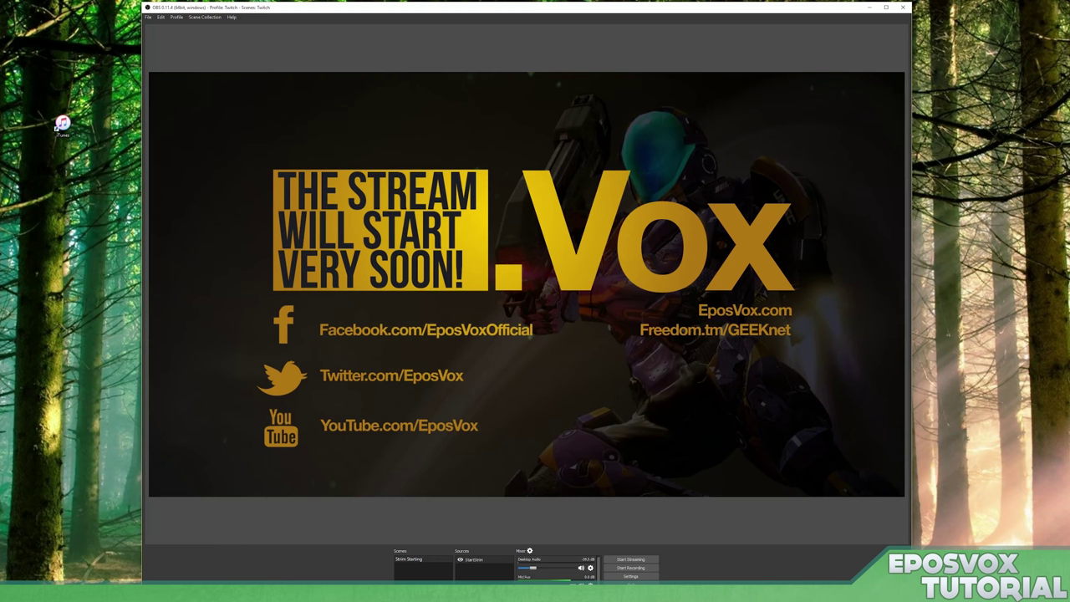
# Create a scene named 'BRB' and add an image source named 'BRB1' to it
pyautogui.click(411, 574)
pyautogui.write('BRB')
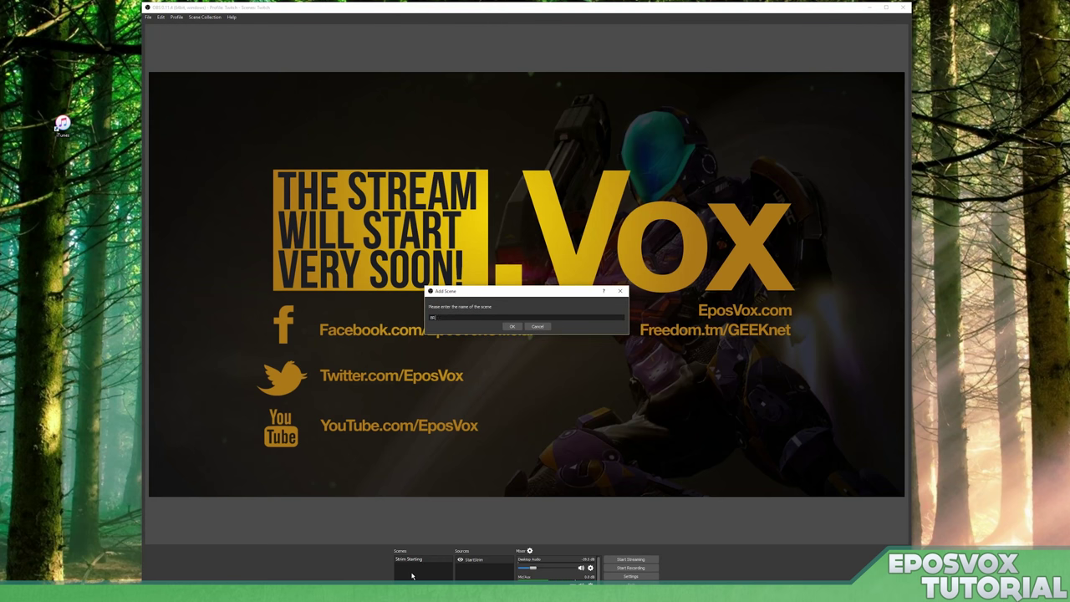
pyautogui.press('Return')
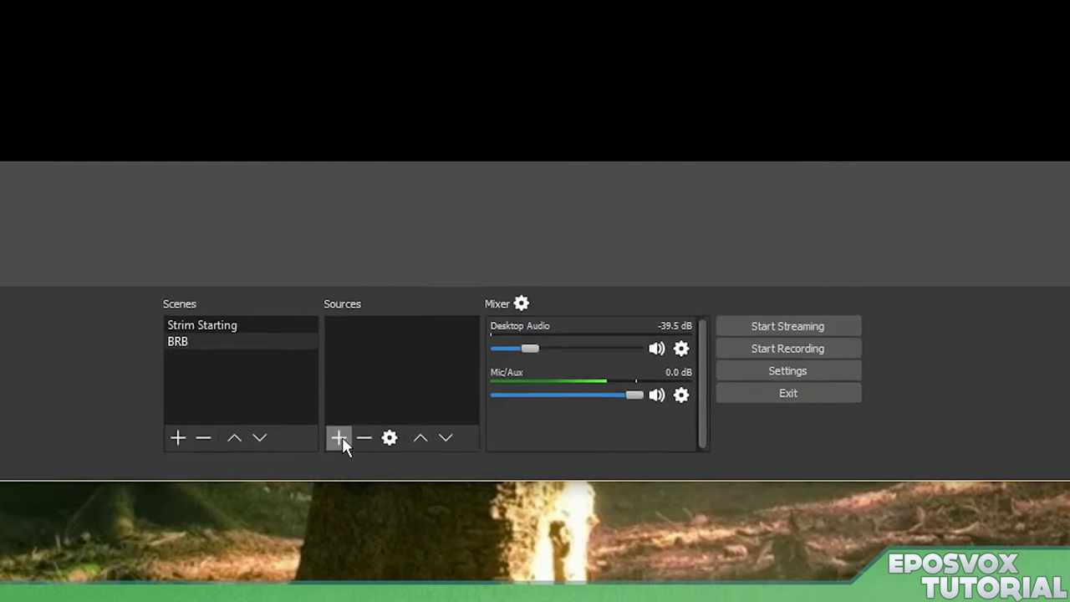
pyautogui.click(338, 438)
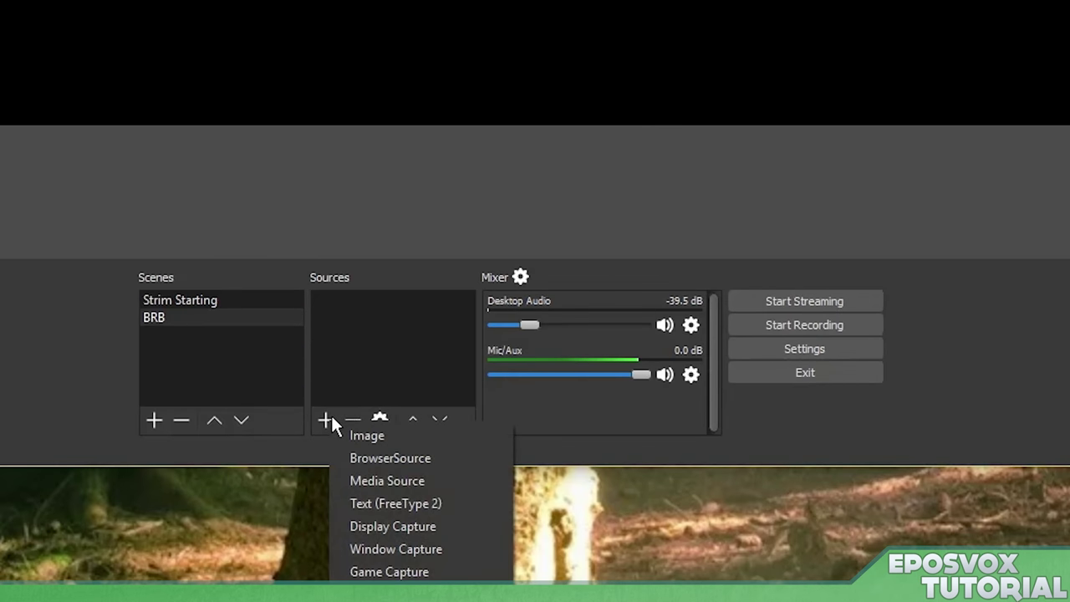
pyautogui.press('Escape')
pyautogui.write('BRB1')
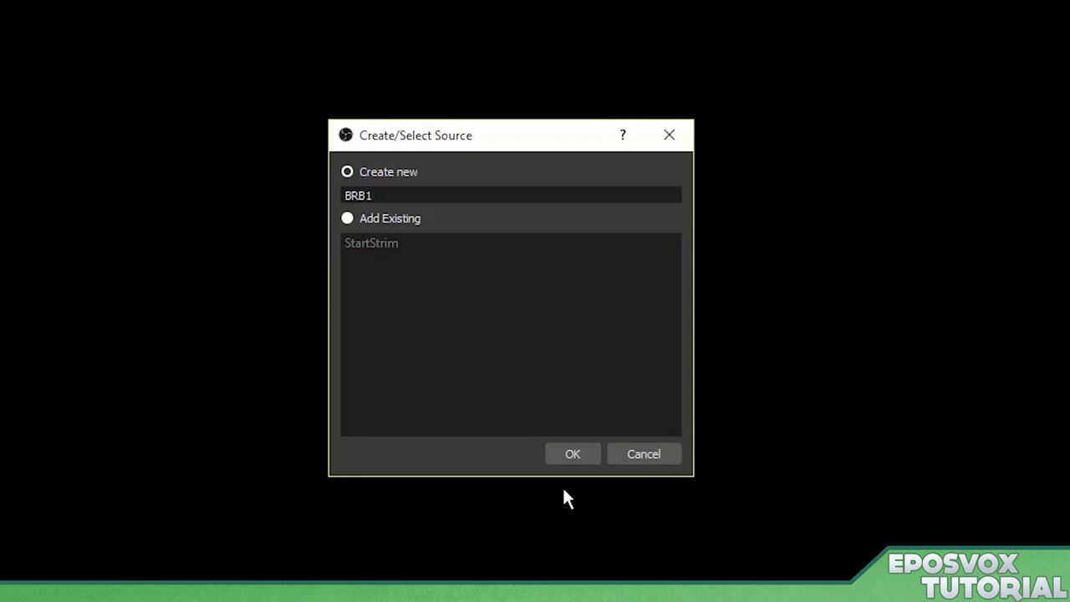
pyautogui.click(566, 460)
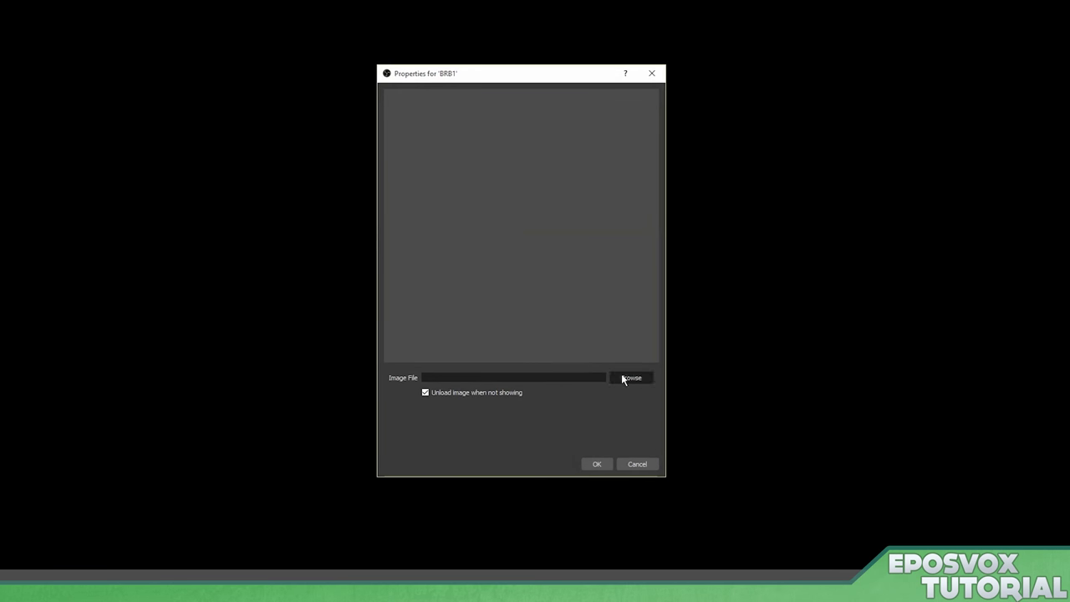
# Load BRB Screen.png as the BRB1 image and accept its properties
pyautogui.click(677, 466)
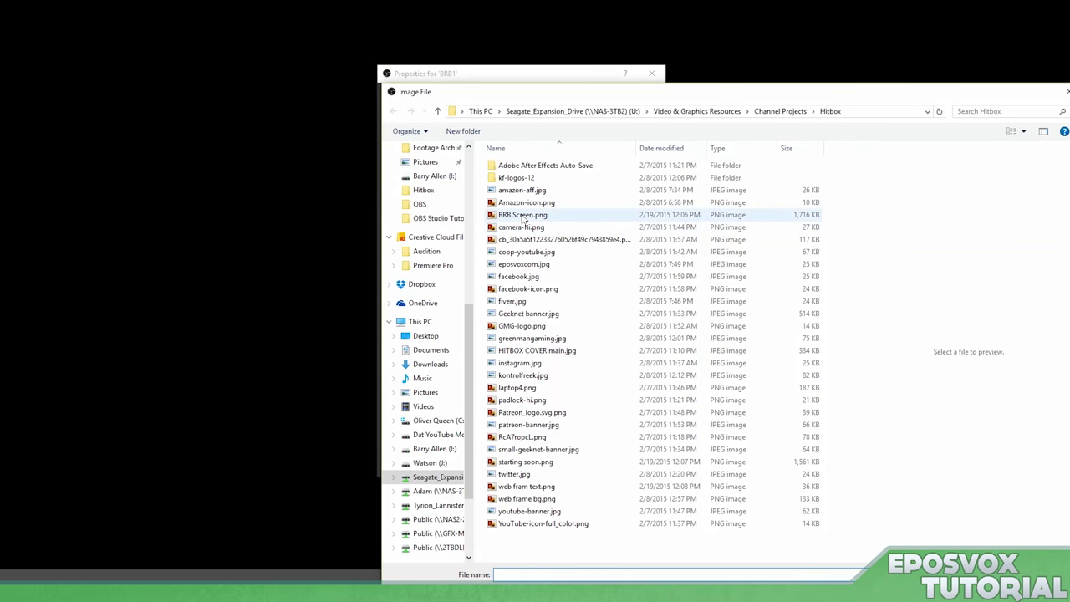
pyautogui.click(523, 215)
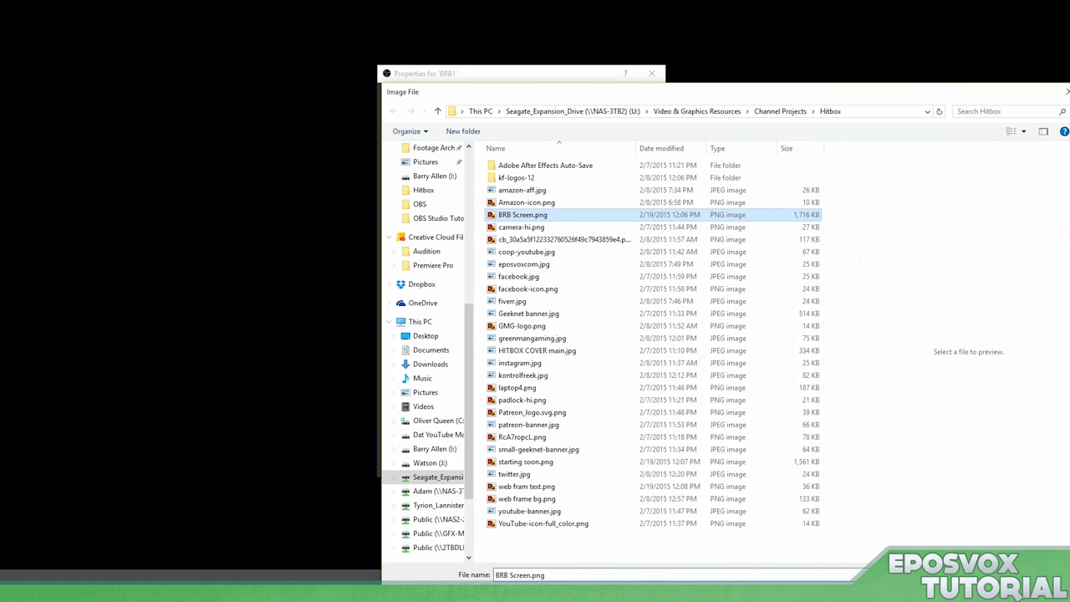
pyautogui.press('Return')
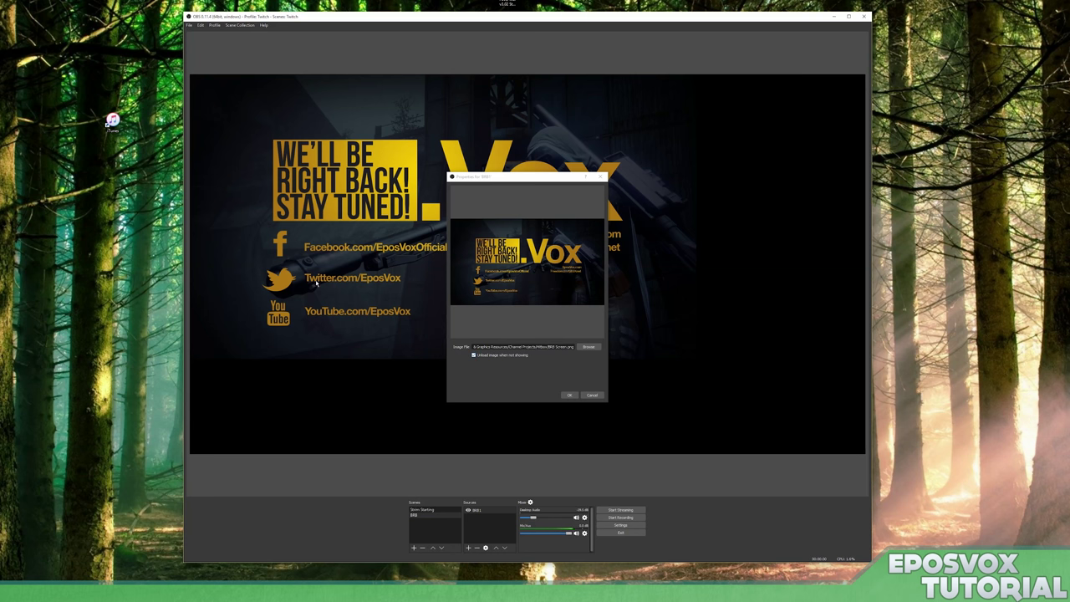
pyautogui.click(474, 355)
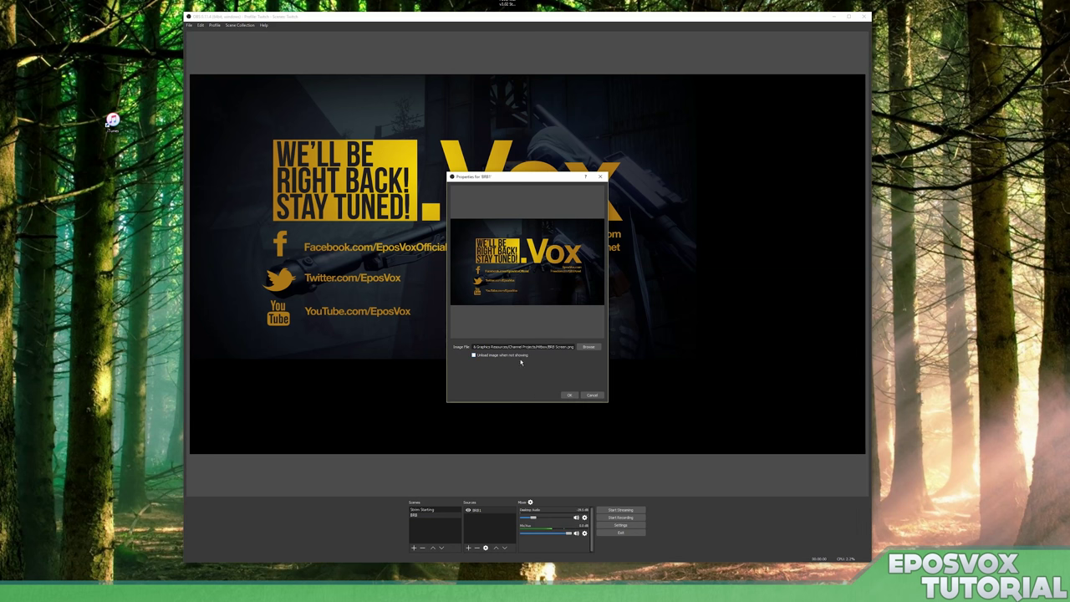
pyautogui.click(570, 395)
# Fit the BRB1 image to the full canvas via Transform > Fit to screen
pyautogui.rightClick(502, 301)
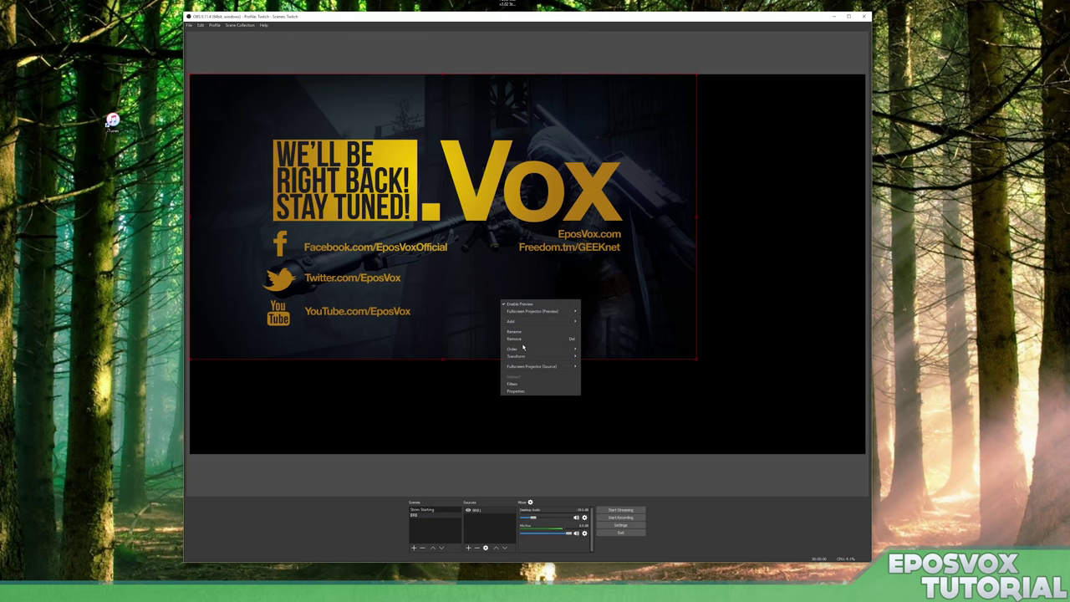
pyautogui.moveTo(551, 359)
pyautogui.click(595, 416)
# Review the StartStrim source properties in Strim Starting unchanged, then return to the BRB scene
pyautogui.click(422, 509)
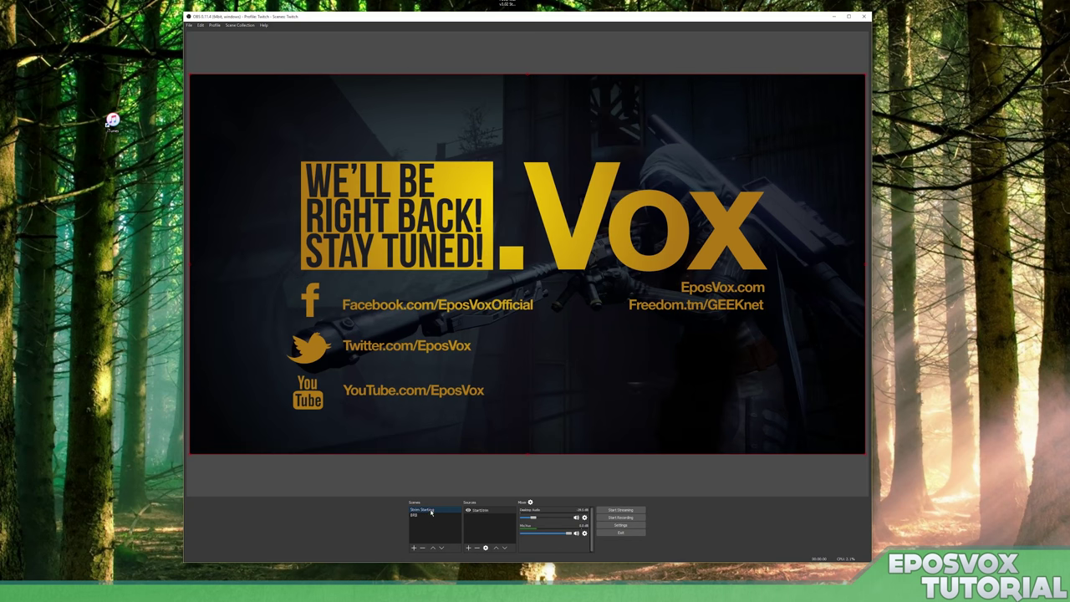
pyautogui.rightClick(497, 510)
pyautogui.click(513, 571)
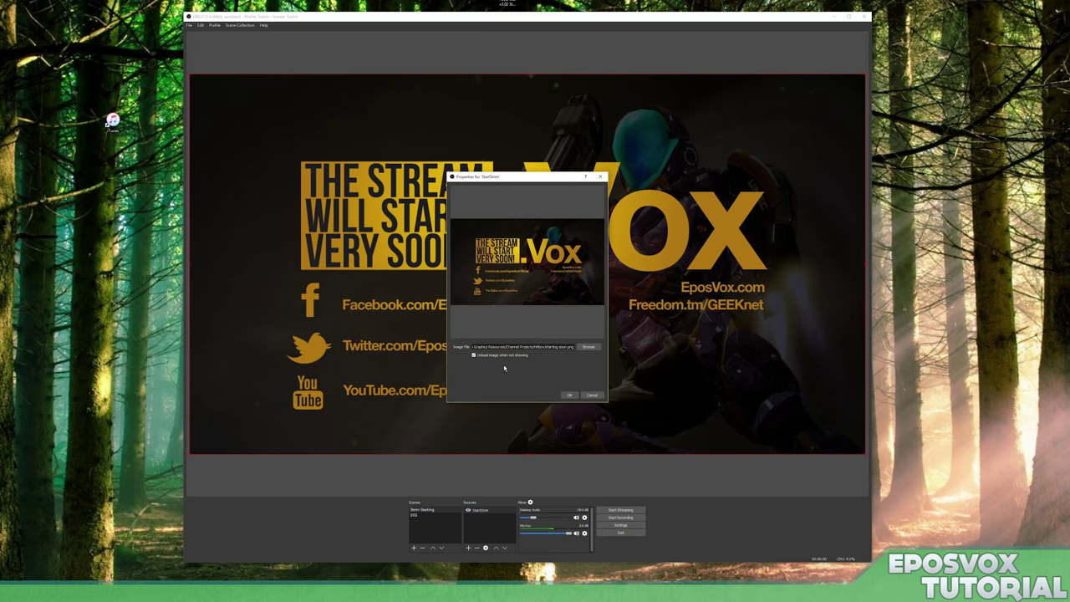
pyautogui.click(569, 395)
pyautogui.click(414, 515)
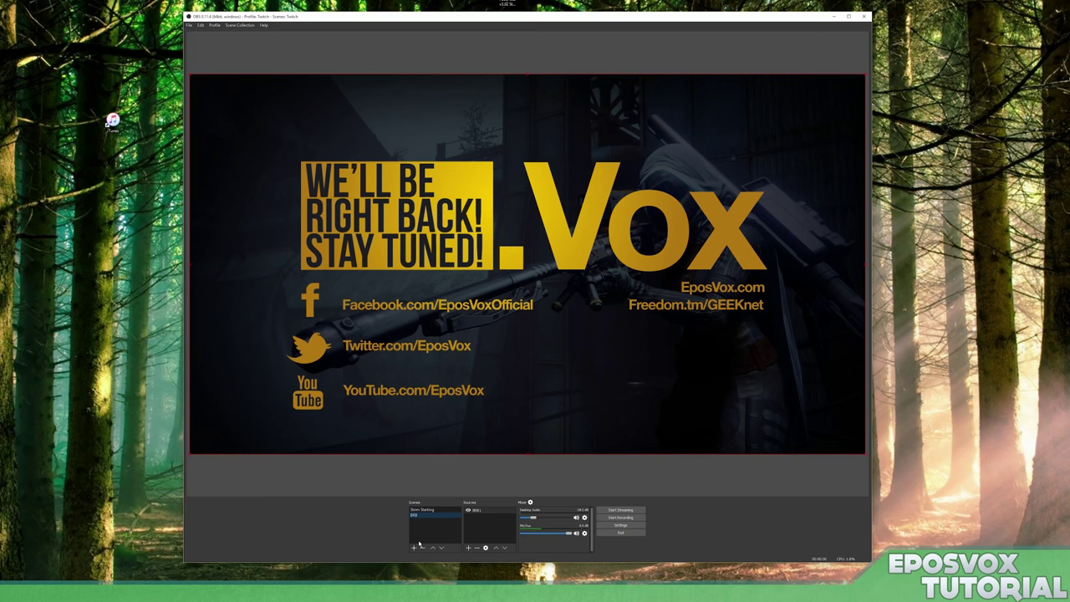
# Create a third scene named 'Desktop'
pyautogui.click(414, 547)
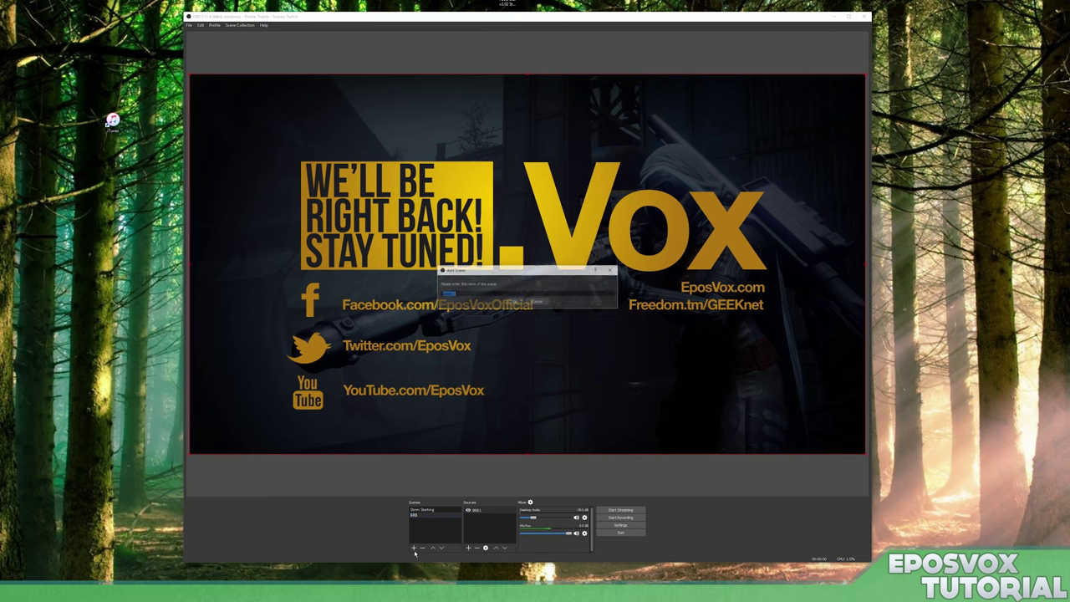
pyautogui.write('Cebu')
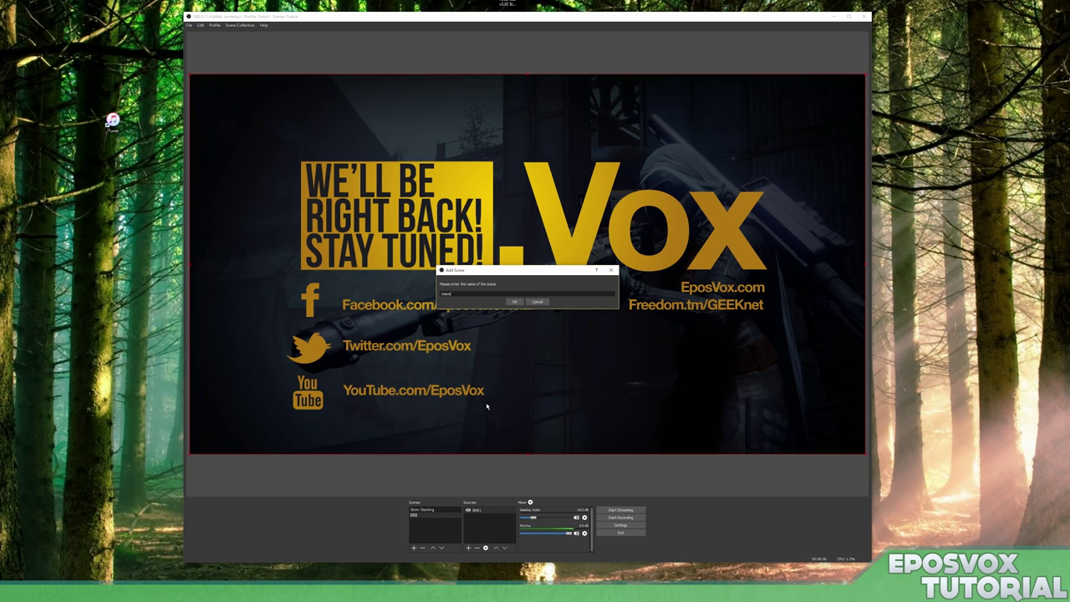
pyautogui.write('g')
pyautogui.write('top')
pyautogui.press('Return')
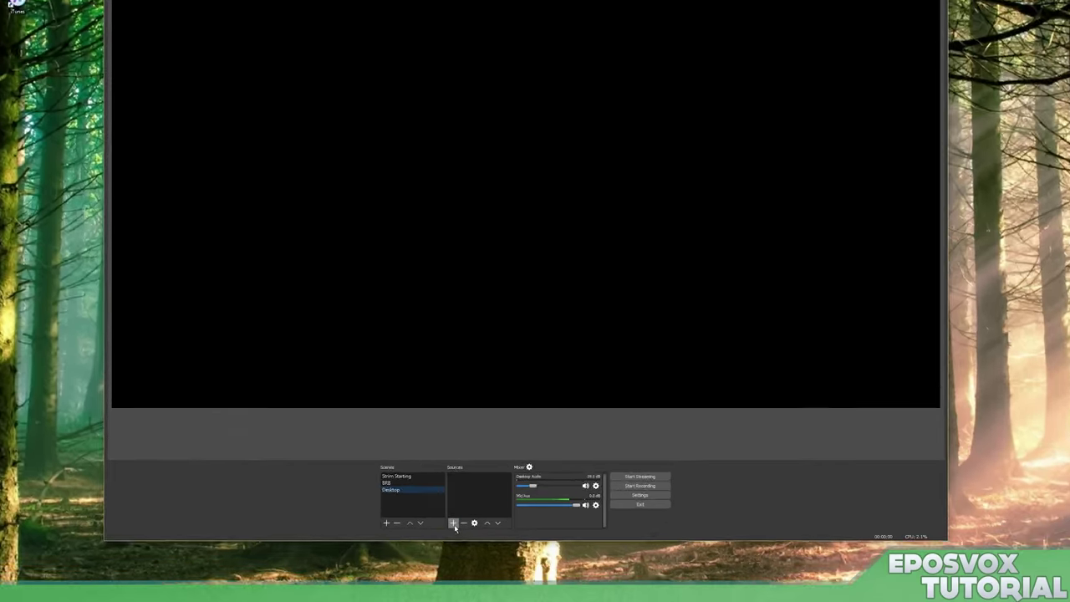
# Add a display capture source 'Desktop1' capturing Display 2 at 2560x1440
pyautogui.click(469, 547)
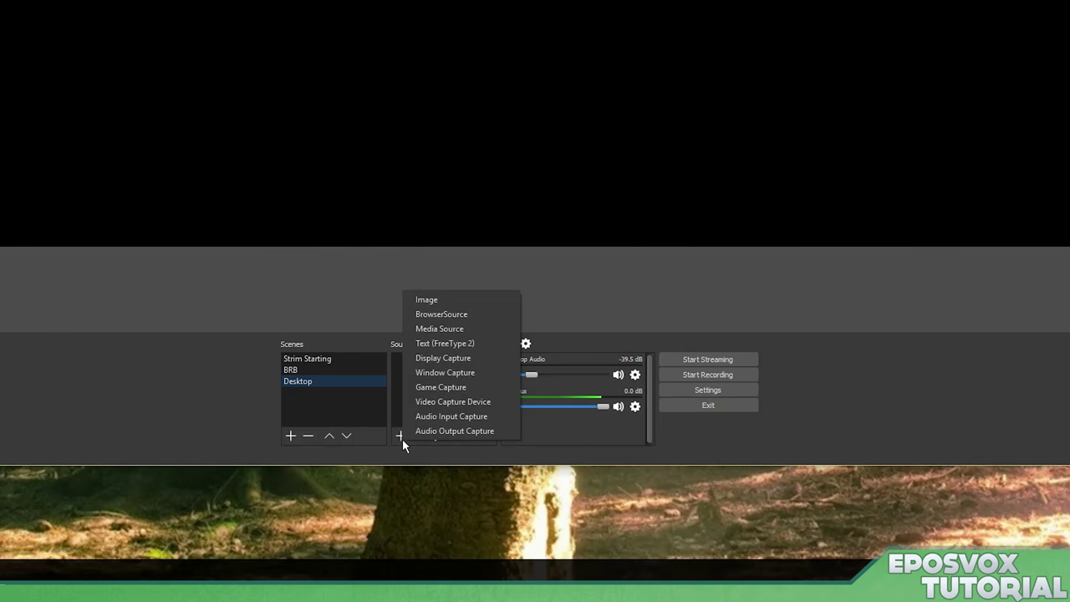
pyautogui.click(445, 366)
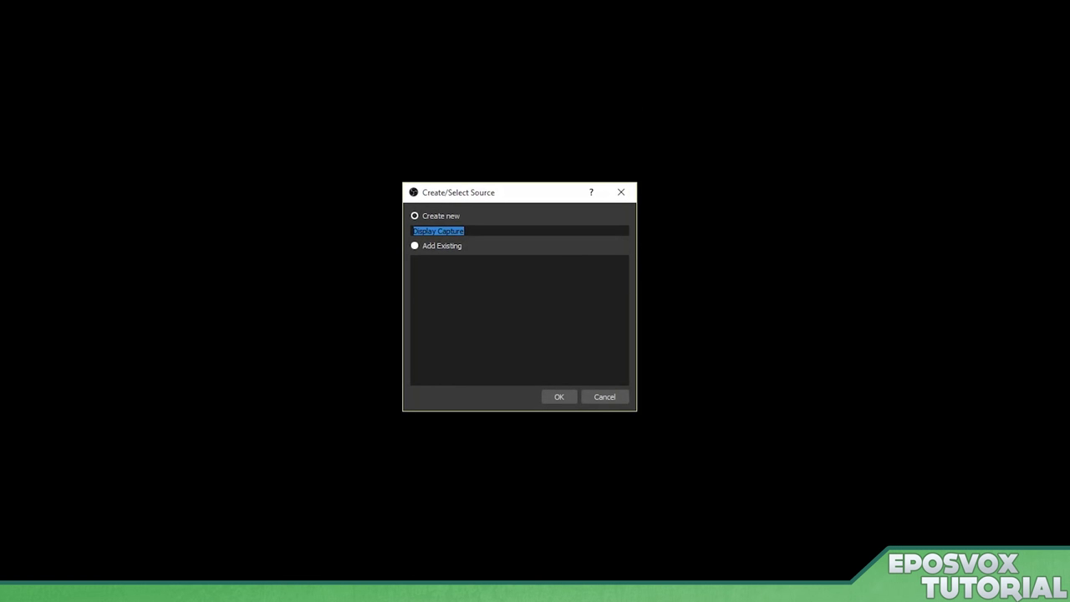
pyautogui.write('Desktopo')
pyautogui.press('Return')
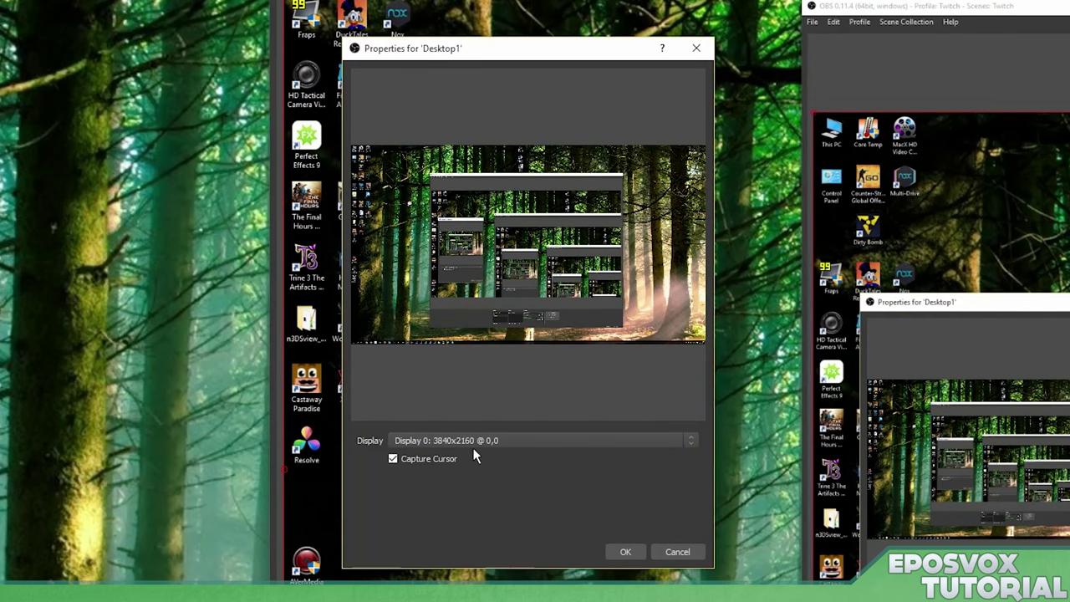
pyautogui.click(462, 438)
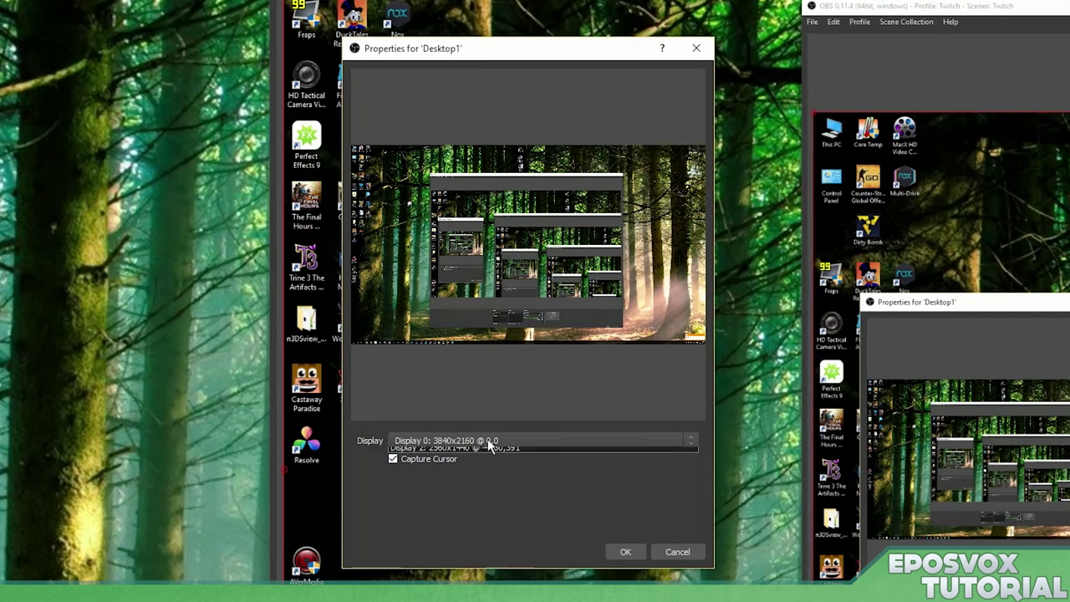
pyautogui.click(522, 470)
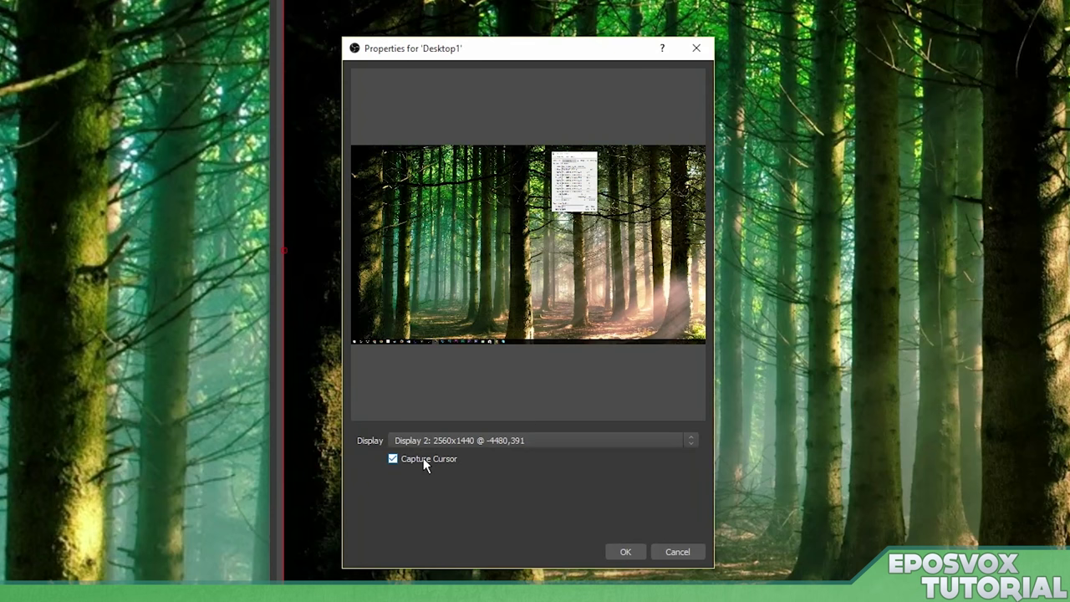
pyautogui.click(628, 550)
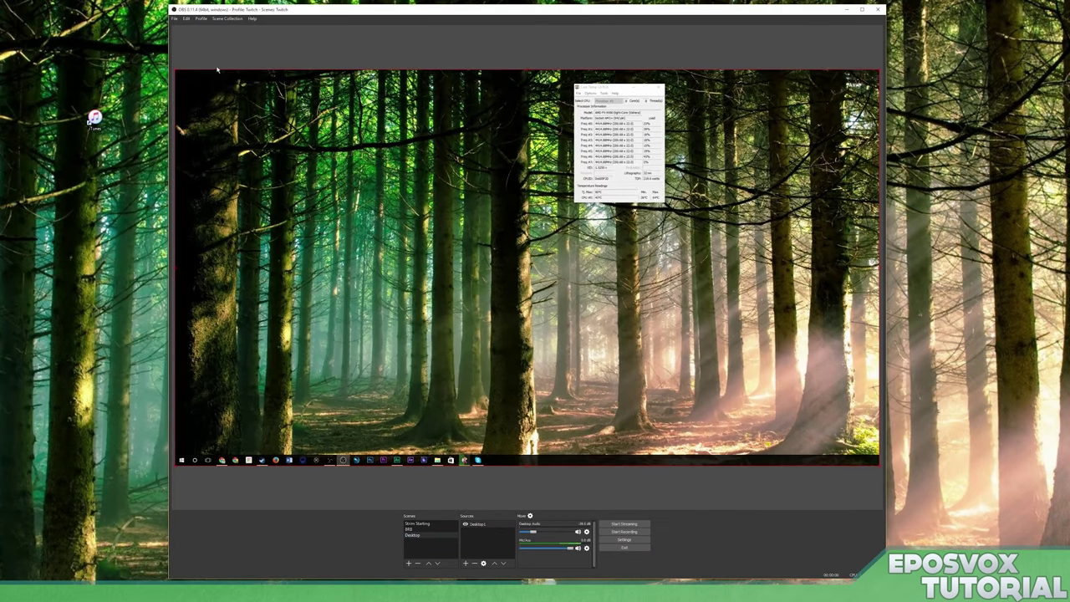
# Fit the Desktop1 display capture to the full canvas with Transform > Fit to screen
pyautogui.moveTo(216, 69); pyautogui.dragTo(238, 120)
pyautogui.rightClick(392, 215)
pyautogui.moveTo(430, 275)
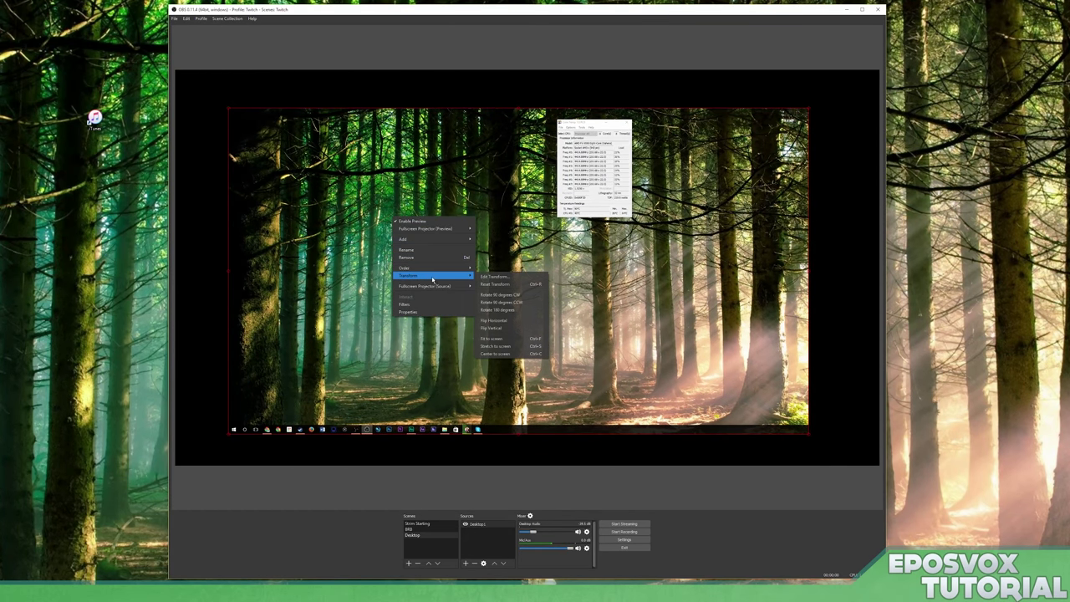
pyautogui.click(502, 338)
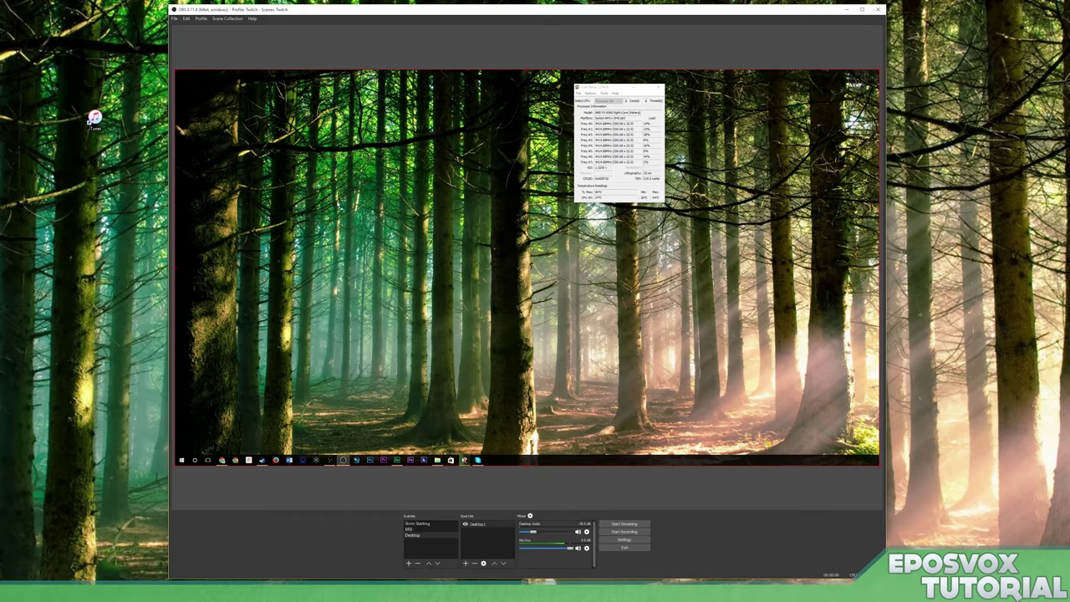
pyautogui.rightClick(336, 202)
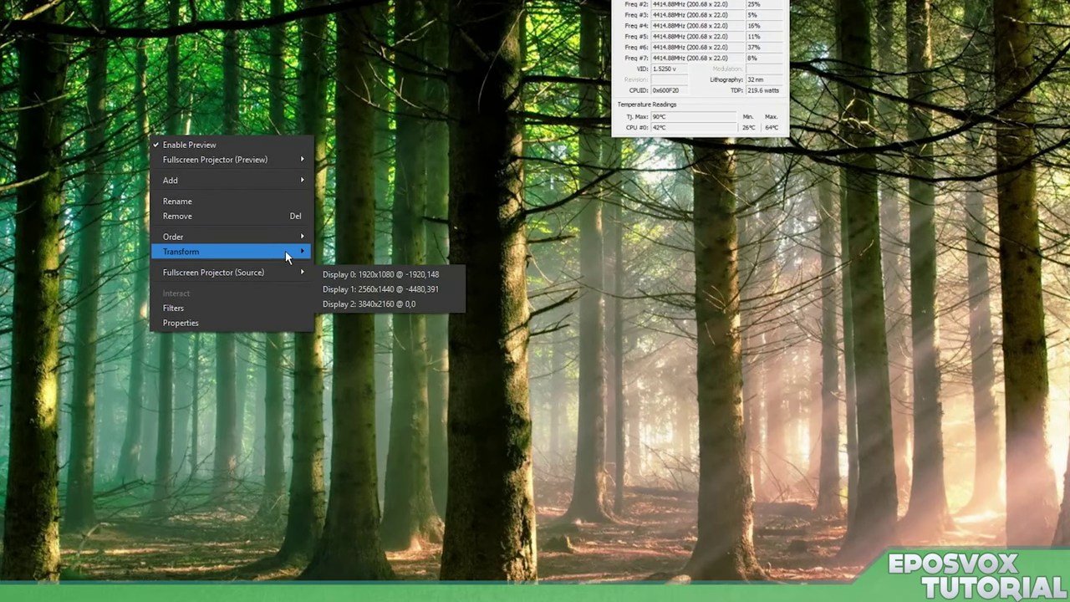
pyautogui.moveTo(297, 251)
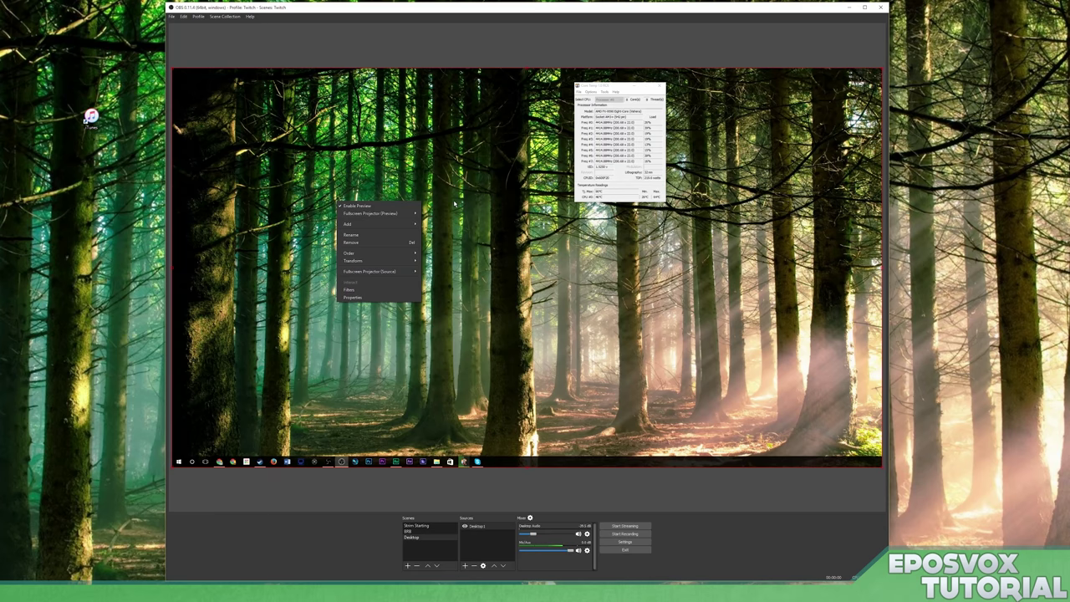
pyautogui.click(454, 260)
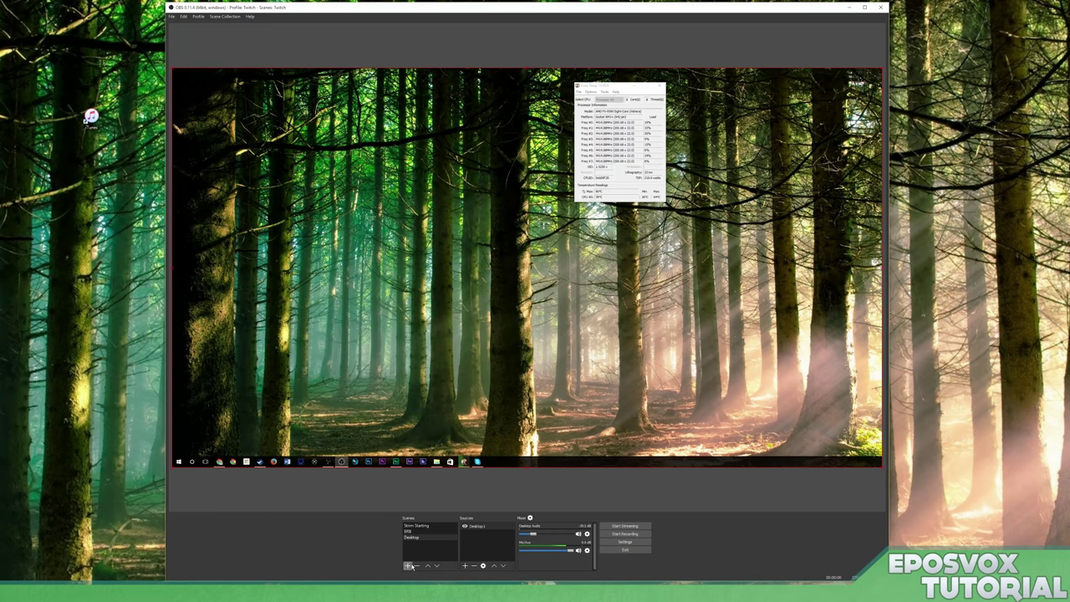
# Add a new scene 'Webcam Dedi' with a video capture device source named 'Webcam'
pyautogui.click(410, 566)
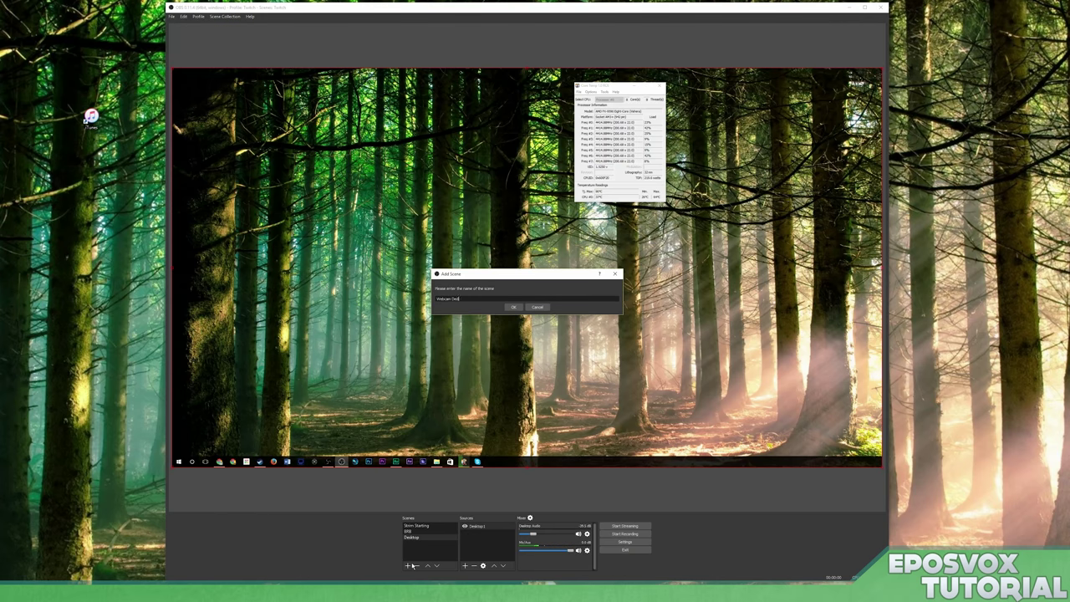
pyautogui.press('Return')
pyautogui.click(465, 566)
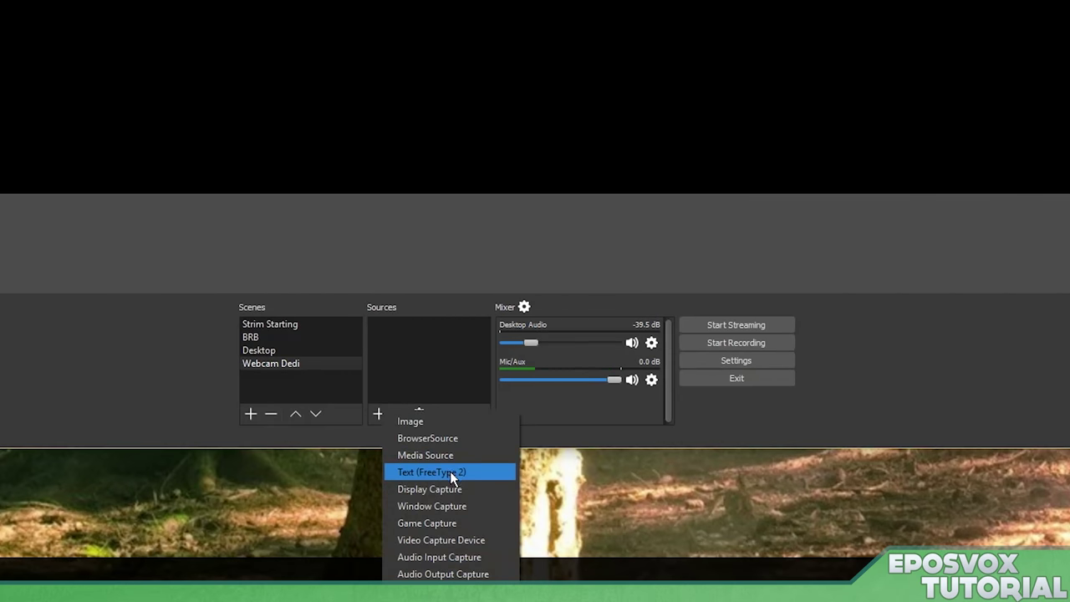
pyautogui.click(470, 536)
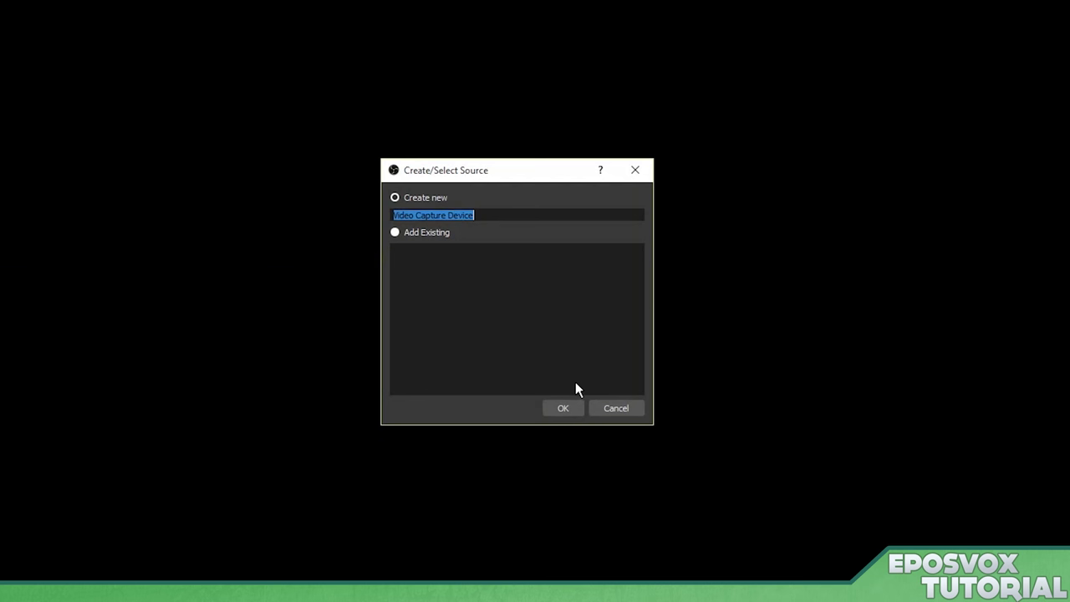
pyautogui.write('Webc')
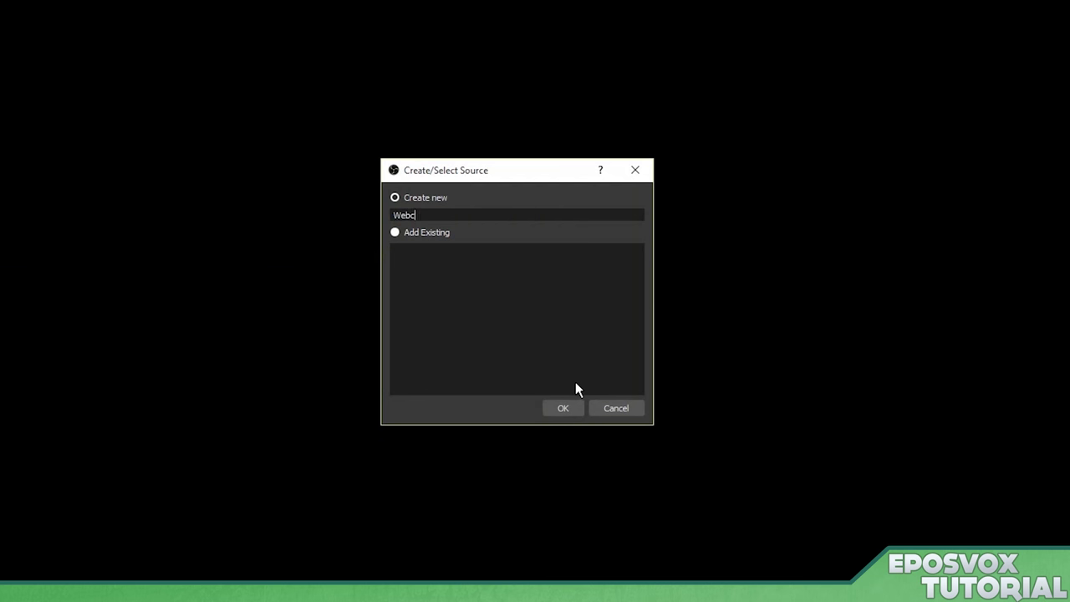
pyautogui.write('am')
pyautogui.press('Return')
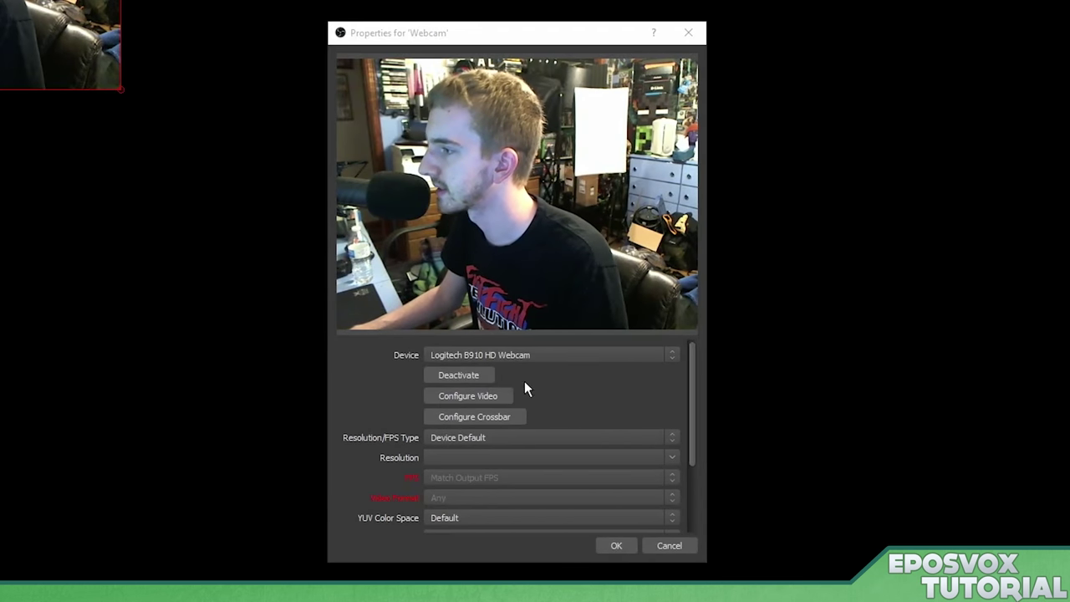
# Keep the Logitech B910, set a custom 1920x1080 resolution, and stretch the feed to the screen
pyautogui.click(527, 352)
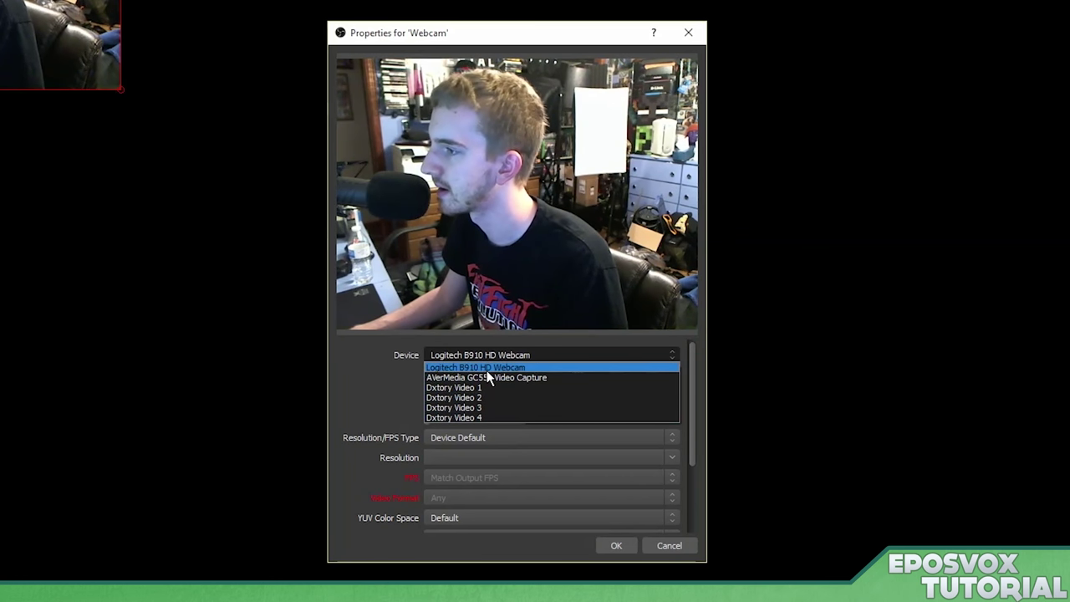
pyautogui.click(486, 370)
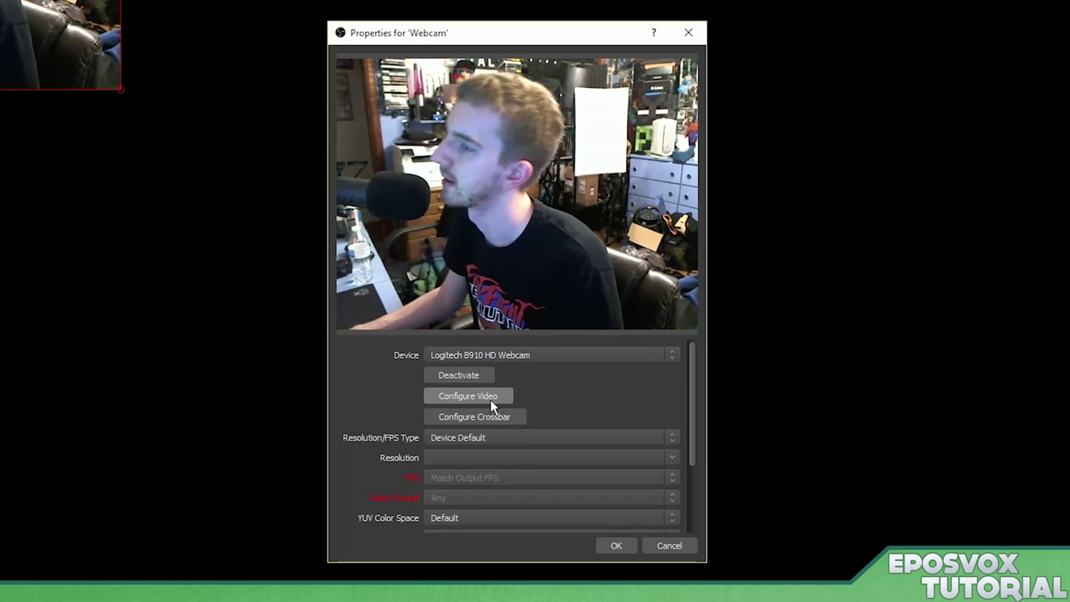
pyautogui.click(671, 441)
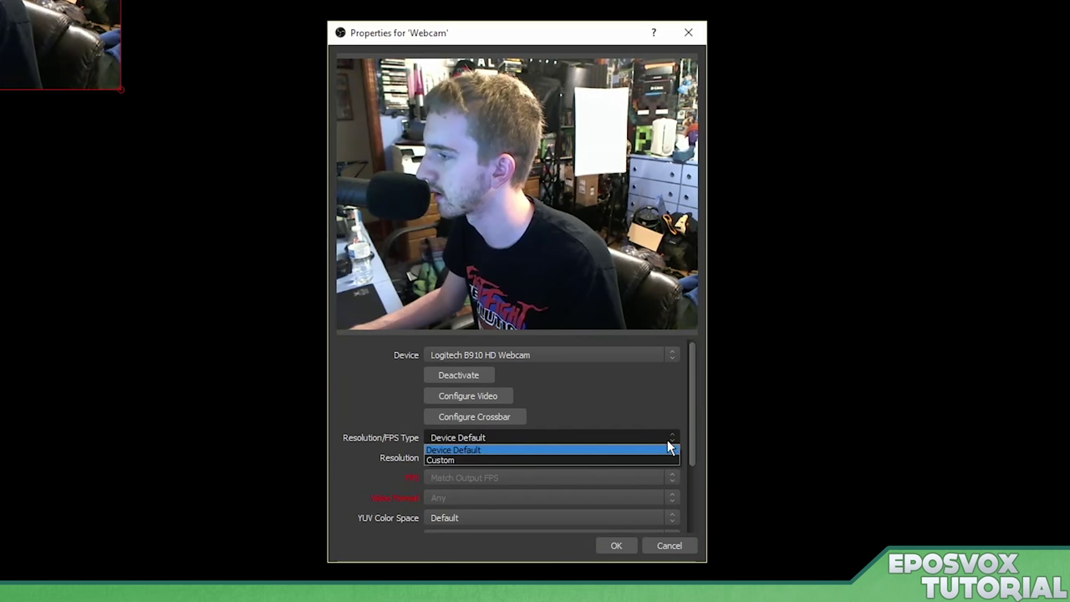
pyautogui.click(467, 460)
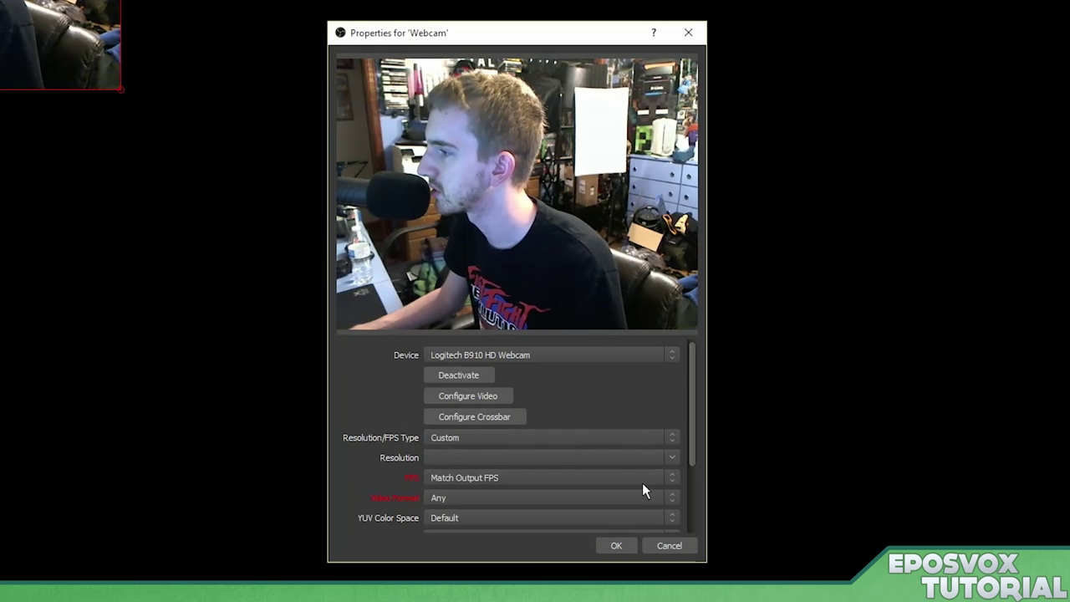
pyautogui.click(672, 457)
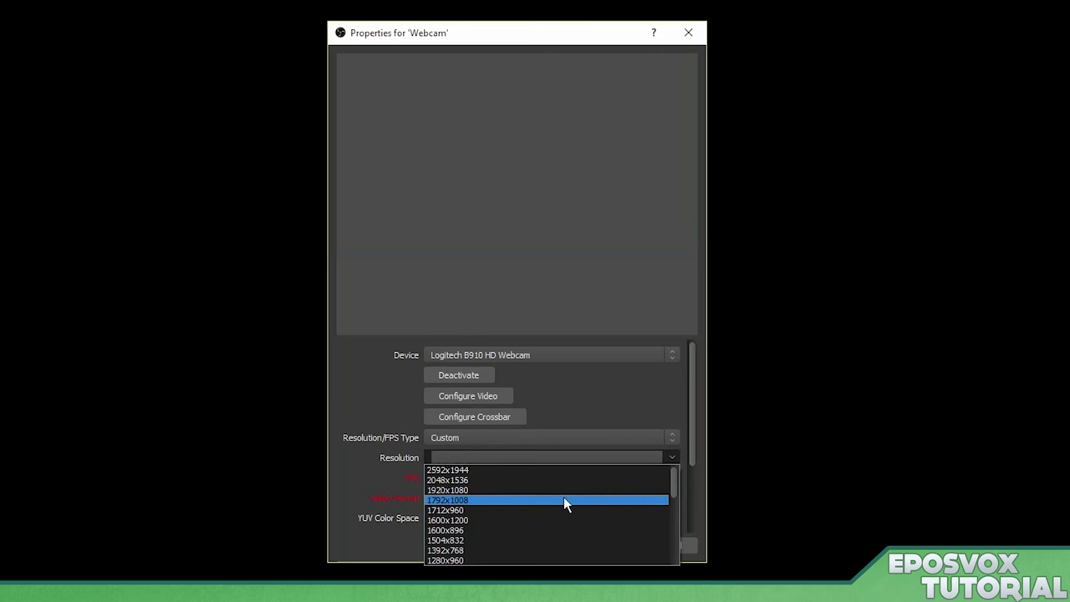
pyautogui.click(543, 490)
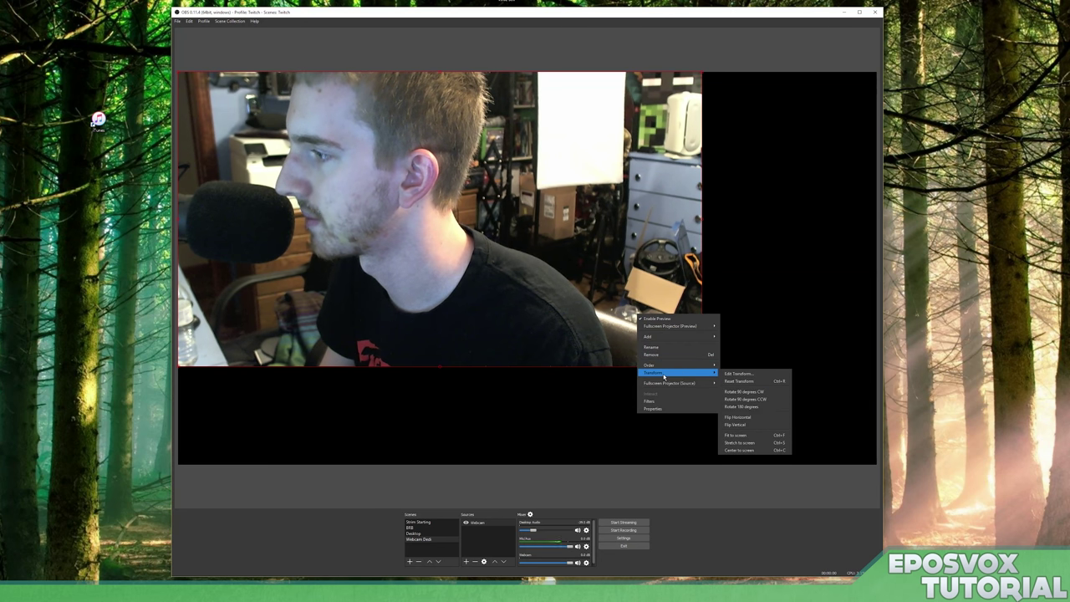
pyautogui.click(741, 437)
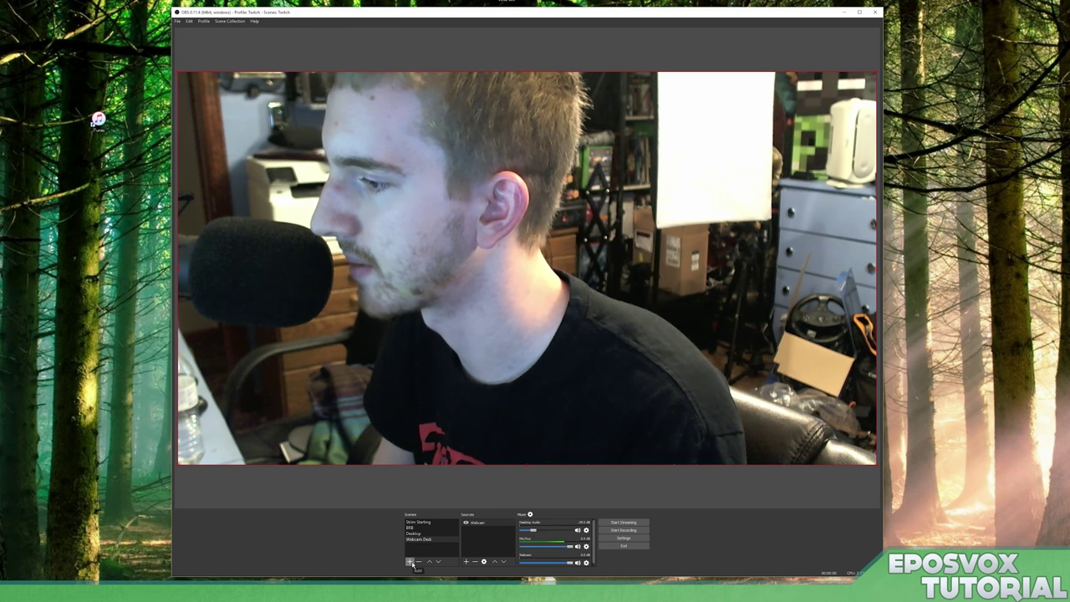
# Create a 'Desktop w Facecam' scene, then remove it again
pyautogui.click(410, 562)
pyautogui.write('Cesktop w Face')
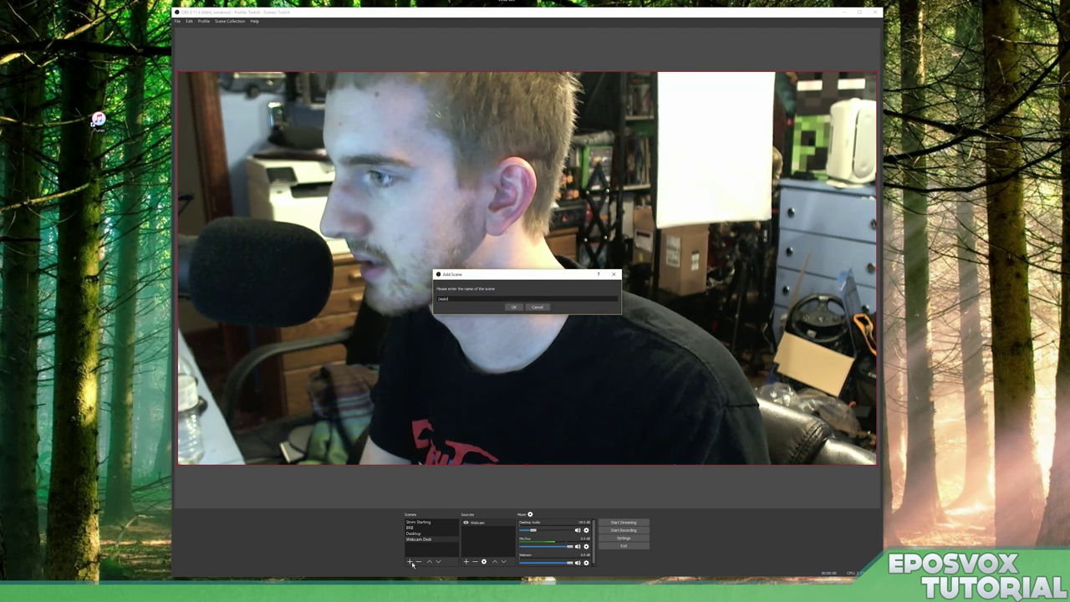
pyautogui.write('cam')
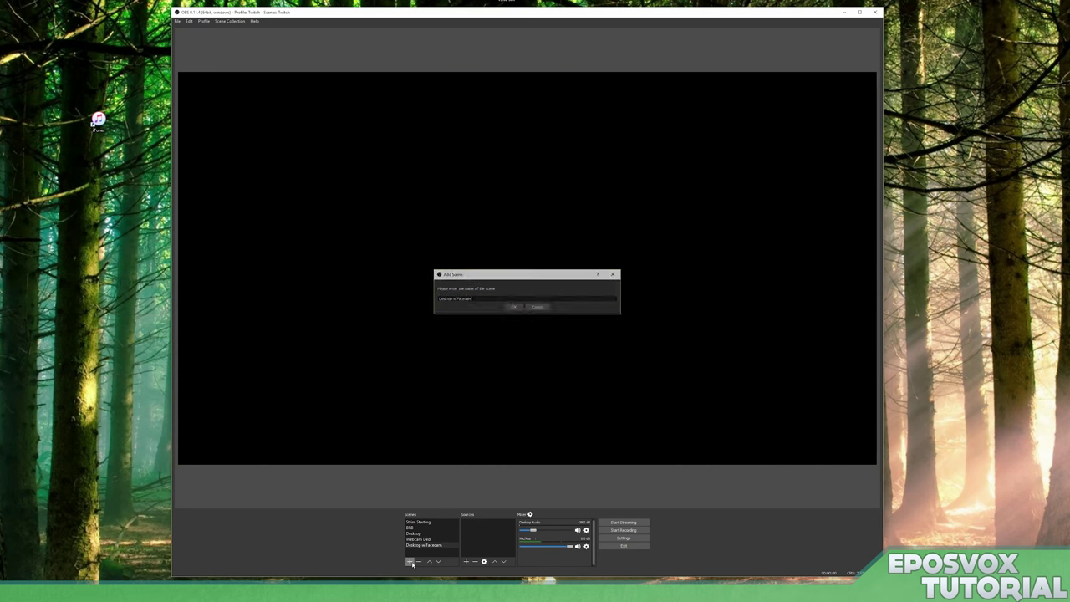
pyautogui.press('Return')
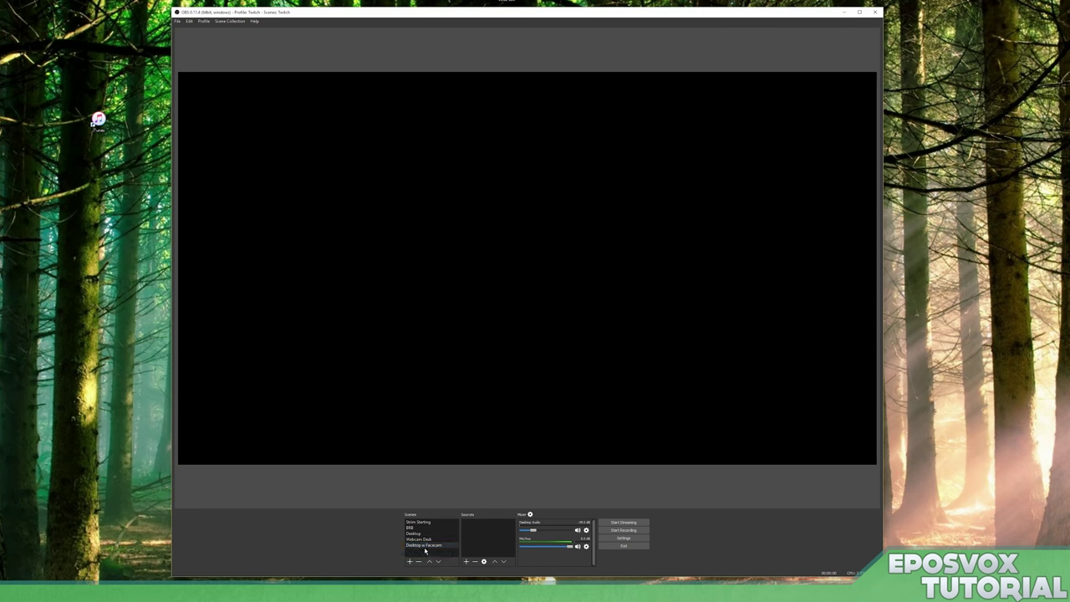
pyautogui.click(419, 561)
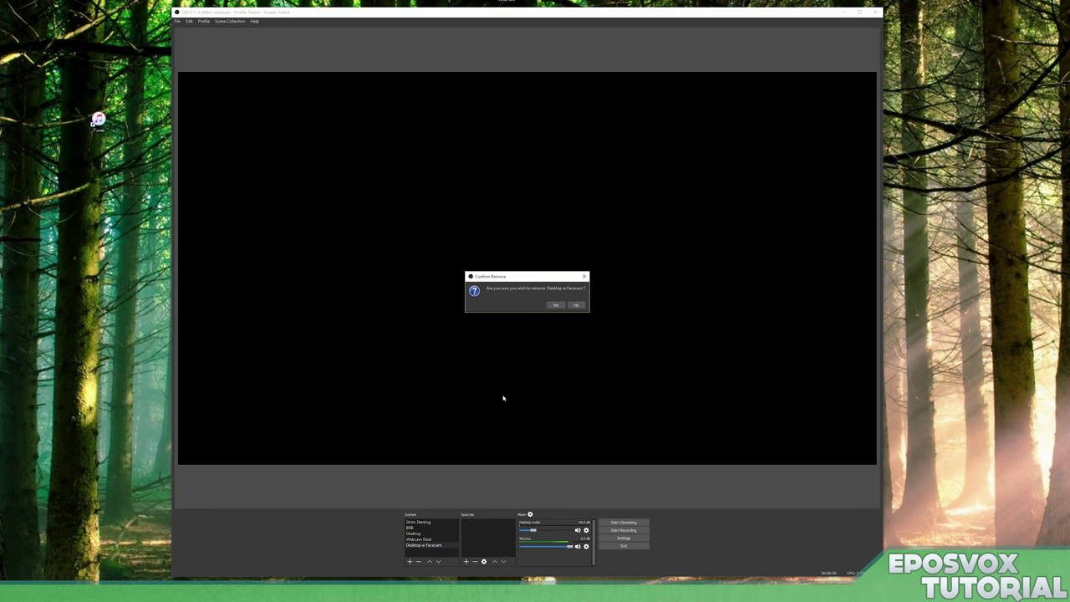
pyautogui.click(553, 304)
# Create a 'Game Facecam' scene and add the existing Webcam source to it
pyautogui.click(410, 562)
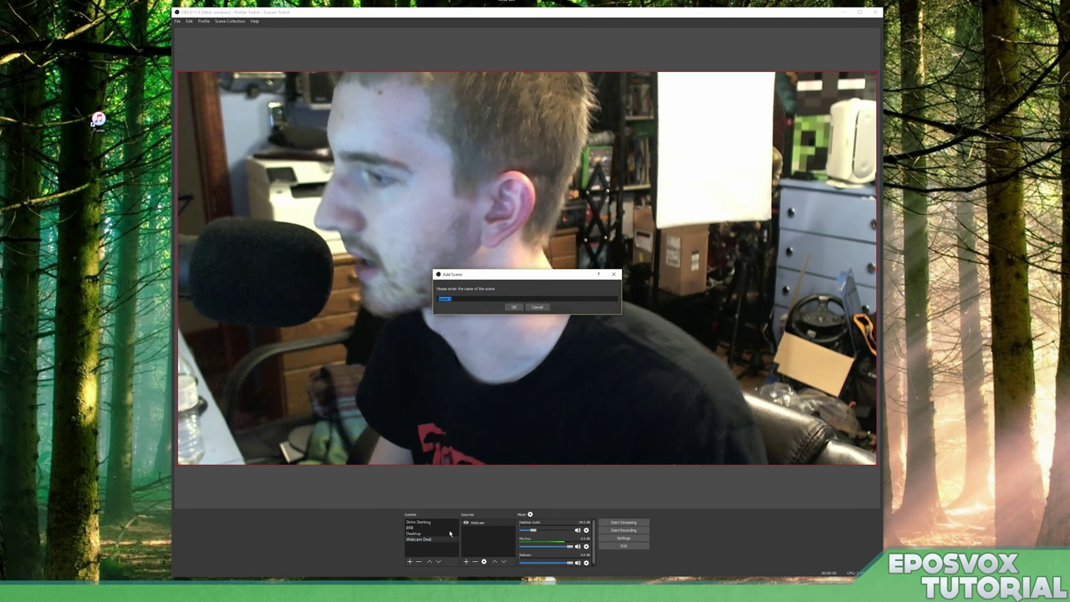
pyautogui.write('Damer')
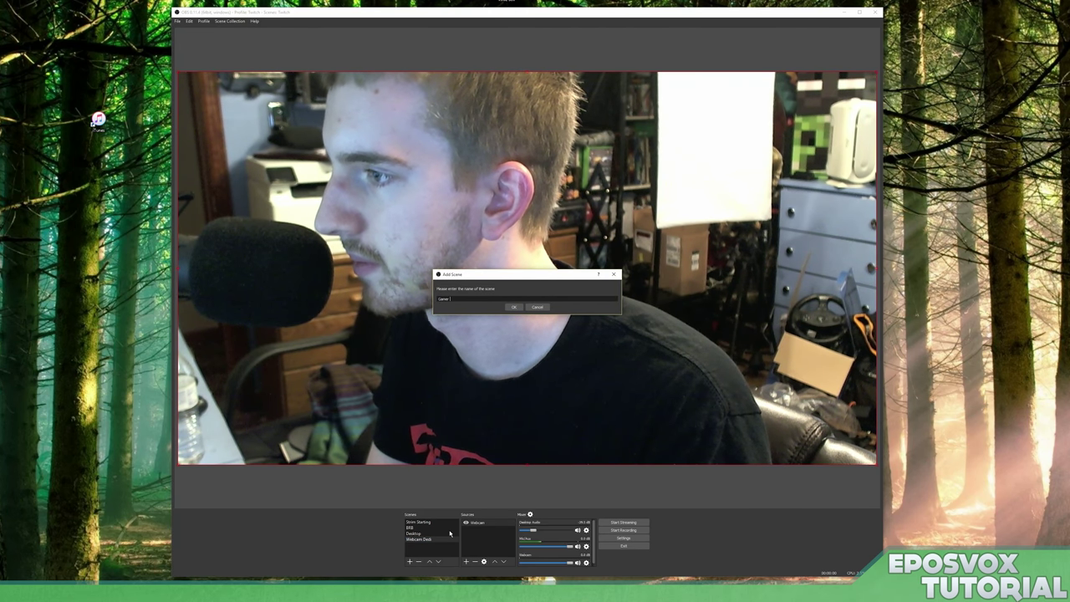
pyautogui.write('acecam')
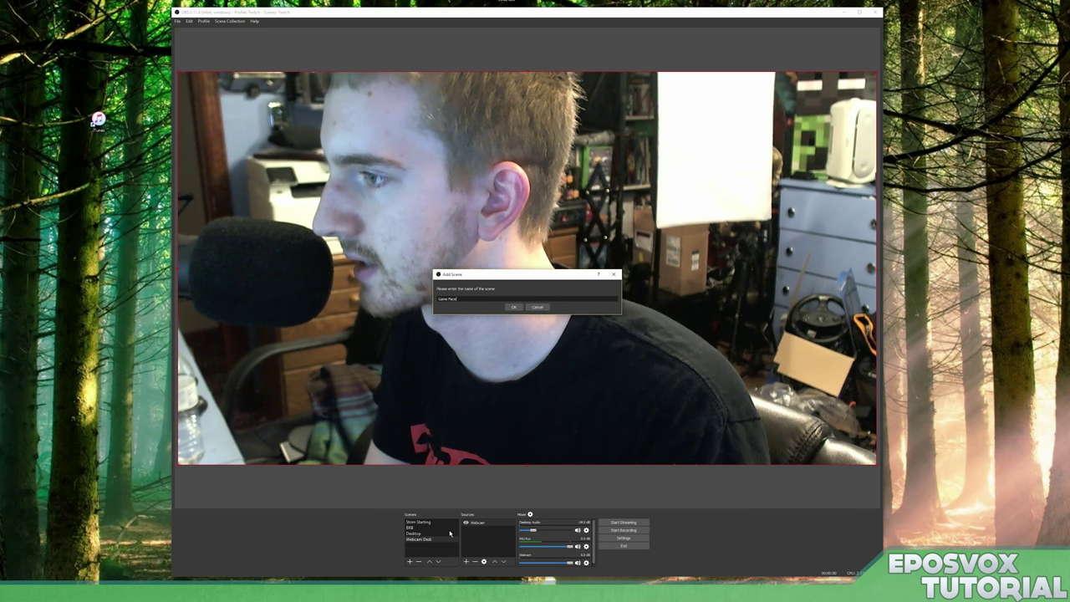
pyautogui.press('Return')
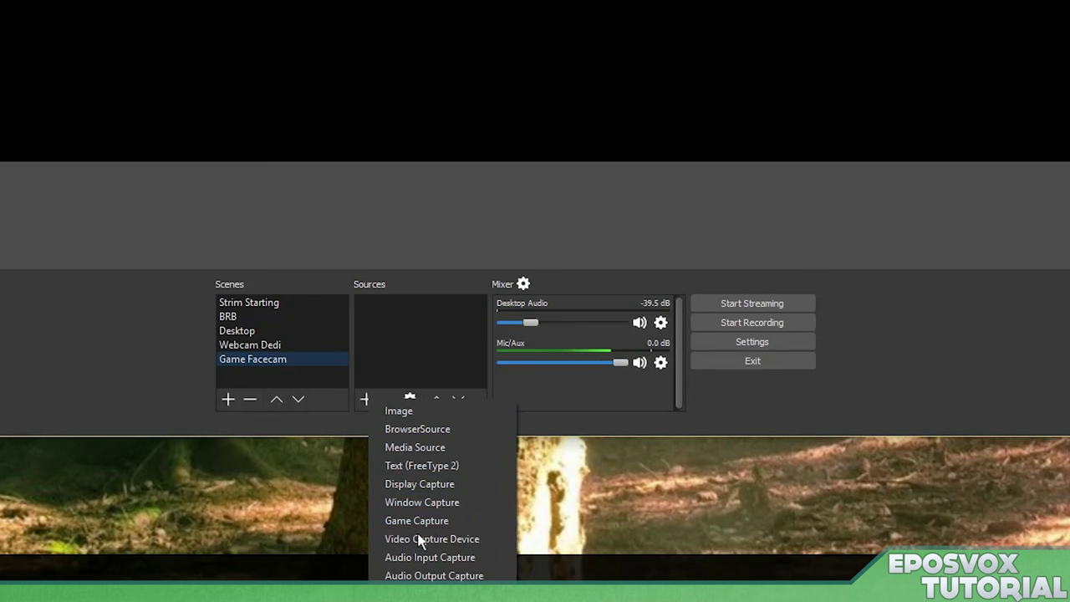
pyautogui.click(508, 553)
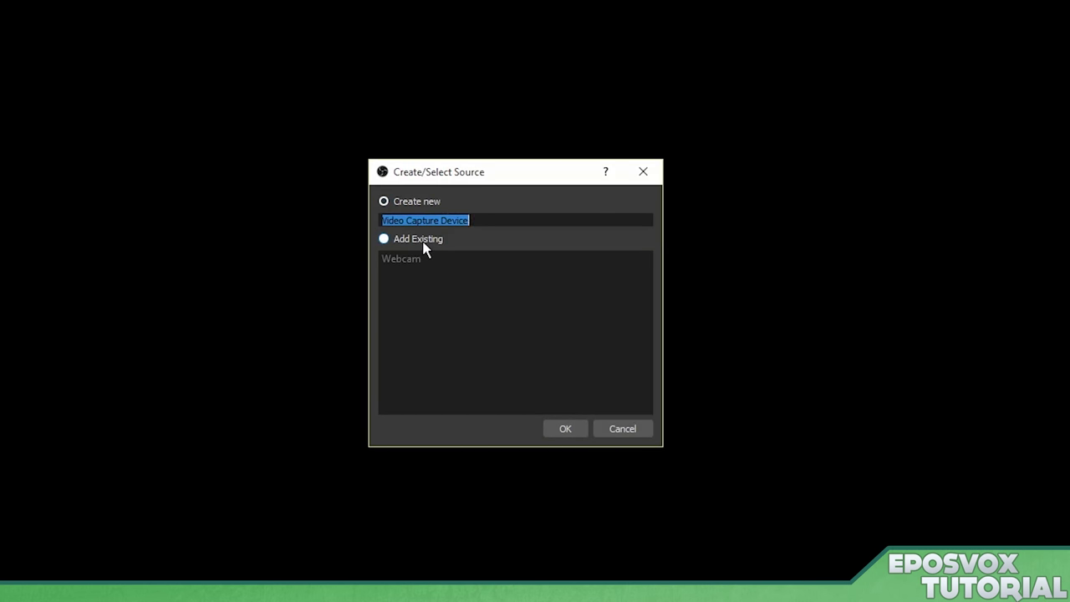
pyautogui.click(424, 242)
pyautogui.click(412, 266)
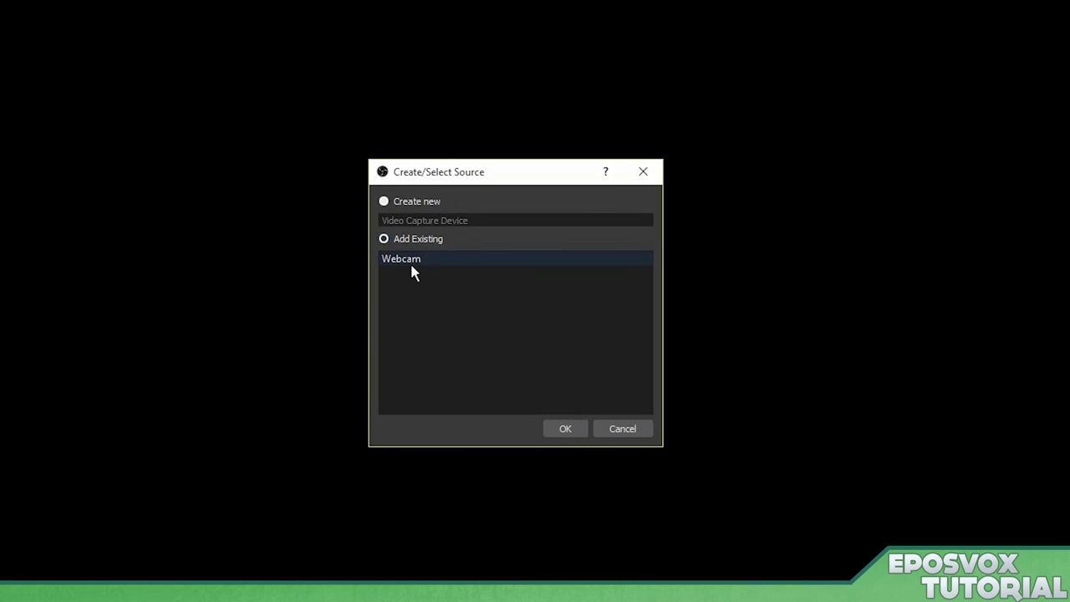
pyautogui.click(576, 430)
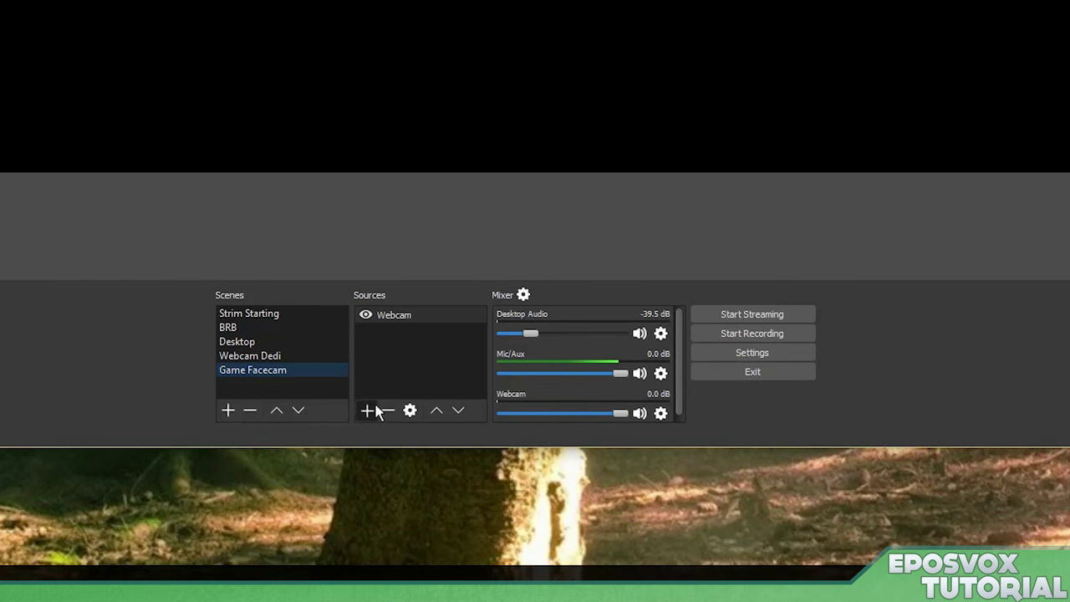
# Add a default-named Game Capture source, keeping 'Capture any fullscreen application' mode after checking the window list
pyautogui.click(368, 411)
pyautogui.click(410, 524)
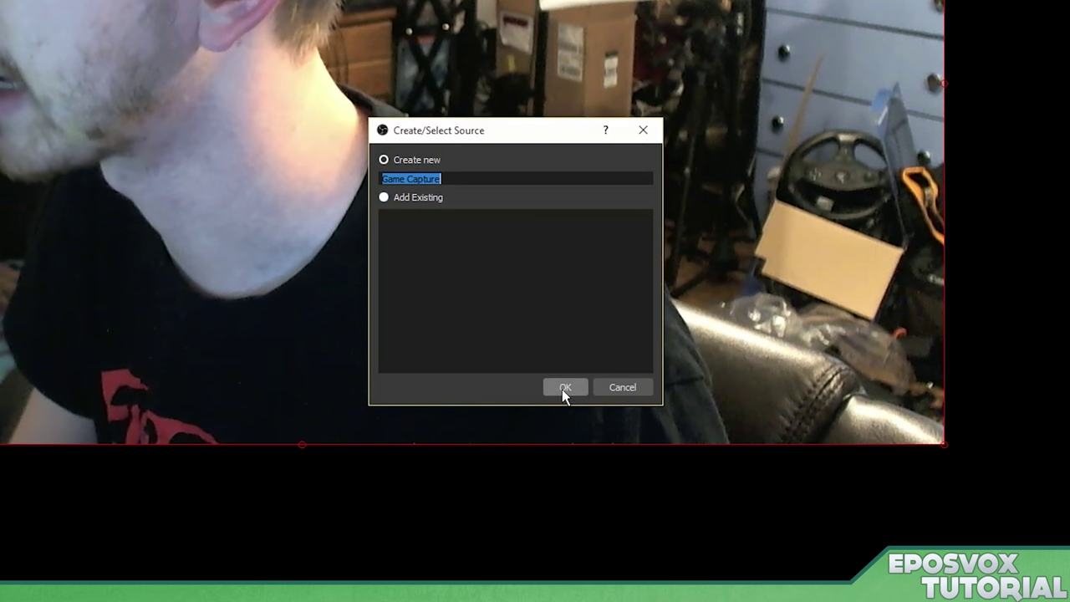
pyautogui.click(565, 388)
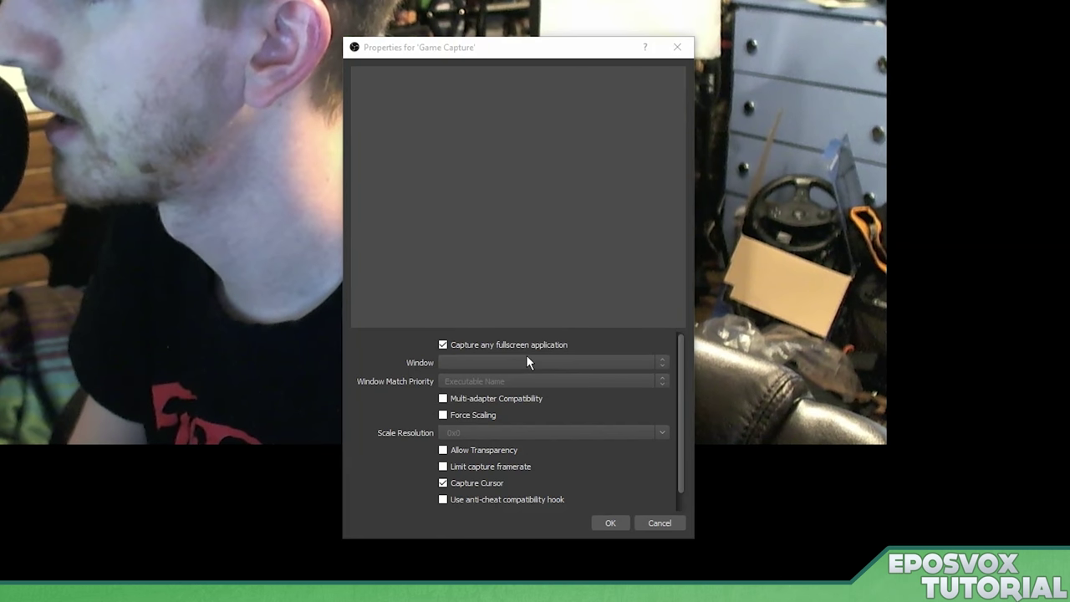
pyautogui.click(504, 346)
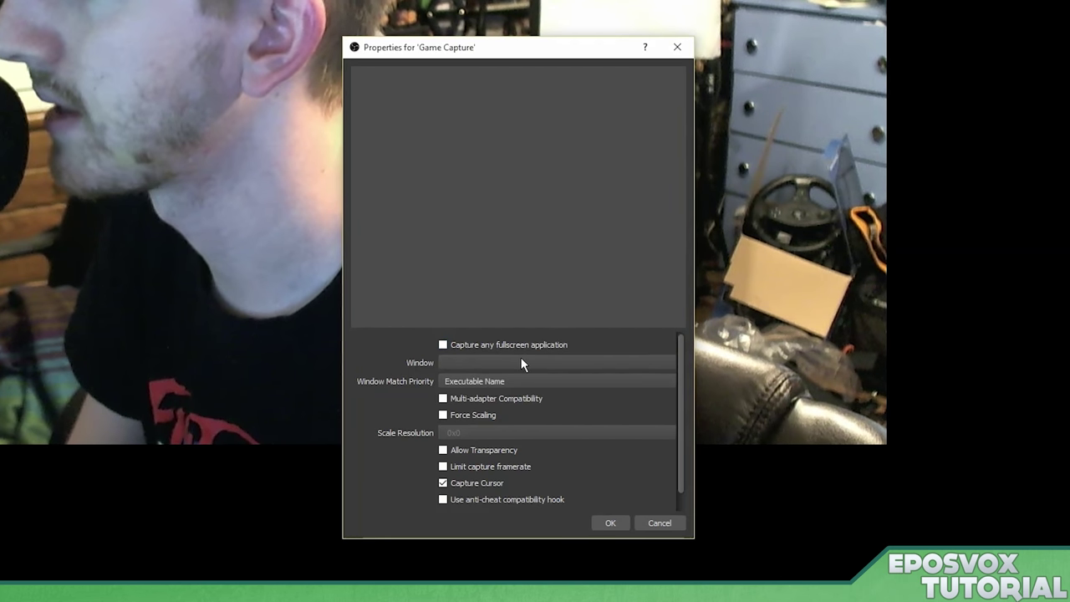
pyautogui.click(498, 361)
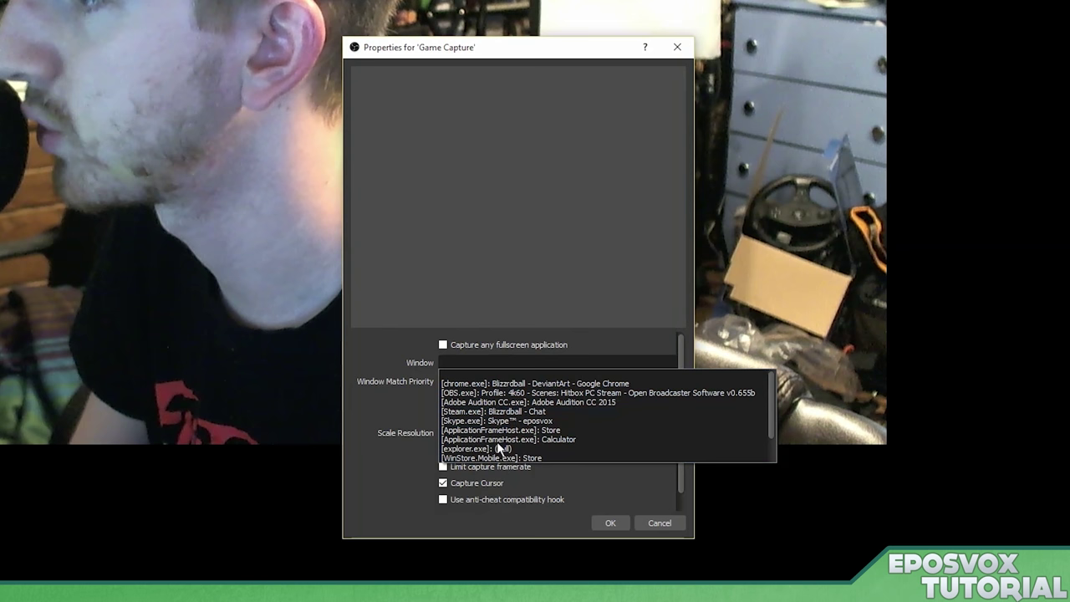
pyautogui.click(502, 389)
pyautogui.click(500, 349)
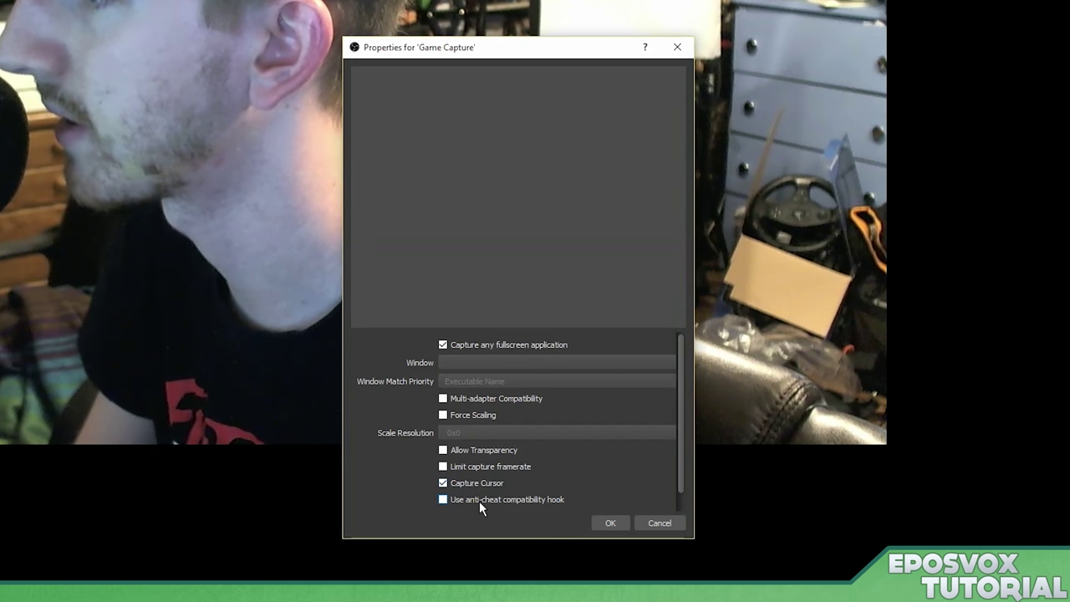
pyautogui.click(609, 521)
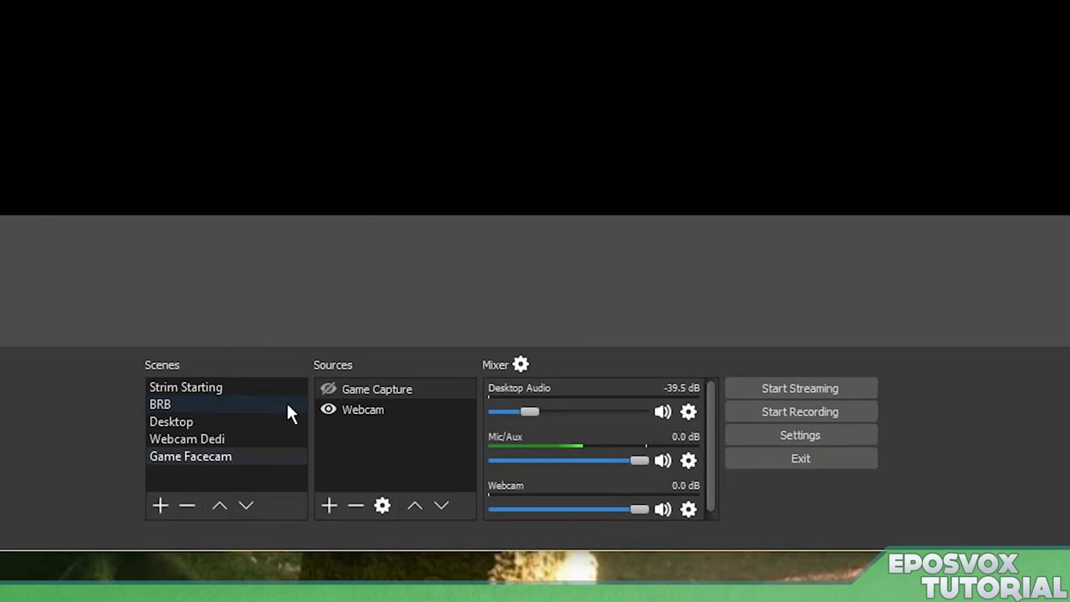
# Reuse the existing Desktop1 display capture as a new source in Game Facecam
pyautogui.click(371, 389)
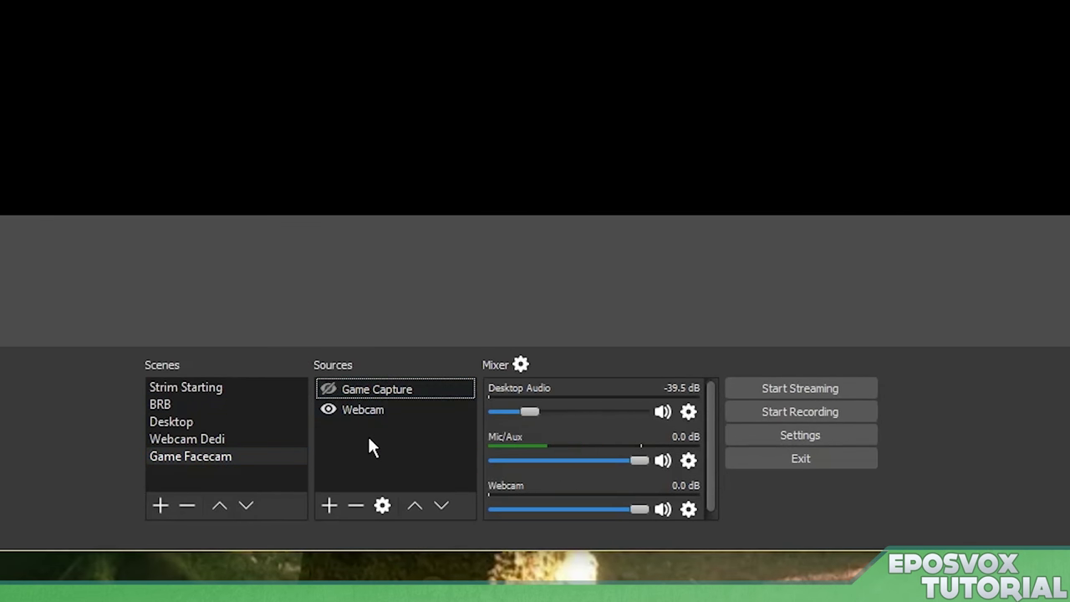
pyautogui.click(339, 499)
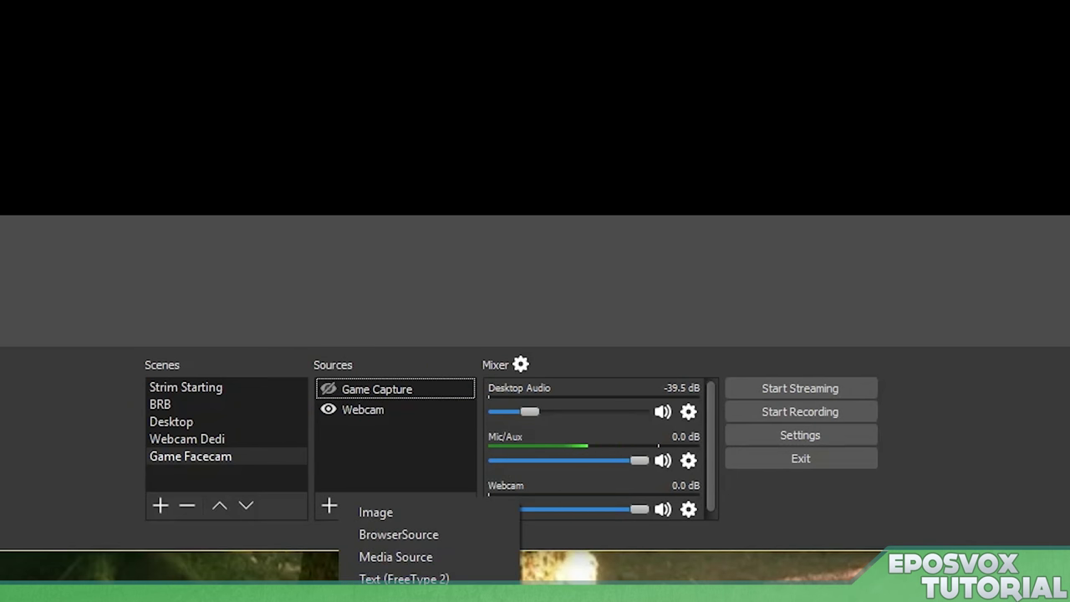
pyautogui.click(406, 328)
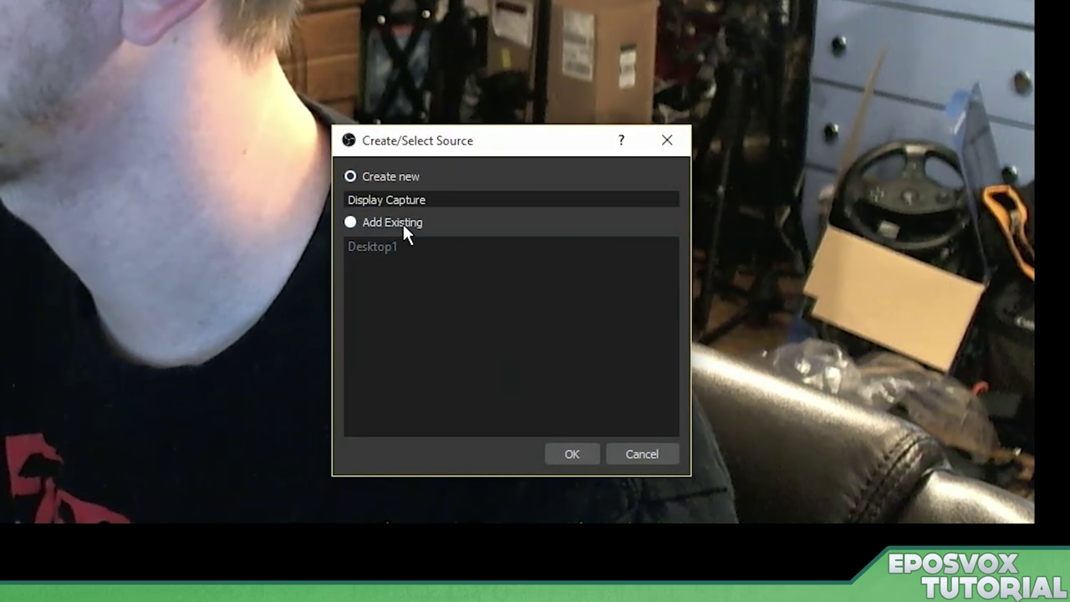
pyautogui.click(403, 224)
pyautogui.click(397, 242)
pyautogui.click(594, 461)
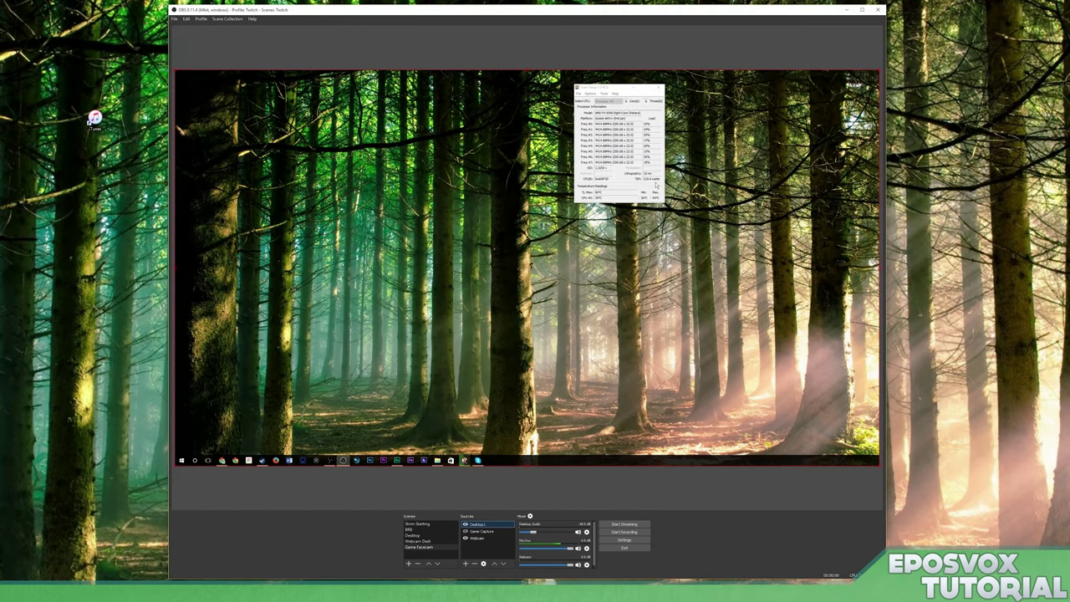
# Bring Webcam to the top of the sources and shrink it into the top-right corner beside Core Temp
pyautogui.click(480, 539)
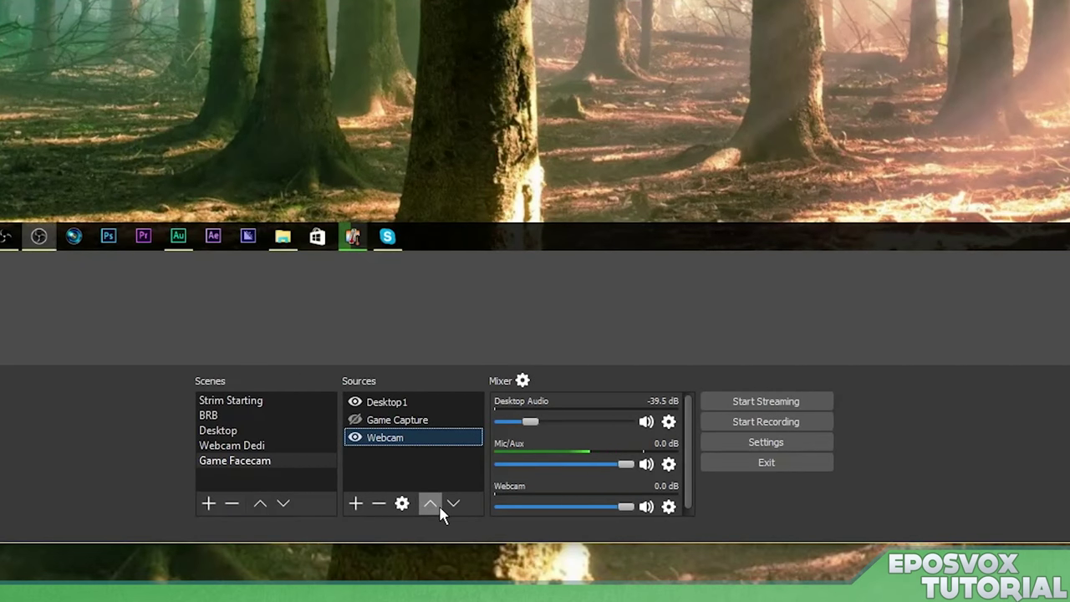
pyautogui.click(431, 505)
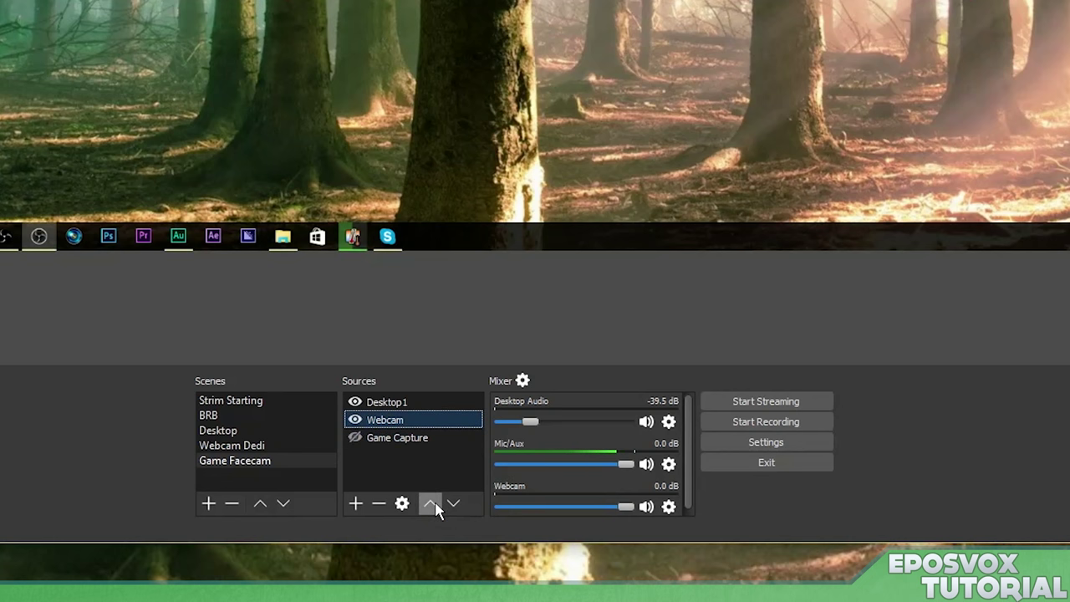
pyautogui.click(434, 507)
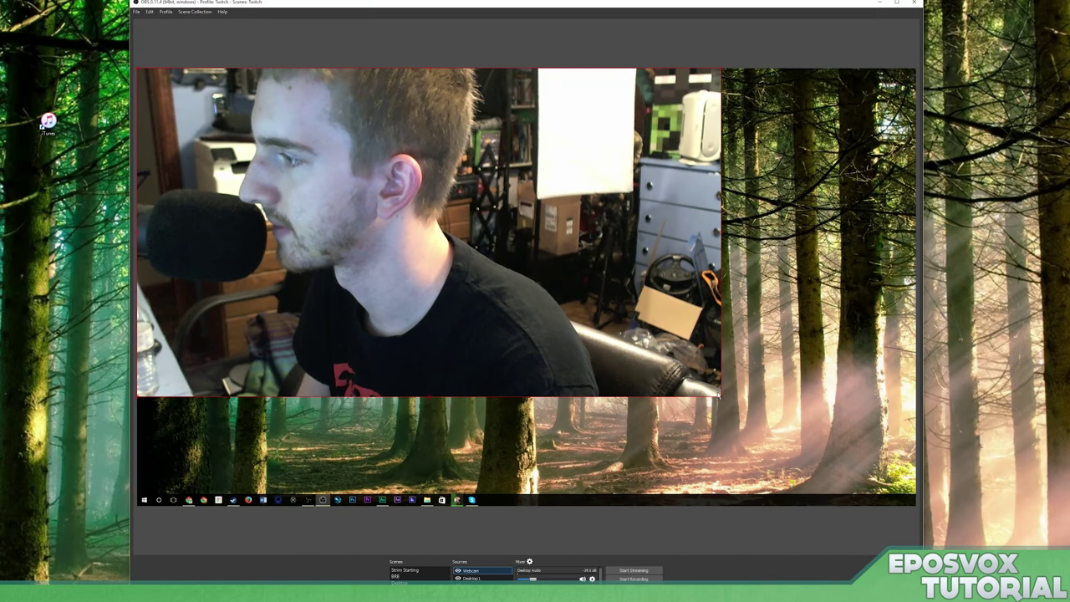
pyautogui.moveTo(723, 399); pyautogui.dragTo(440, 239)
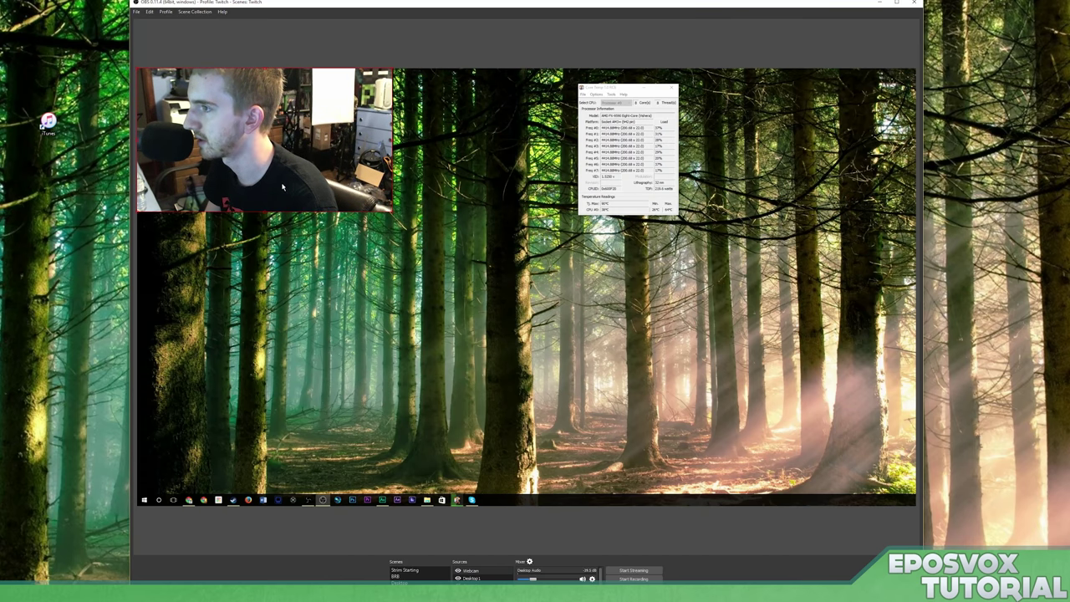
pyautogui.moveTo(289, 187); pyautogui.dragTo(913, 187)
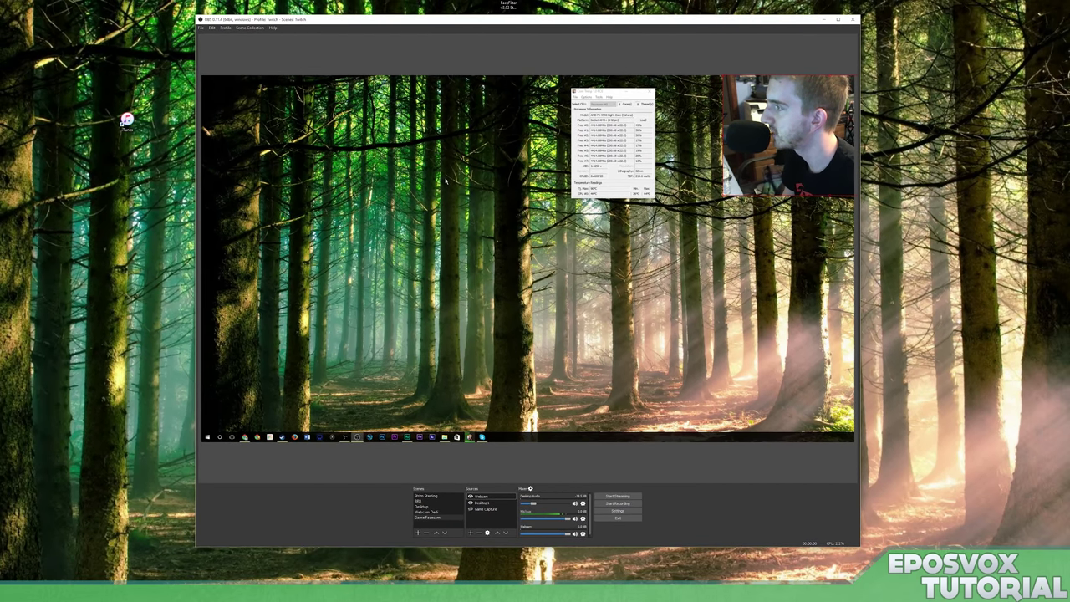
# Bring up the Sources add menu, after a brief detour to File Explorer
pyautogui.click(470, 533)
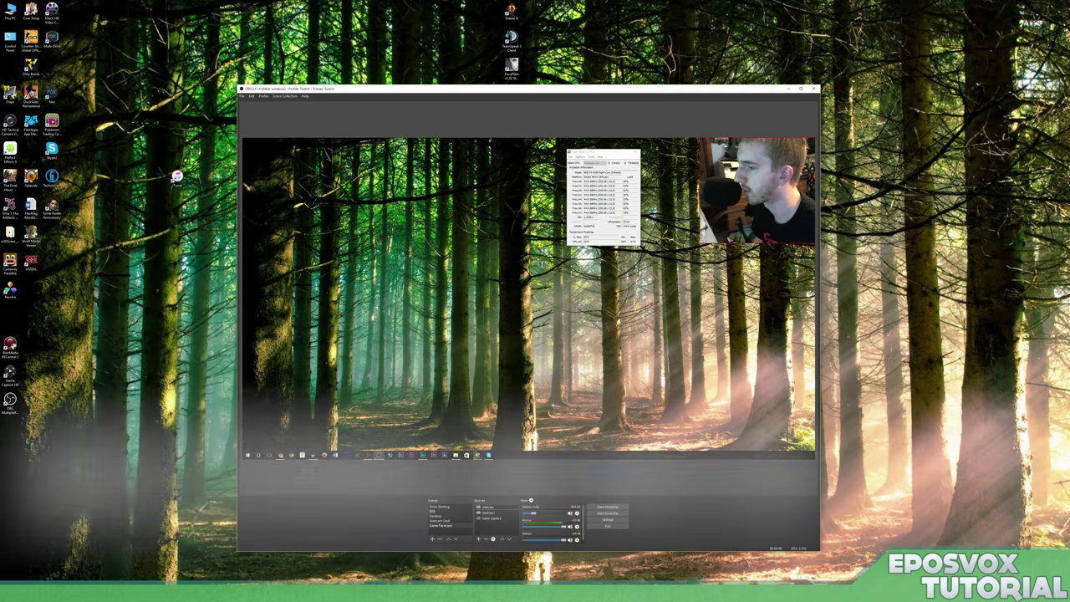
pyautogui.press('super+e')
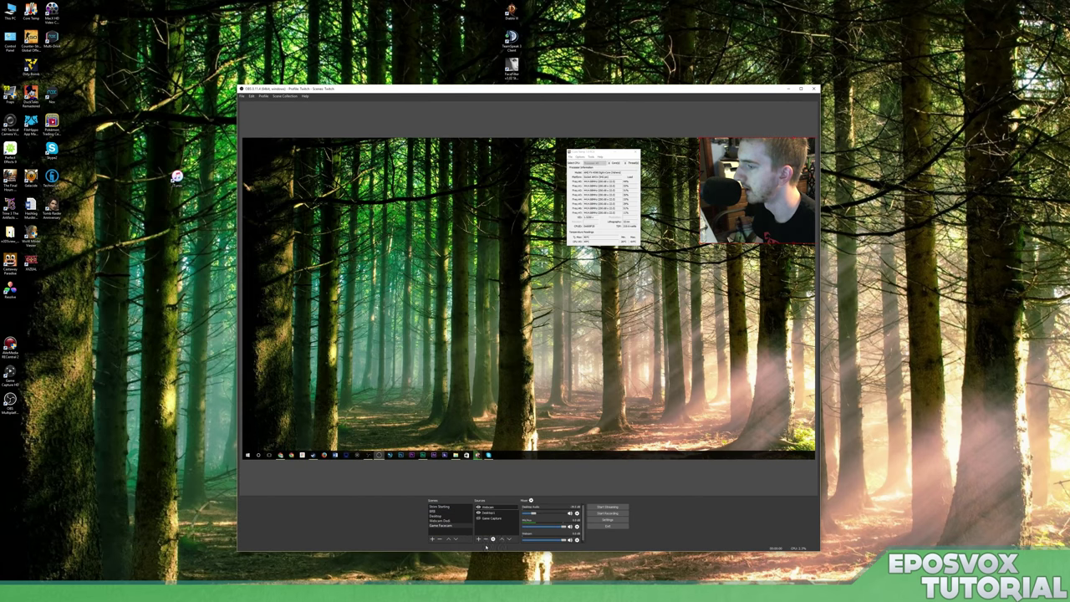
pyautogui.click(479, 540)
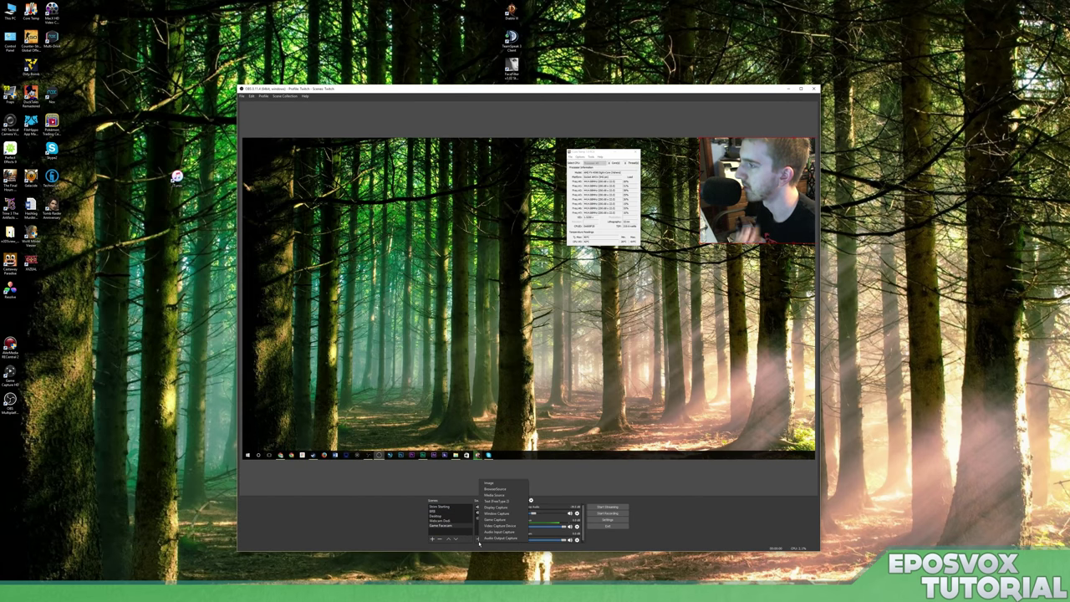
# Create image source 'Overlay' using Webcam Overlay Tech.png from Dropbox > StreamFiles
pyautogui.click(495, 488)
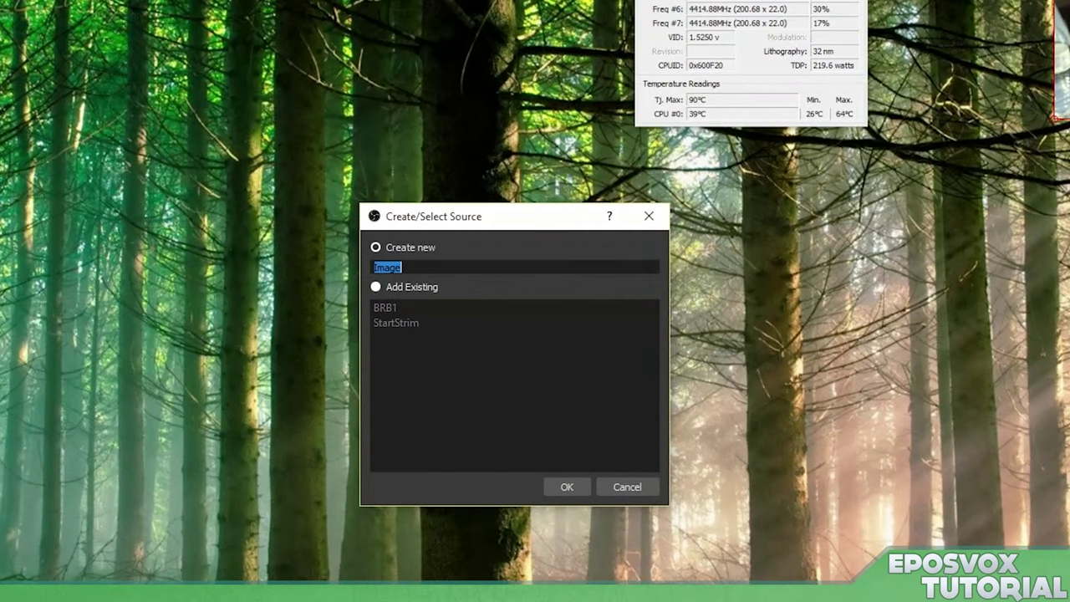
pyautogui.write('Overlay')
pyautogui.press('Return')
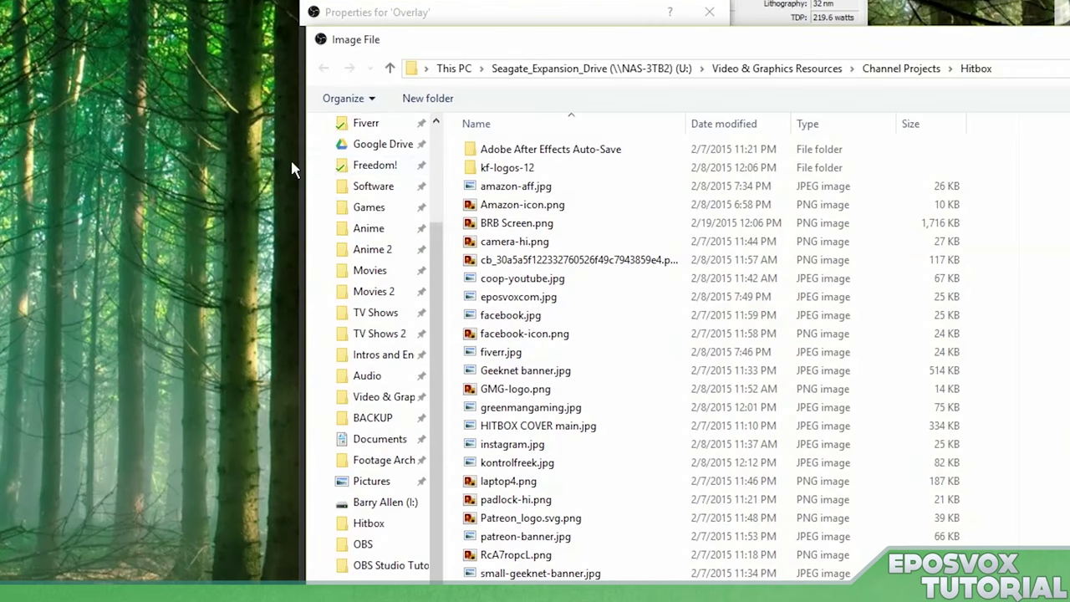
pyautogui.scroll(-4, 368, 334)
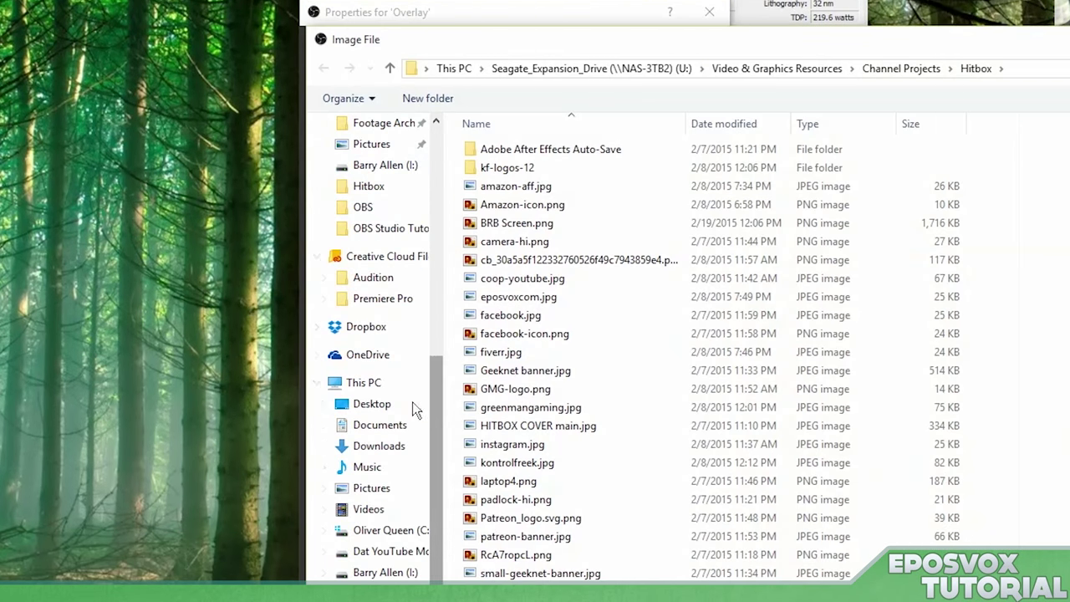
pyautogui.click(365, 326)
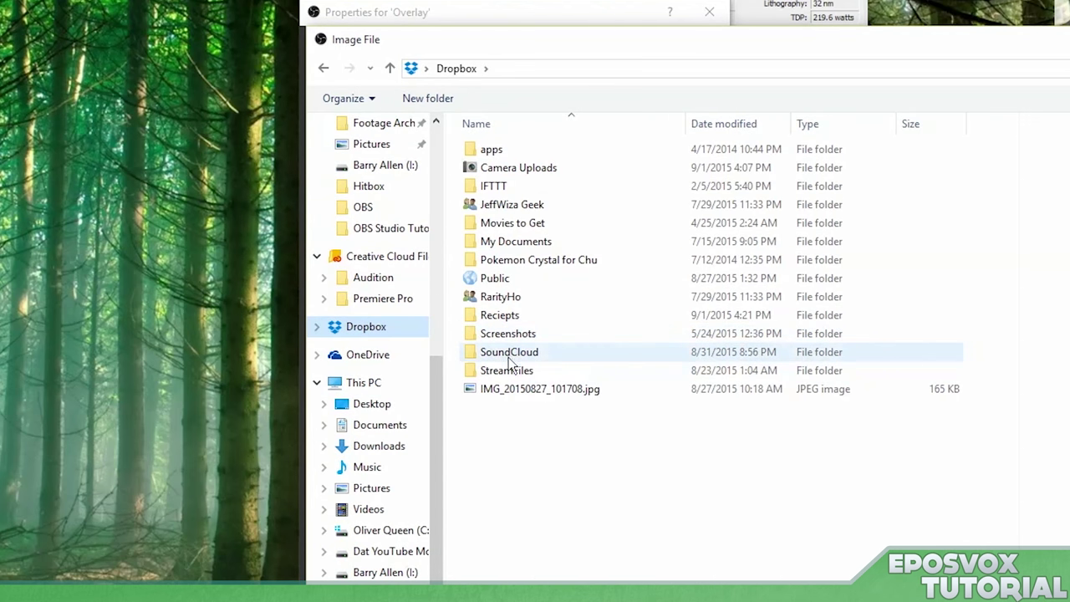
pyautogui.doubleClick(506, 372)
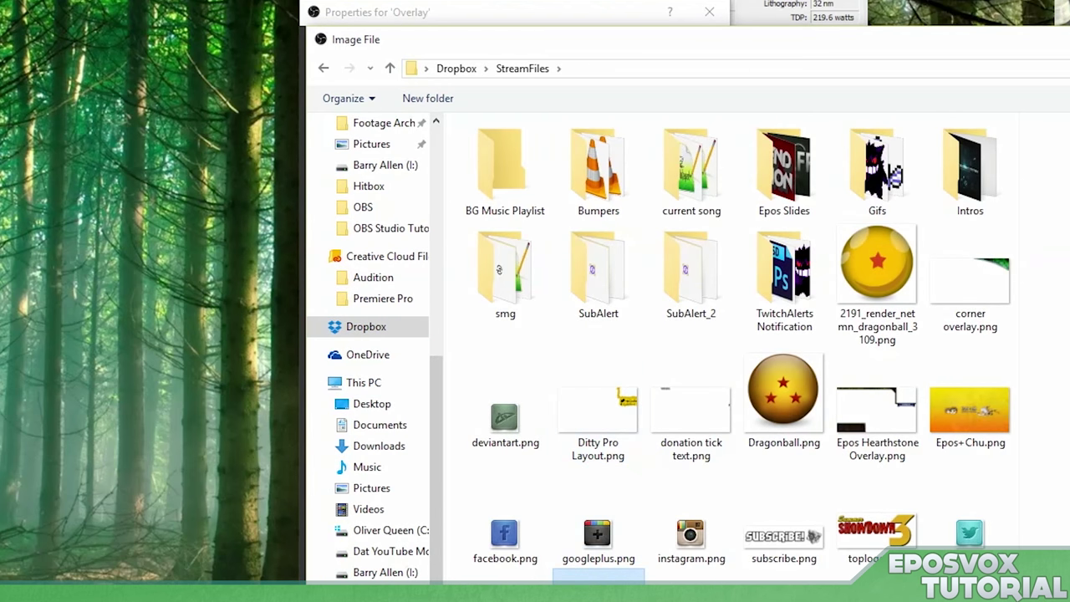
pyautogui.doubleClick(620, 578)
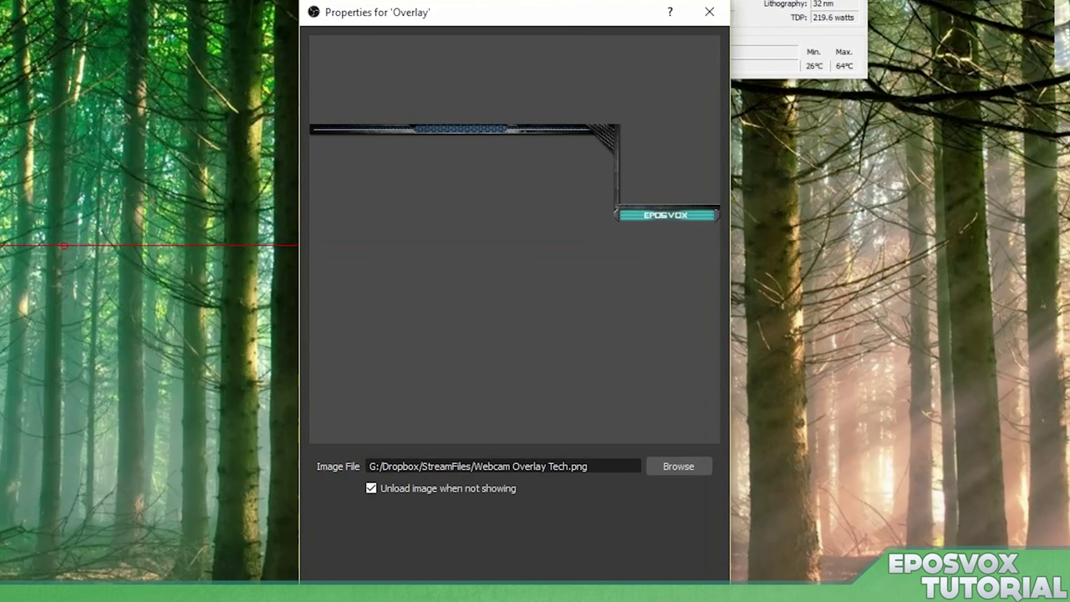
pyautogui.press('Return')
pyautogui.rightClick(452, 17)
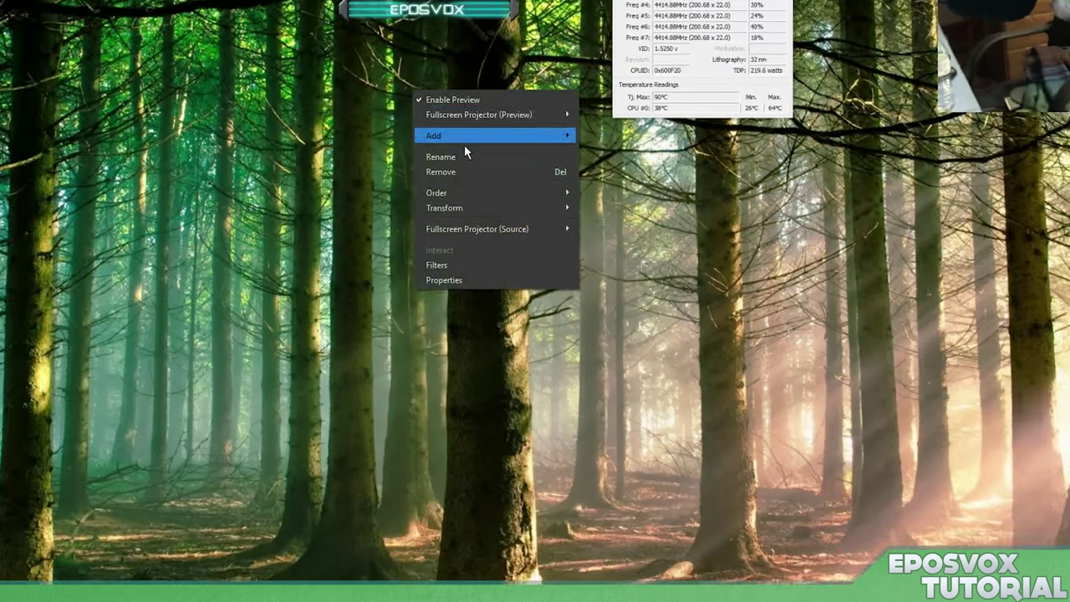
pyautogui.rightClick(424, 100)
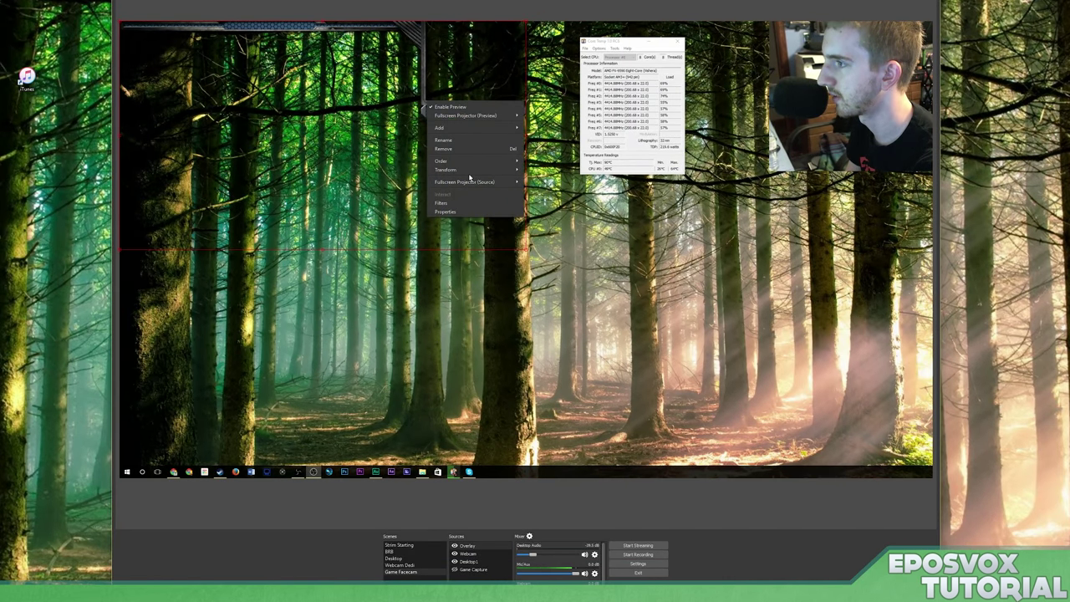
# Fit the Overlay image to the screen and drag the Webcam into its frame above the EPOSVOX banner
pyautogui.moveTo(472, 170)
pyautogui.click(557, 242)
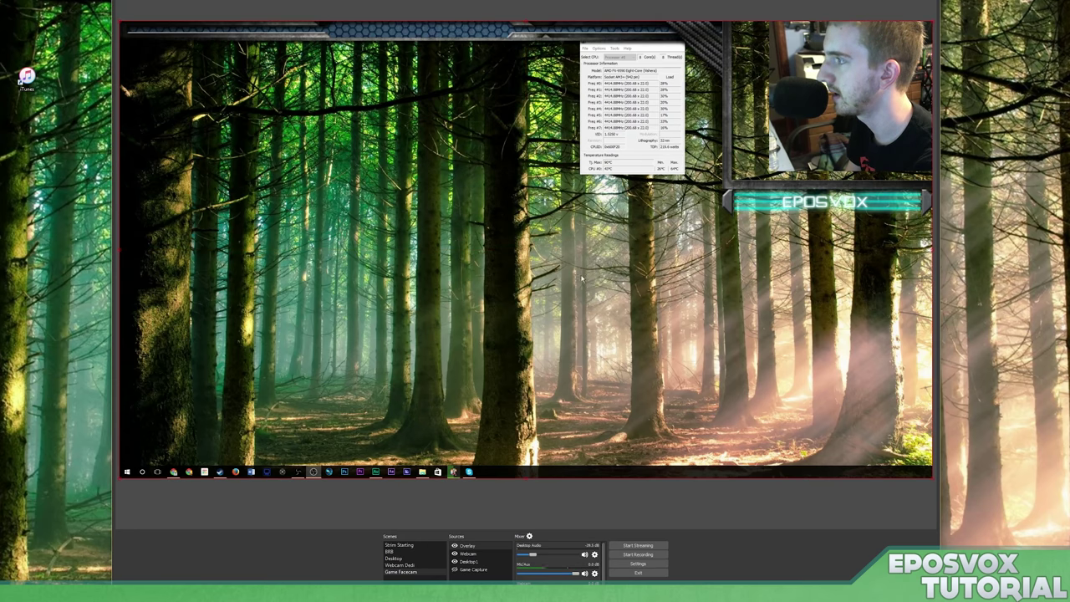
pyautogui.click(469, 554)
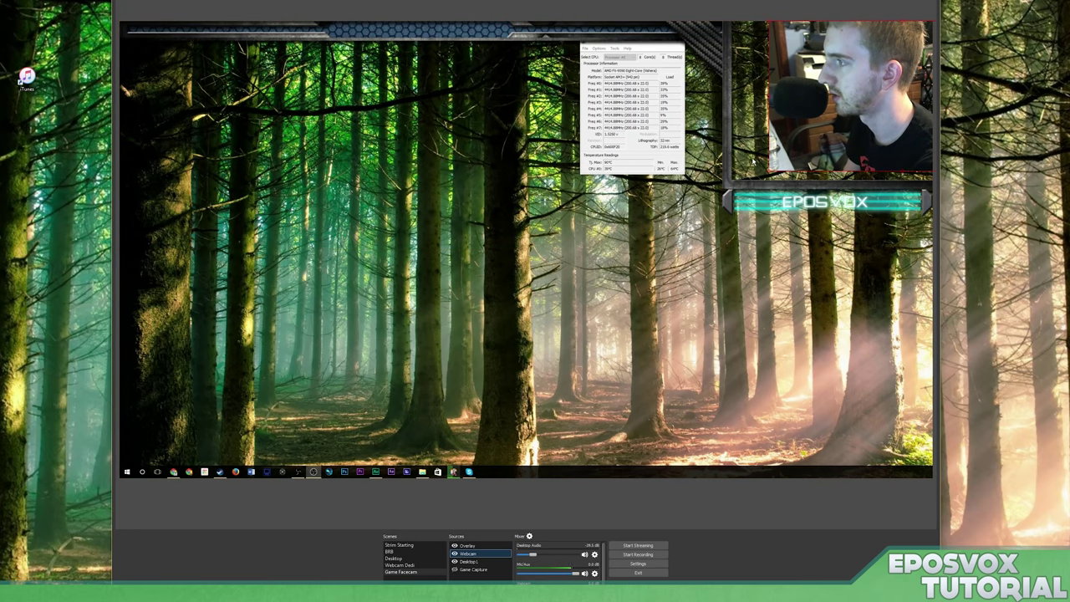
pyautogui.moveTo(774, 158); pyautogui.dragTo(730, 182)
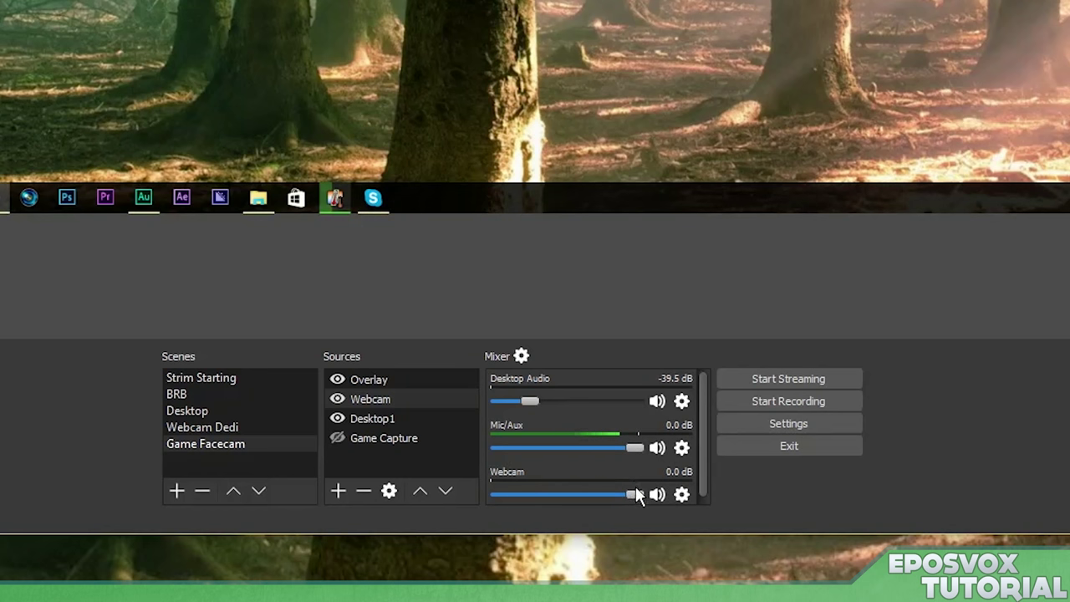
# Drag the Webcam mixer fader down to -inf dB, then switch to Webcam Dedi and back to Game Facecam
pyautogui.moveTo(635, 492); pyautogui.dragTo(369, 487)
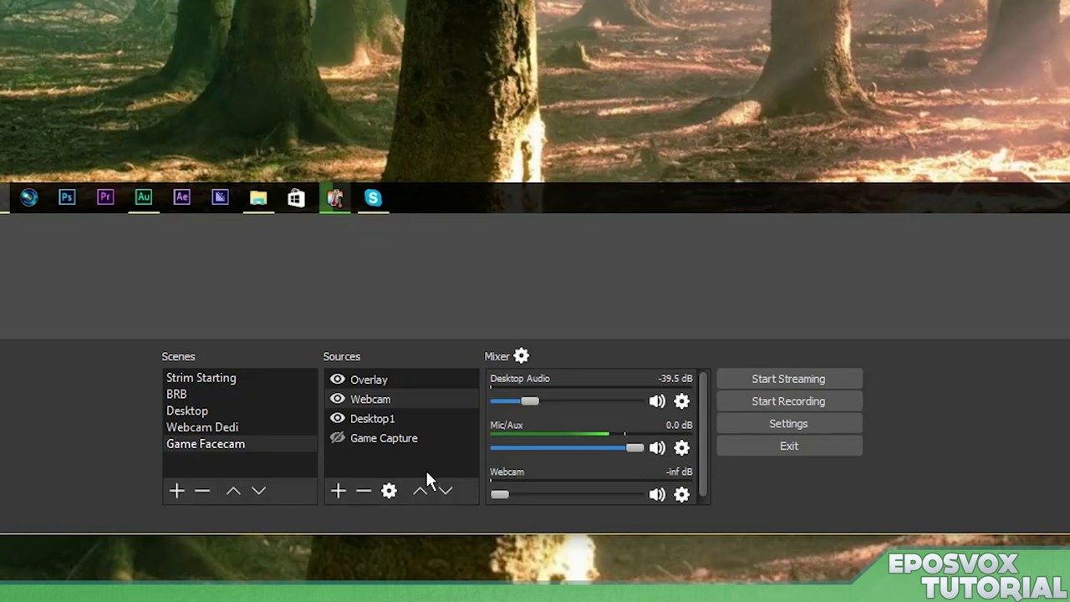
pyautogui.click(213, 425)
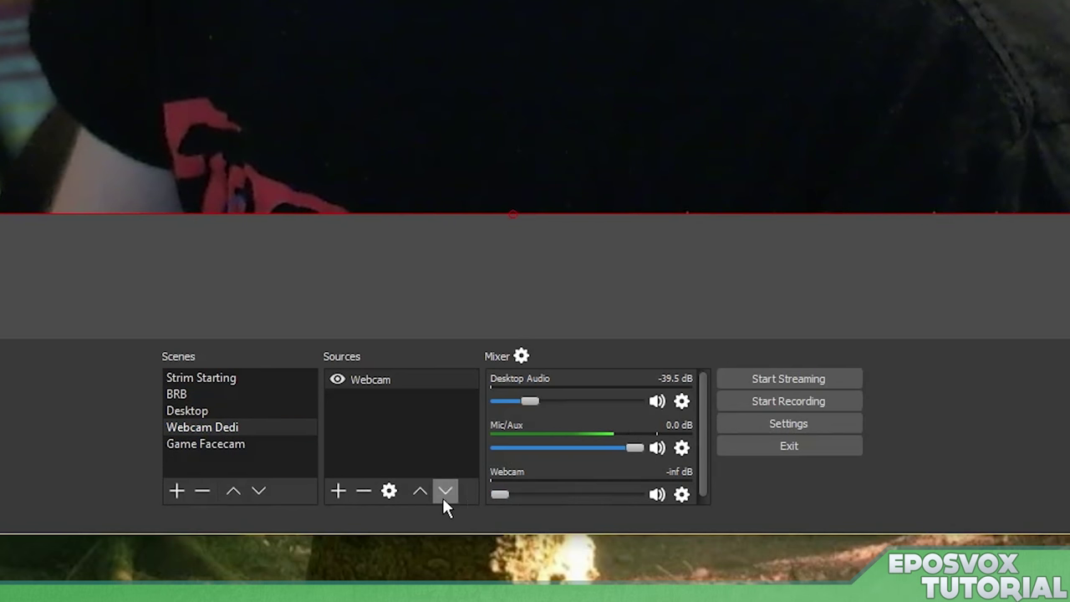
pyautogui.click(214, 448)
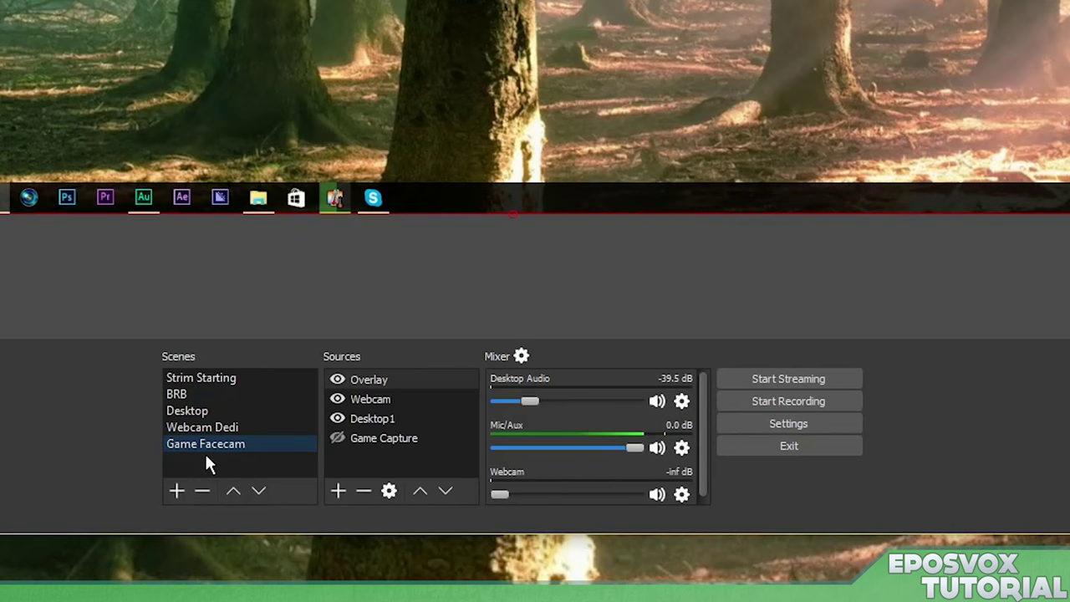
pyautogui.click(177, 491)
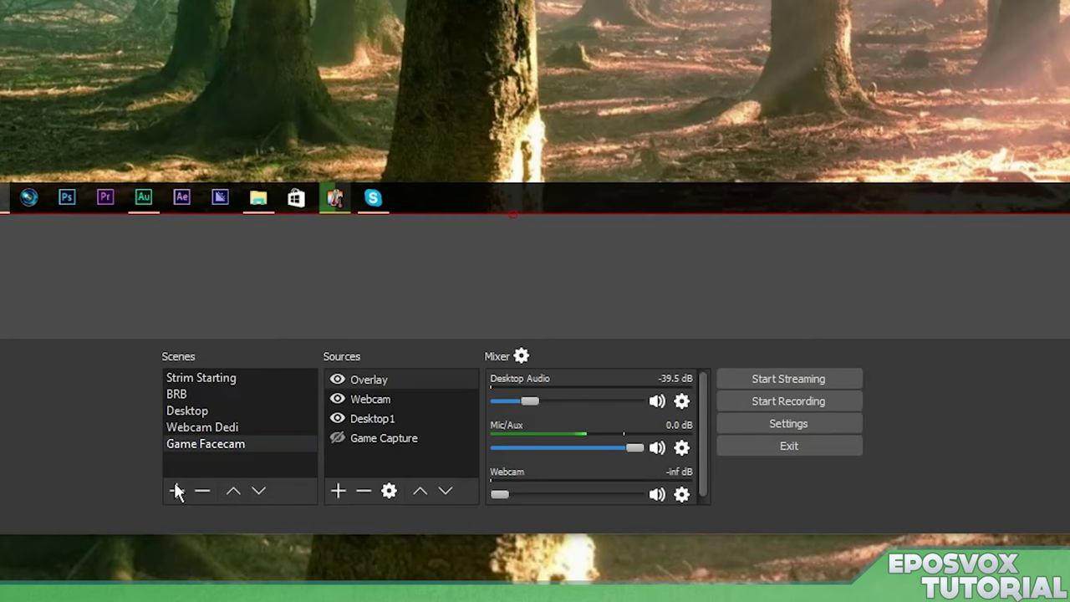
# Name the new scene 'LGX' and add a video capture device source named 'AVLGX'
pyautogui.write('LGX')
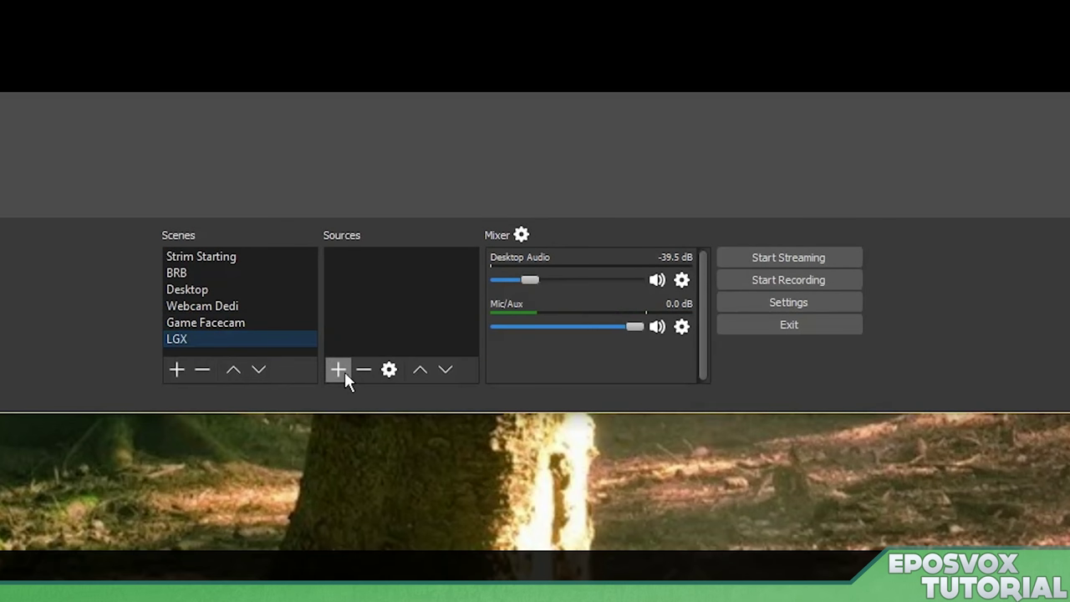
pyautogui.click(338, 370)
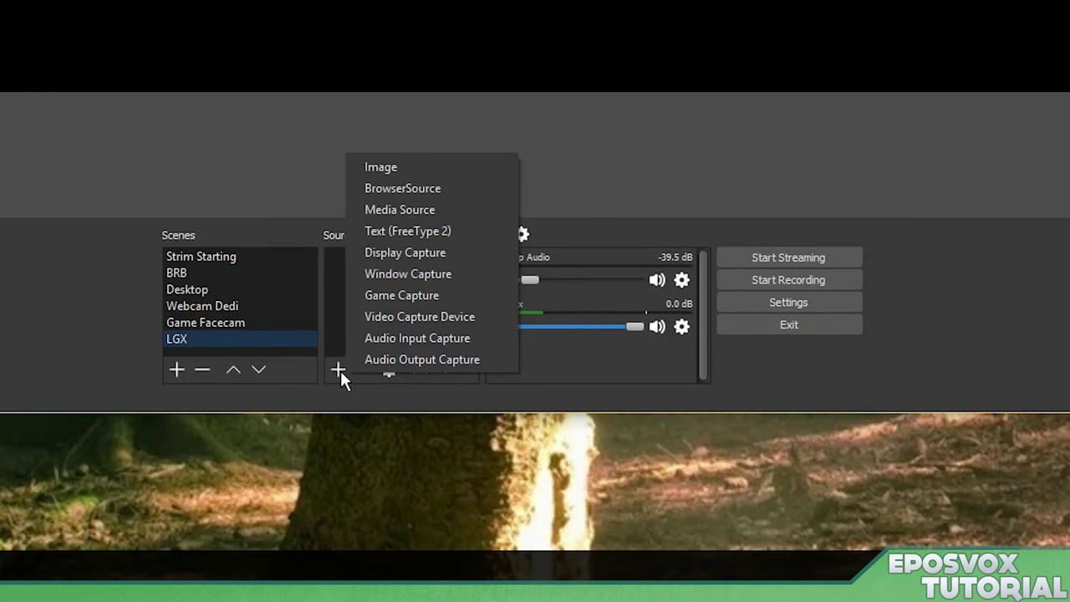
pyautogui.click(401, 338)
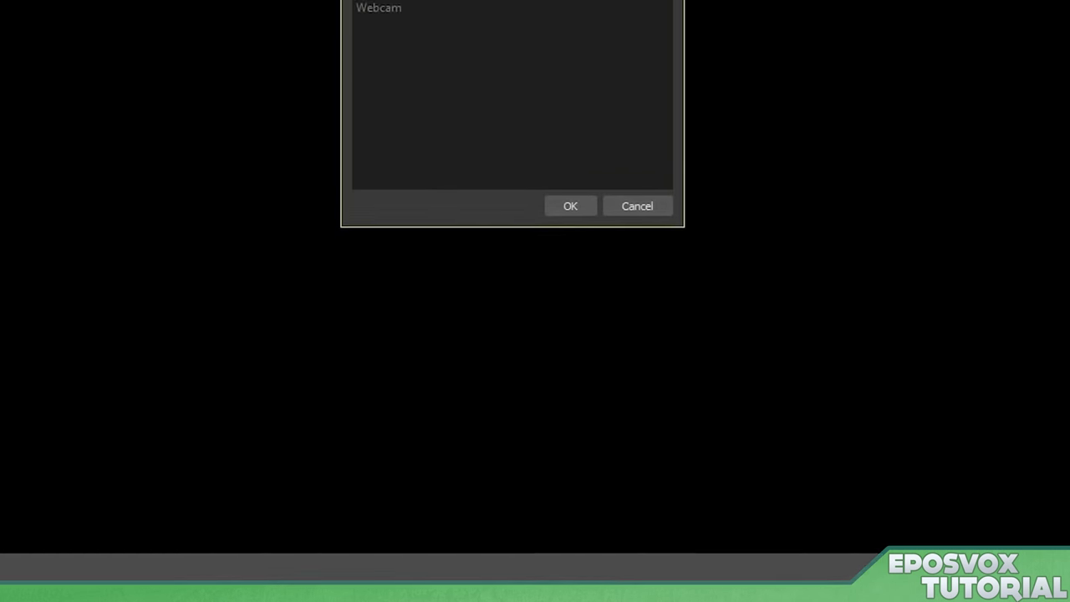
pyautogui.write('A')
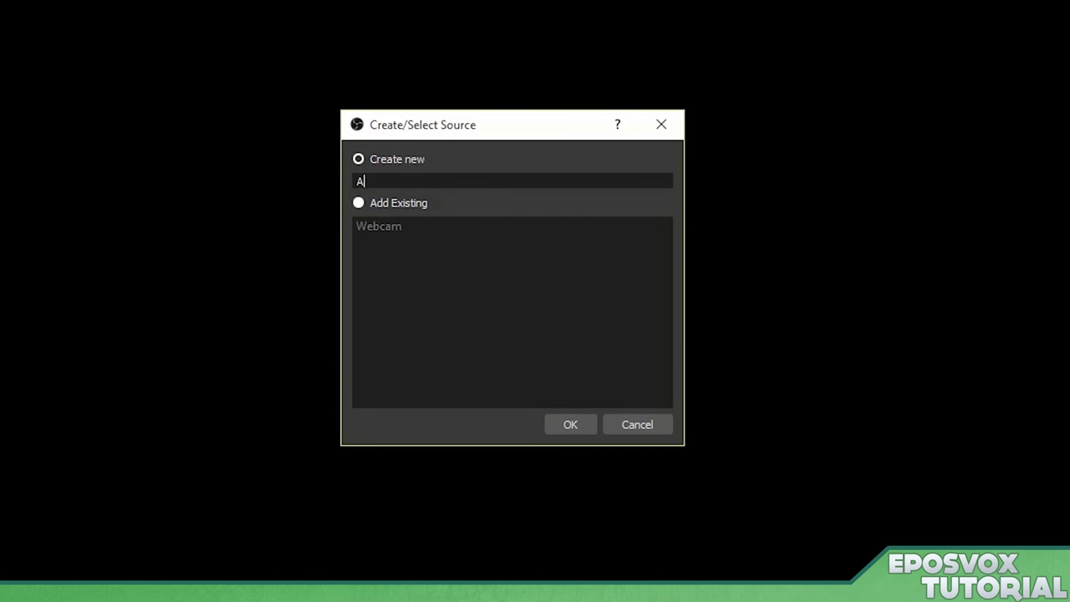
pyautogui.write('VLGZ')
pyautogui.click(569, 423)
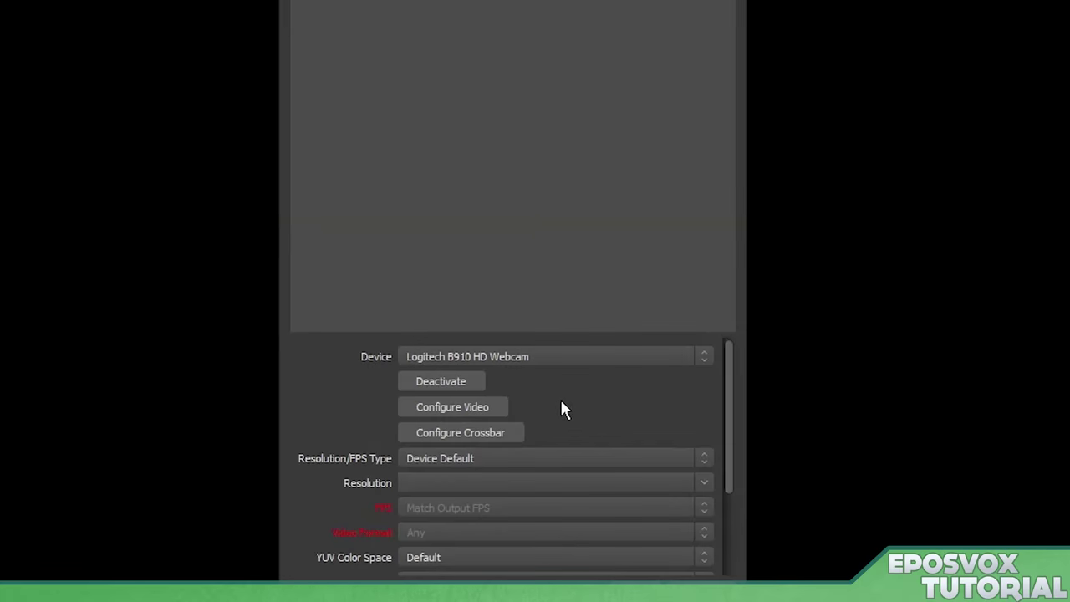
# Set AVLGX to the AVerMedia GC550 capture card at a custom 1920x1080 resolution
pyautogui.click(536, 346)
pyautogui.click(530, 369)
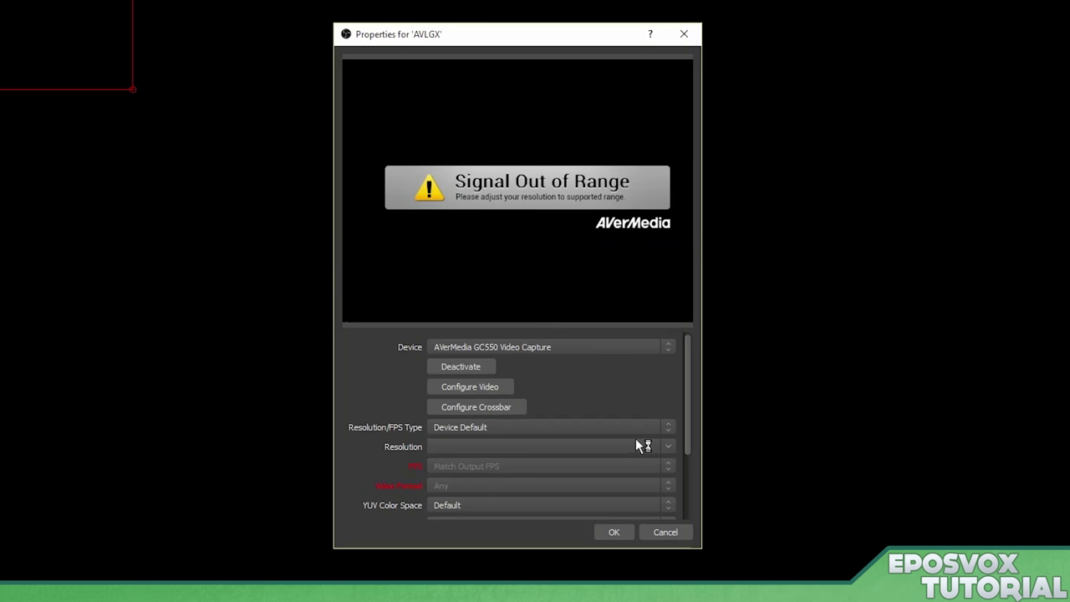
pyautogui.click(674, 427)
pyautogui.click(611, 448)
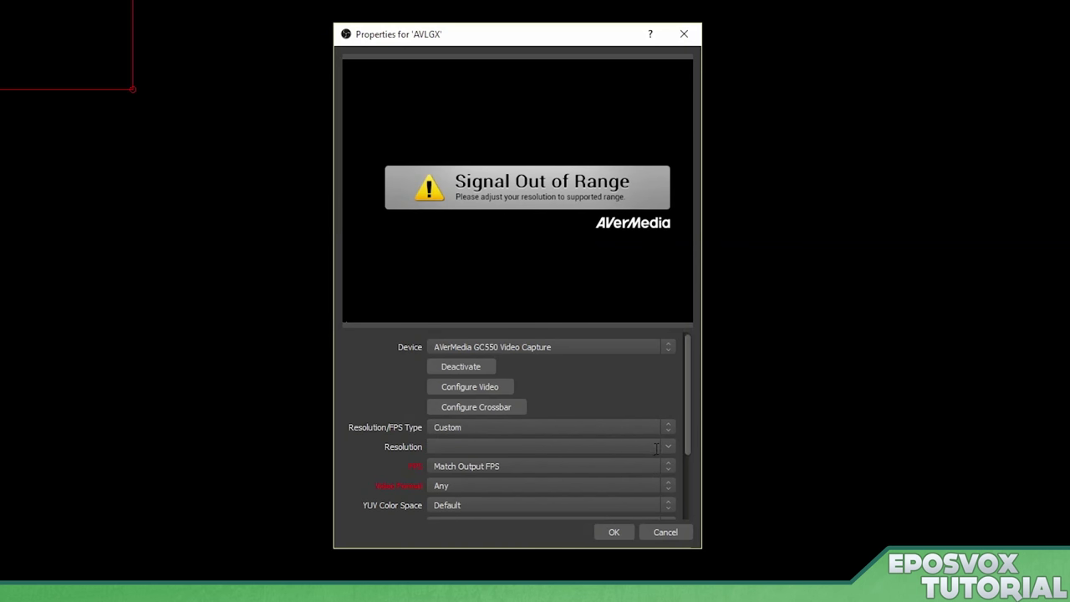
pyautogui.click(666, 448)
pyautogui.click(616, 459)
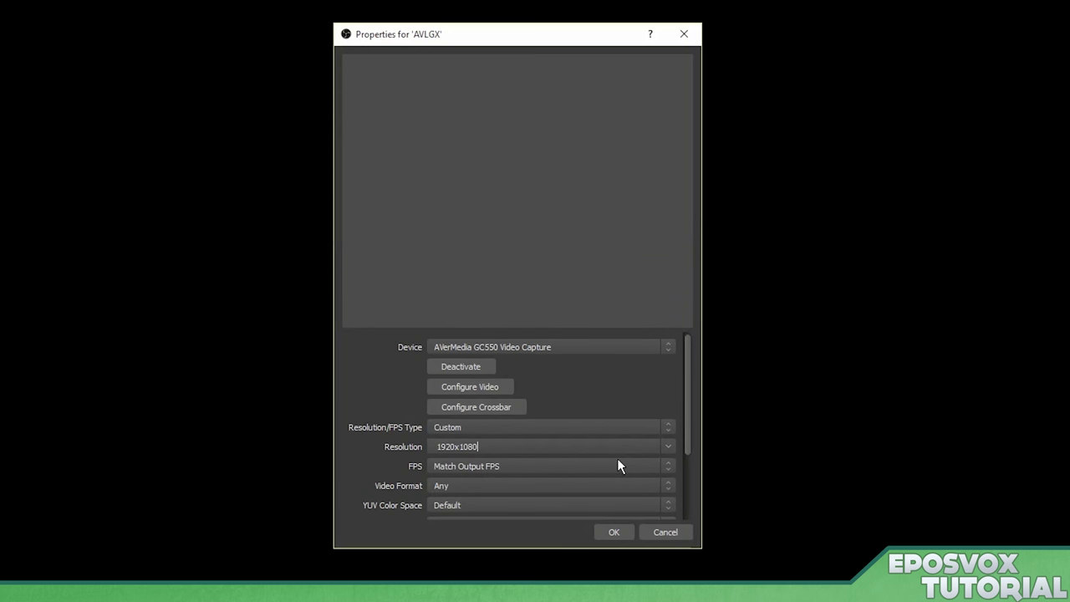
pyautogui.click(614, 533)
# Stretch the AVLGX capture feed to fill the canvas, then hide it
pyautogui.rightClick(823, 401)
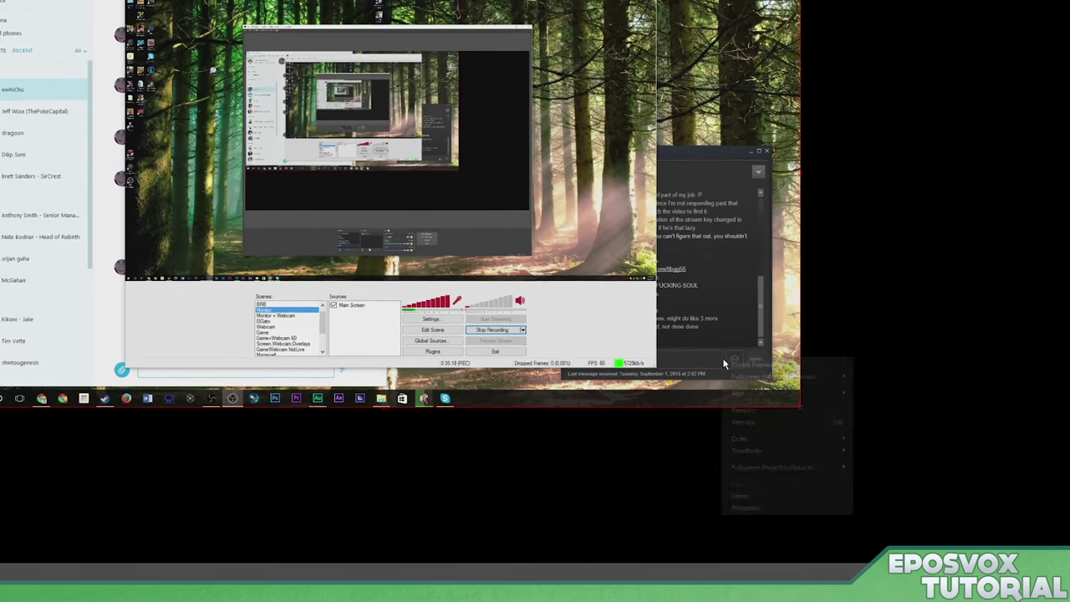
pyautogui.moveTo(697, 396)
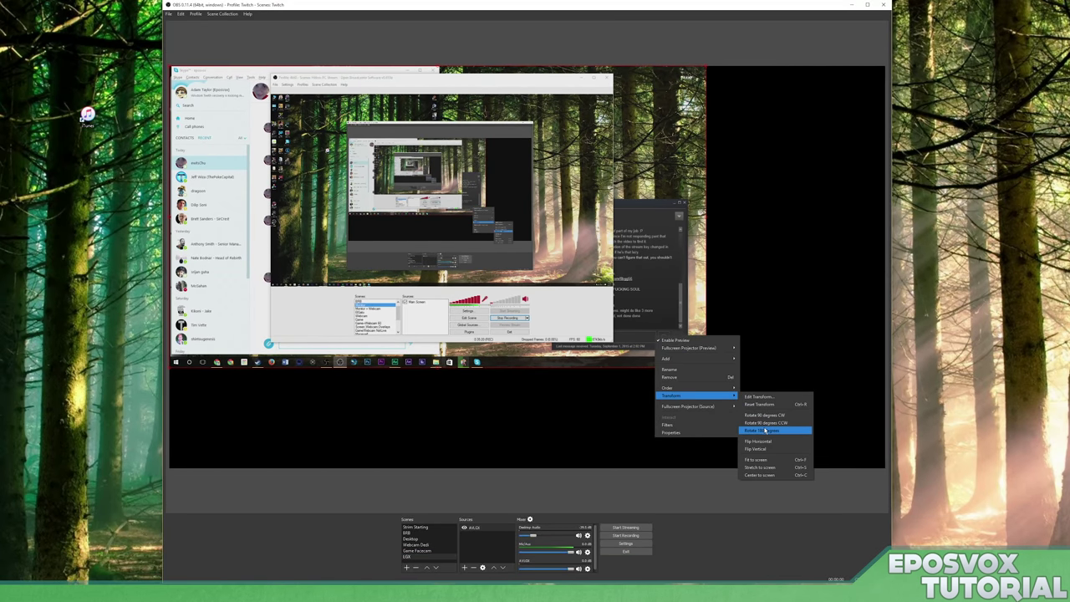
pyautogui.click(756, 460)
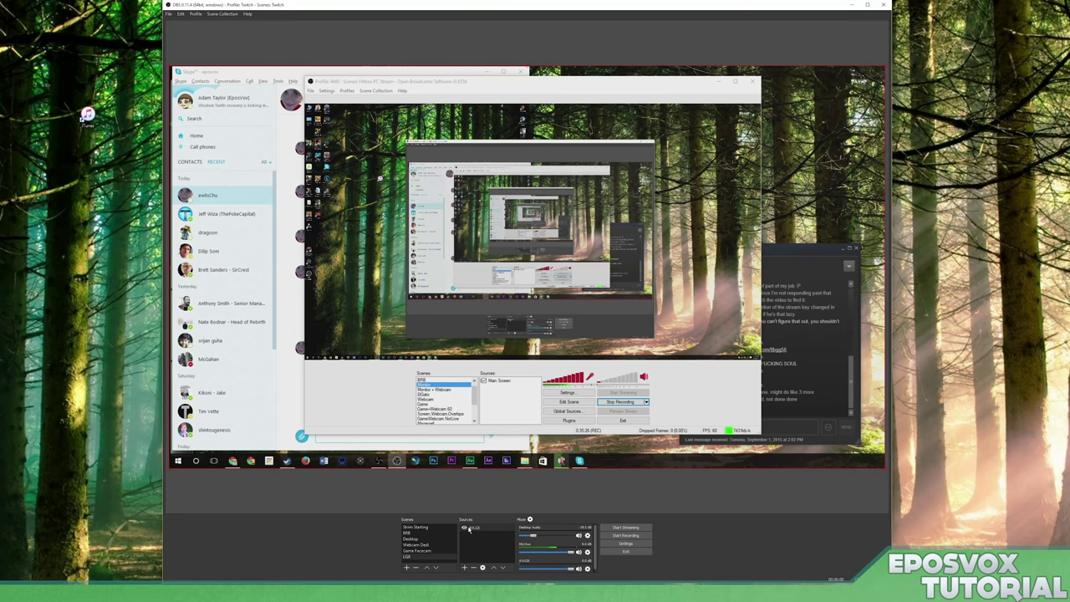
pyautogui.click(465, 529)
# Start adding another video capture device source, then cancel it
pyautogui.click(471, 567)
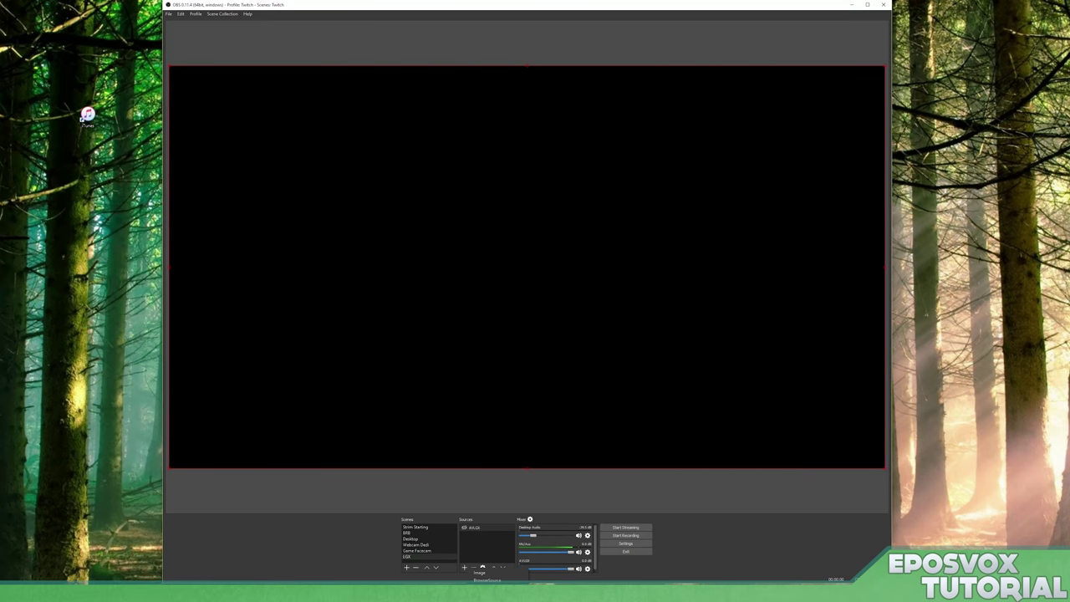
pyautogui.click(493, 553)
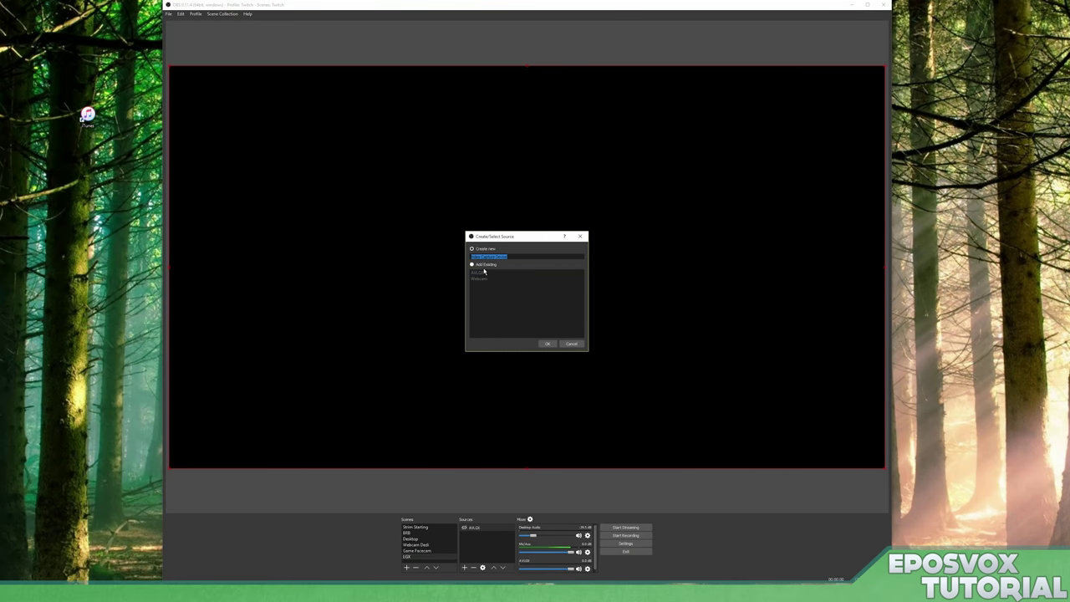
pyautogui.click(572, 343)
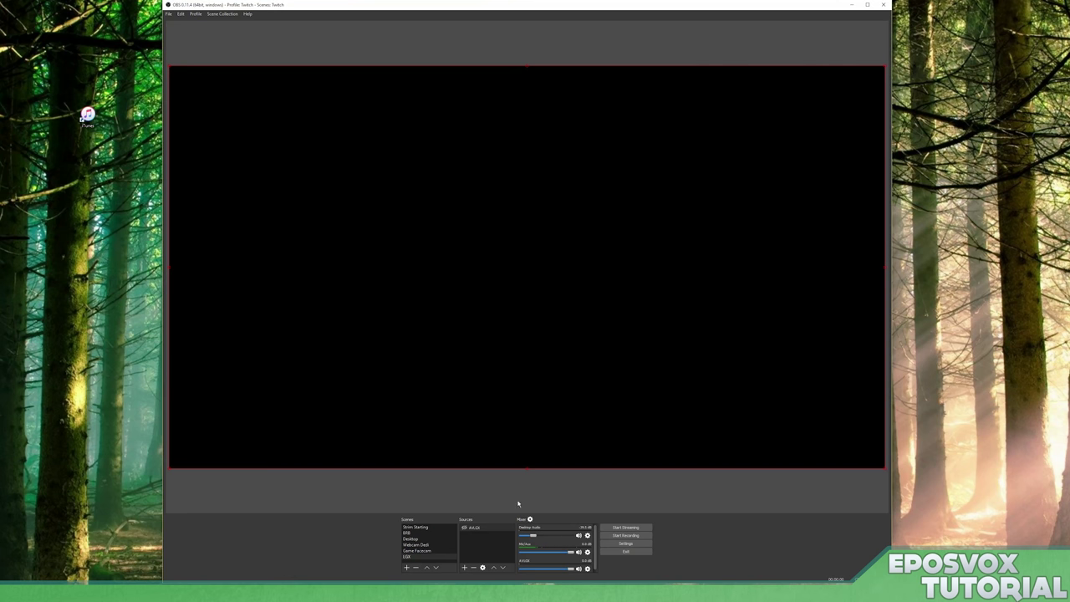
pyautogui.click(465, 567)
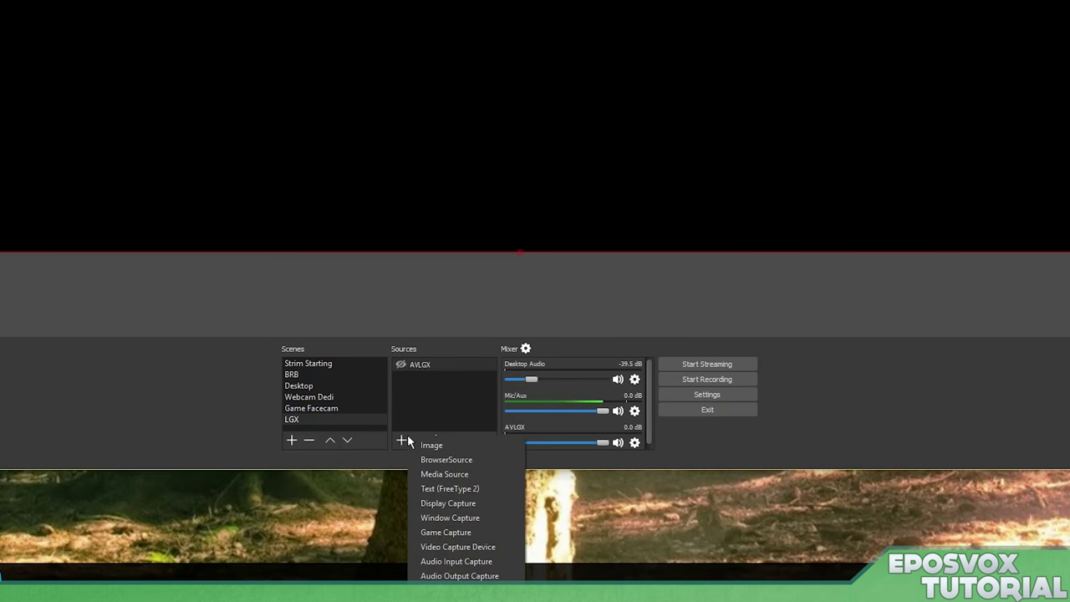
# Add a Text (FreeType 2) source reading 'Shoutout to EposVox FTW'
pyautogui.click(450, 488)
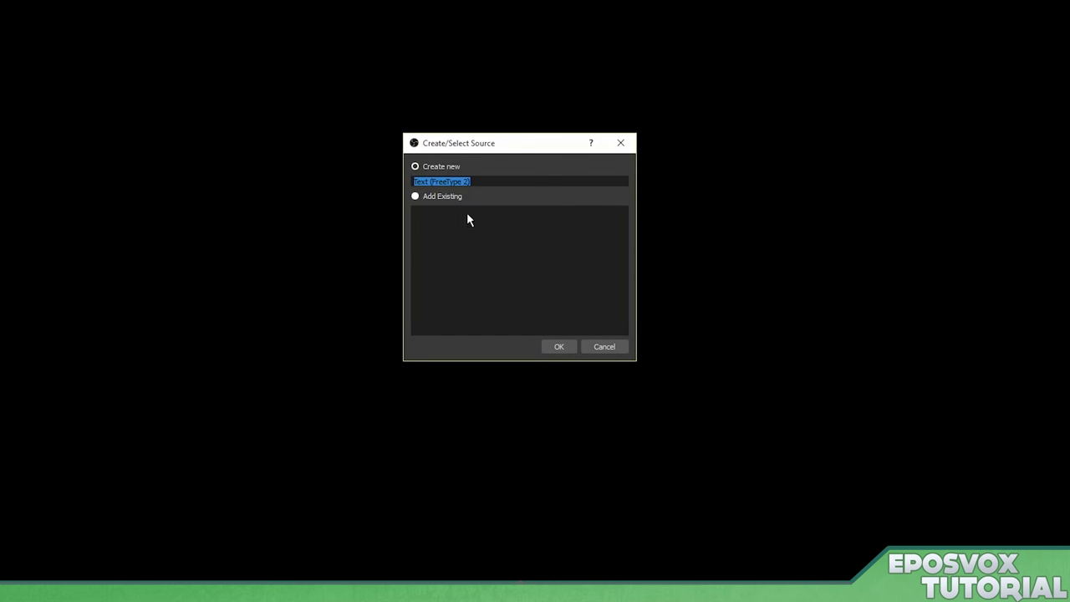
pyautogui.click(556, 347)
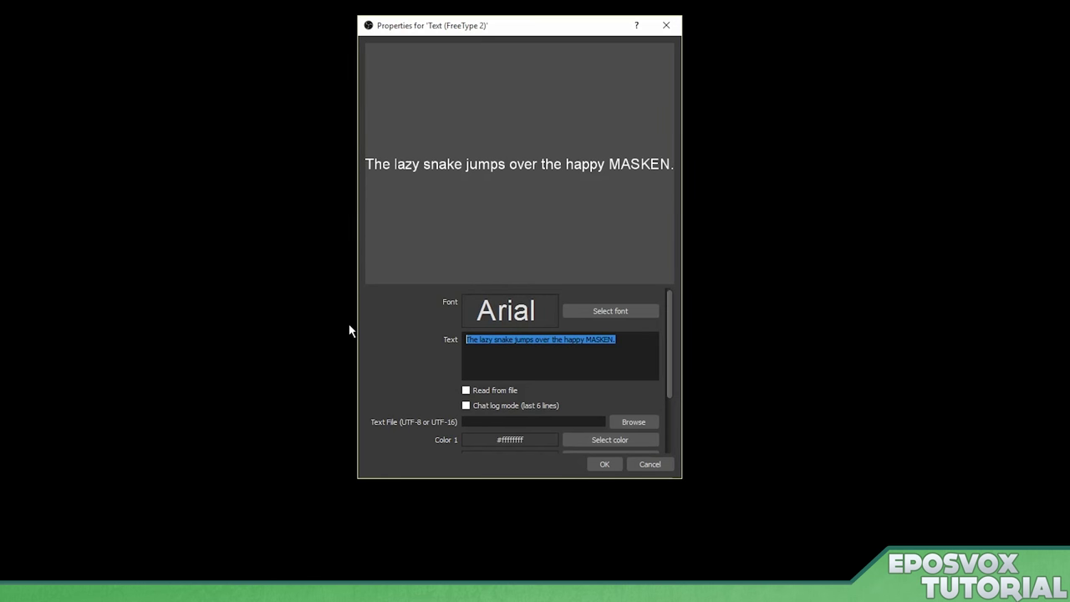
pyautogui.write('Shoutout to')
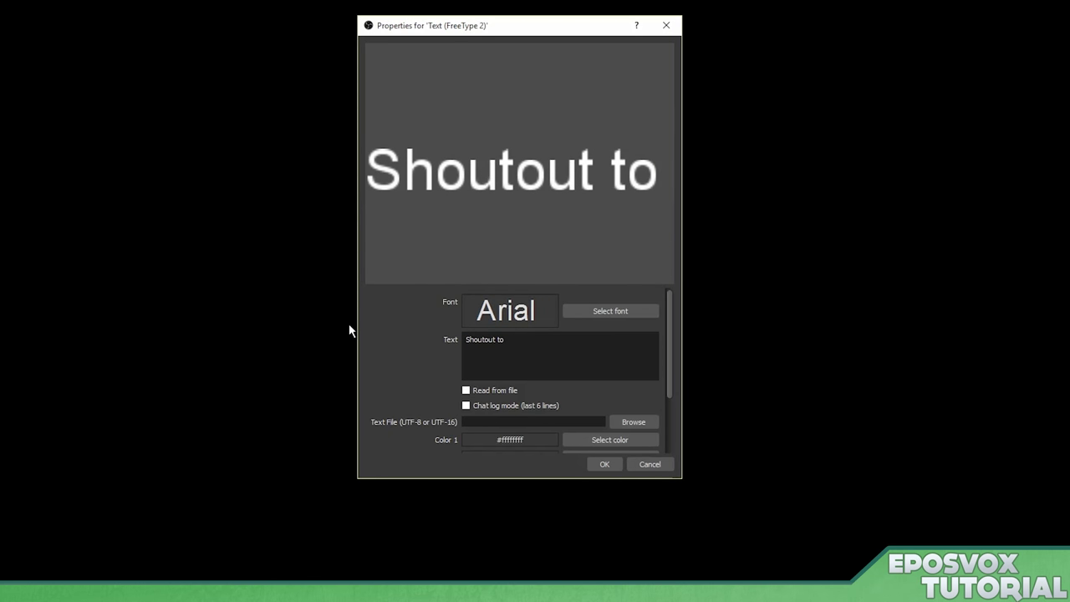
pyautogui.write(' EposVox FRT')
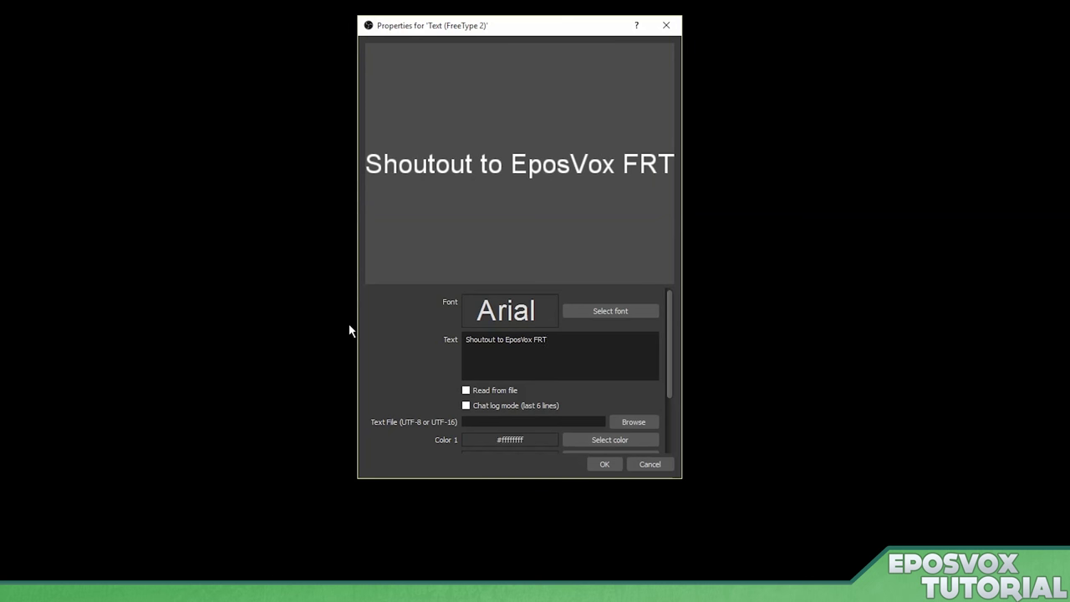
pyautogui.press('BackSpace')
pyautogui.press('BackSpace')
pyautogui.write('TW')
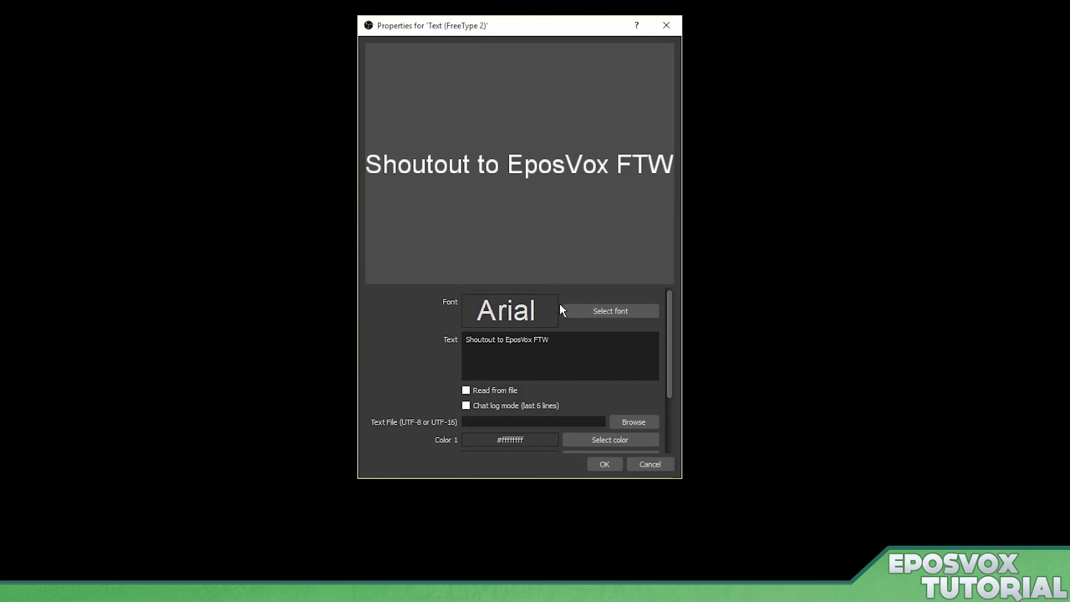
# Turn on Outline for the text, leave read-from-file off, and confirm the settings
pyautogui.scroll(-1, 665, 377)
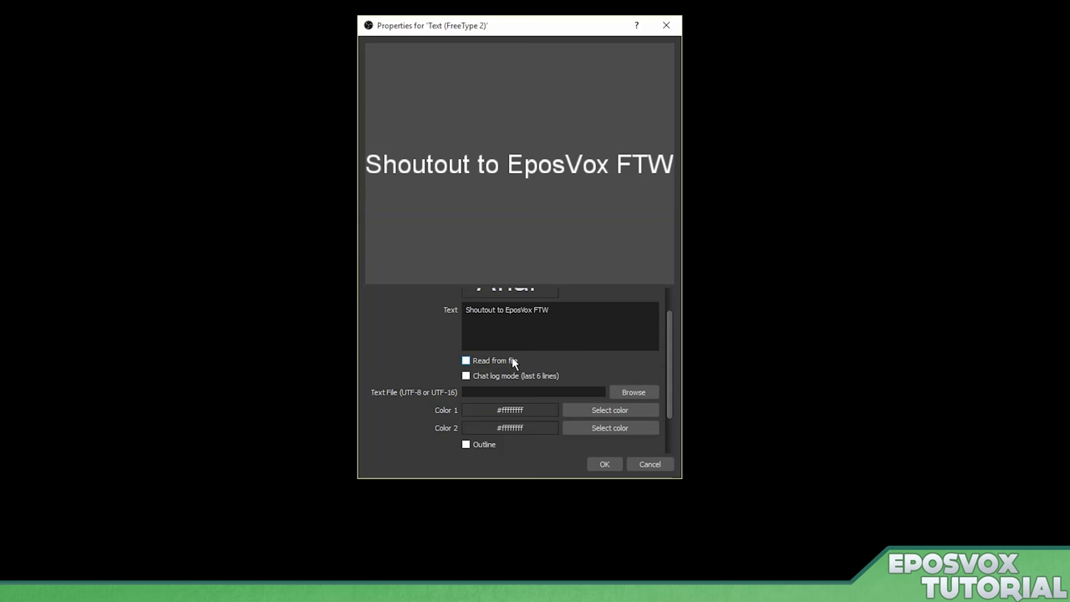
pyautogui.click(466, 361)
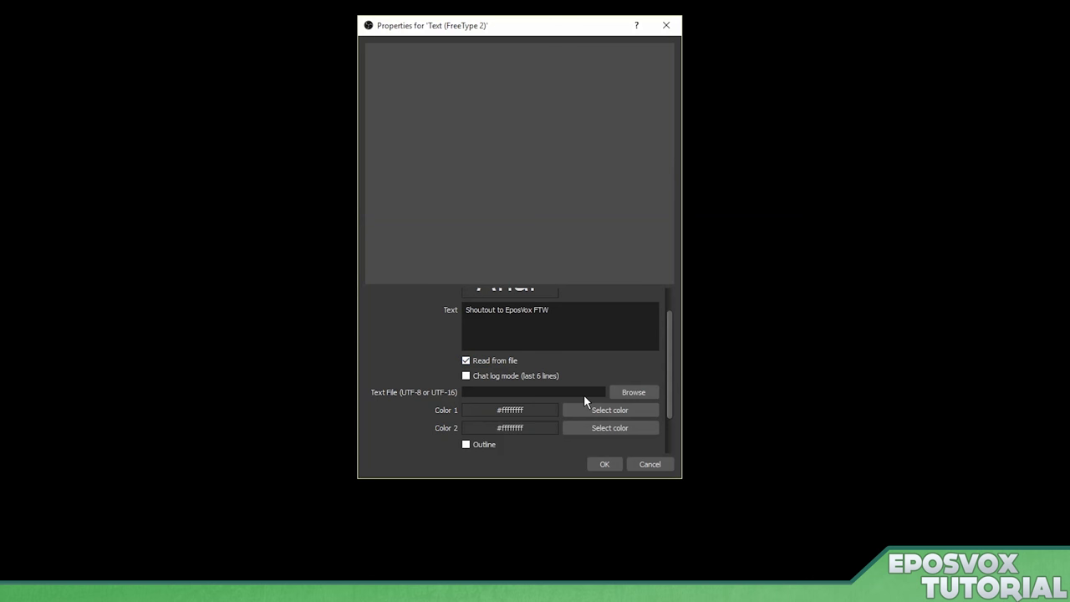
pyautogui.click(633, 392)
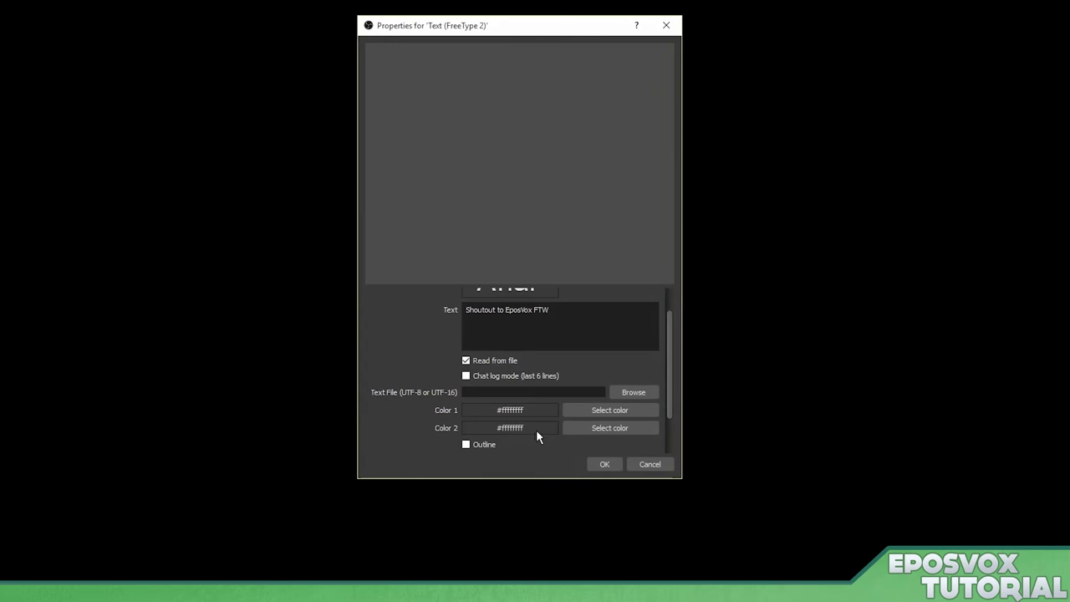
pyautogui.press('Escape')
pyautogui.click(496, 362)
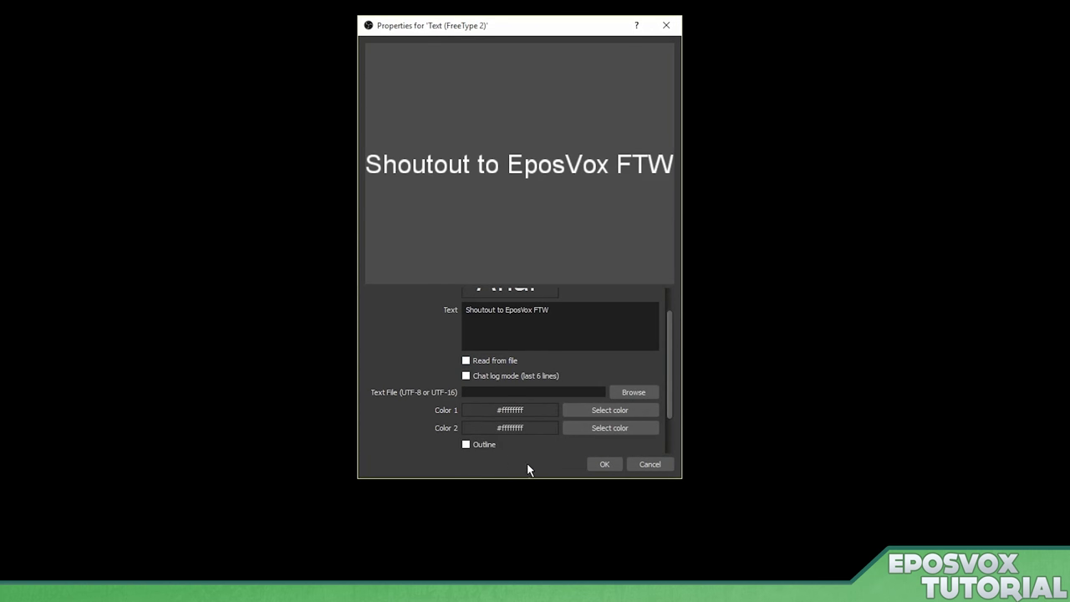
pyautogui.click(477, 448)
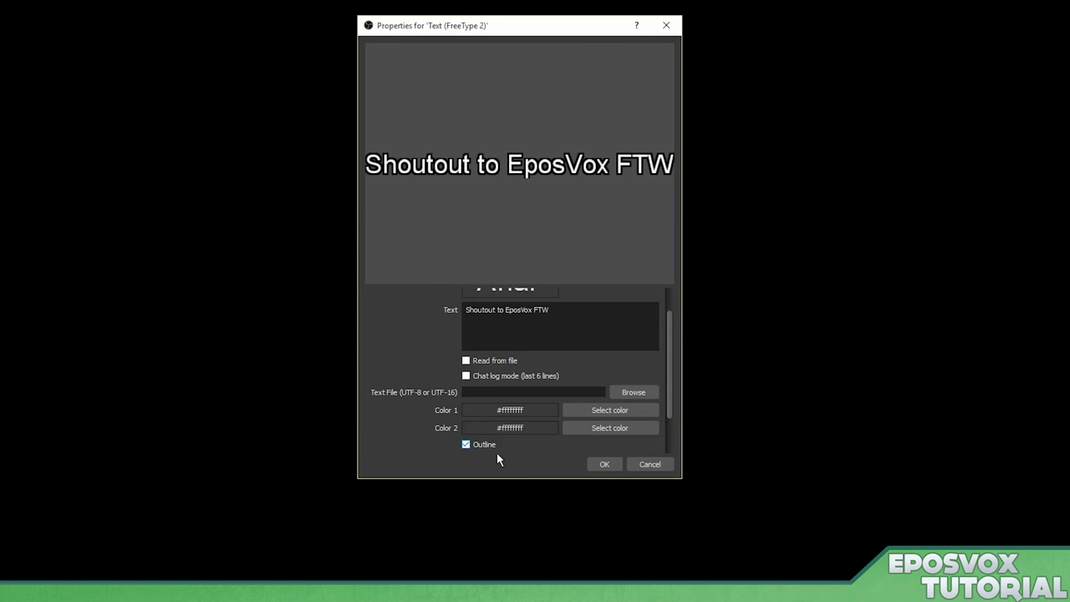
pyautogui.click(616, 465)
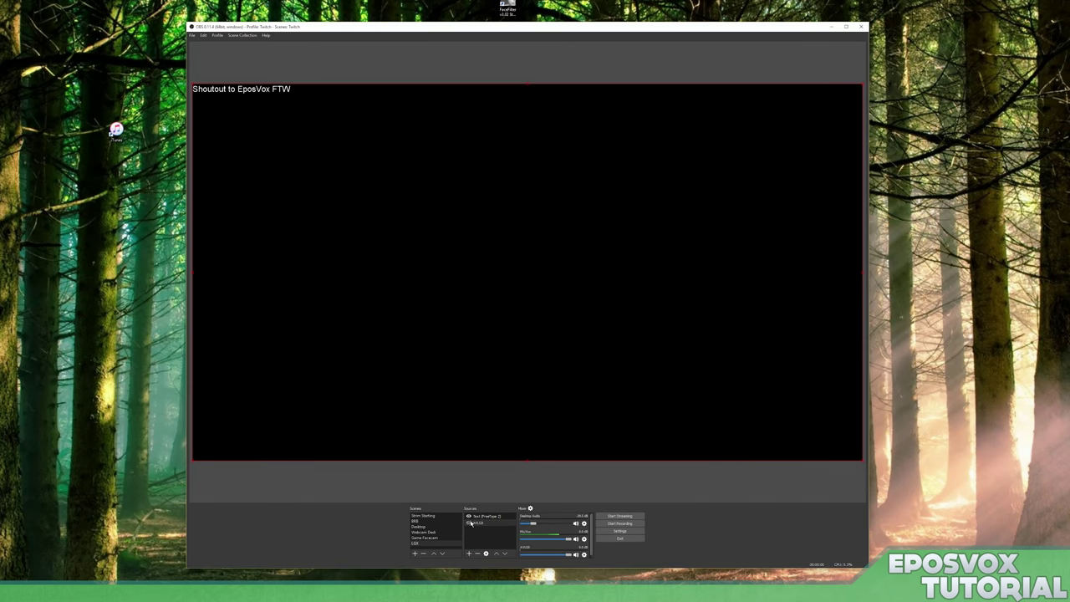
# Stretch the shoutout text across the preview width and hide the AVLGX source
pyautogui.click(470, 523)
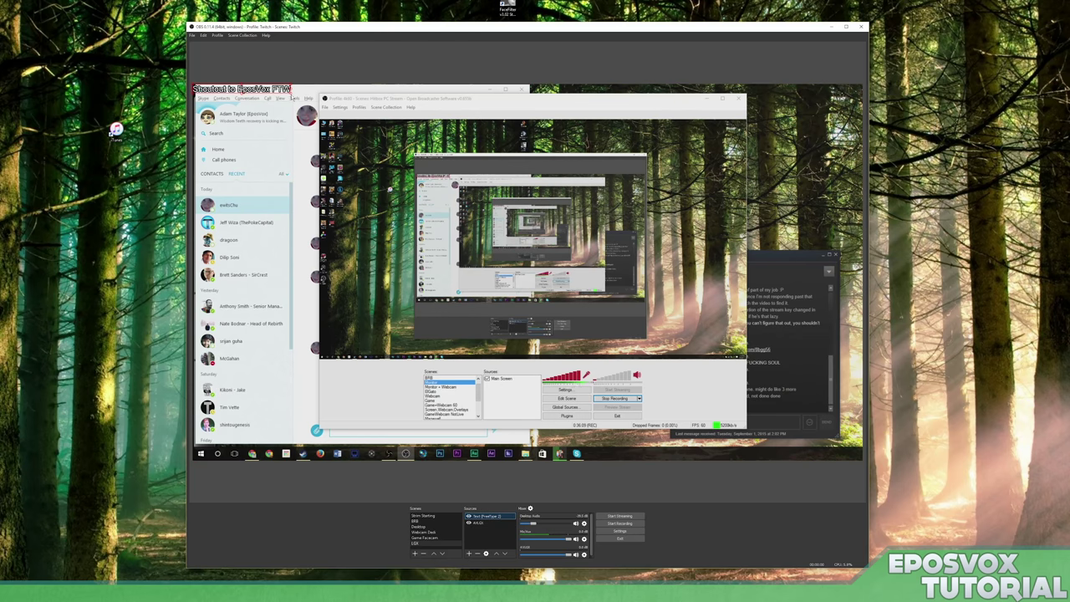
pyautogui.moveTo(291, 96); pyautogui.dragTo(826, 144)
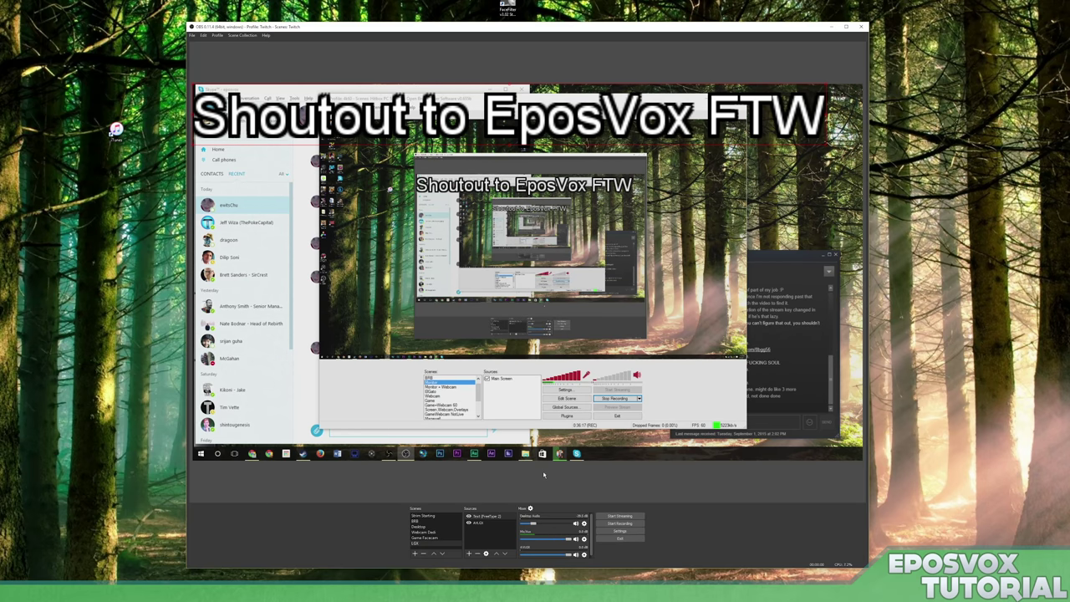
pyautogui.click(468, 522)
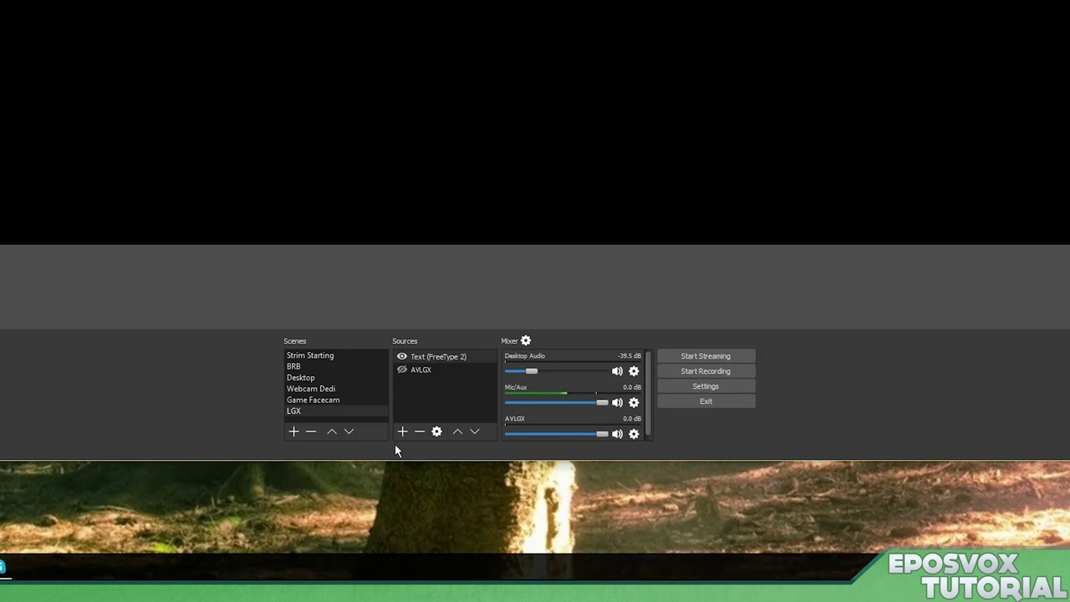
# Add a Window Capture of the Core Temp.exe window with Capture Cursor unticked
pyautogui.click(400, 431)
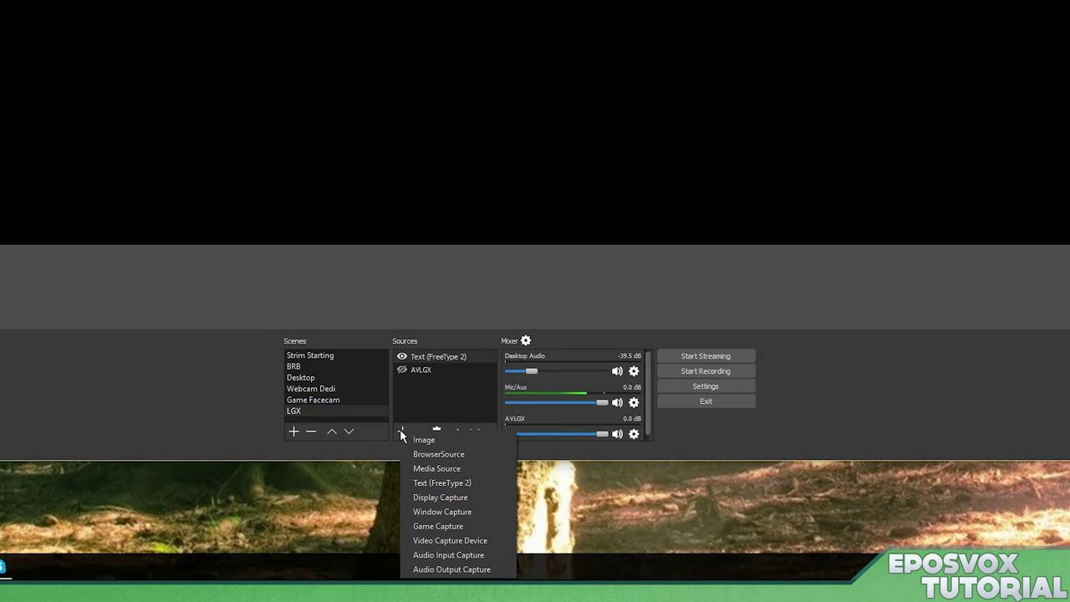
pyautogui.click(443, 511)
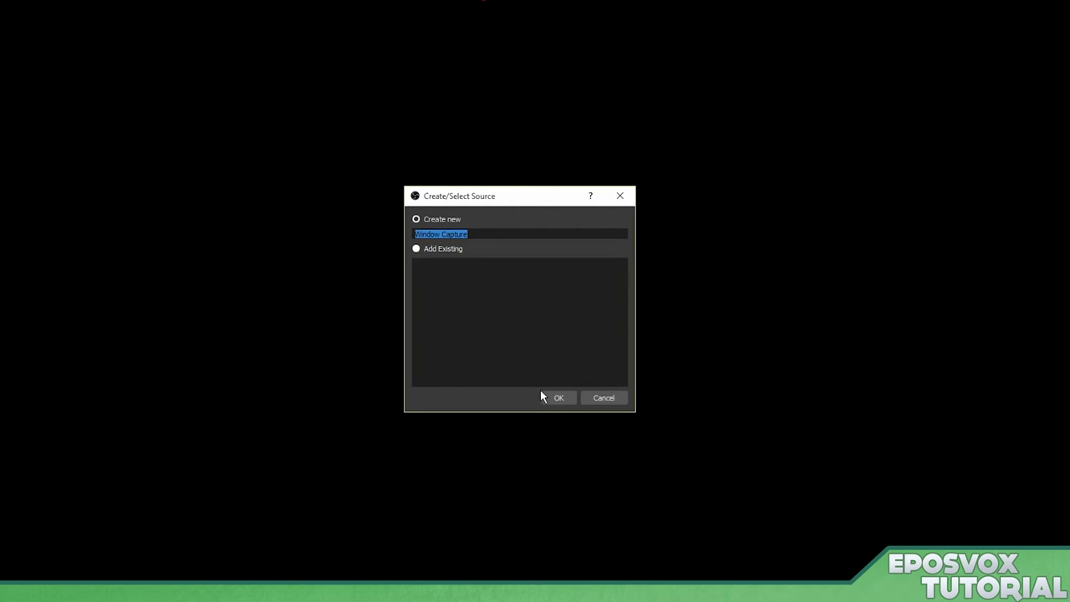
pyautogui.click(550, 397)
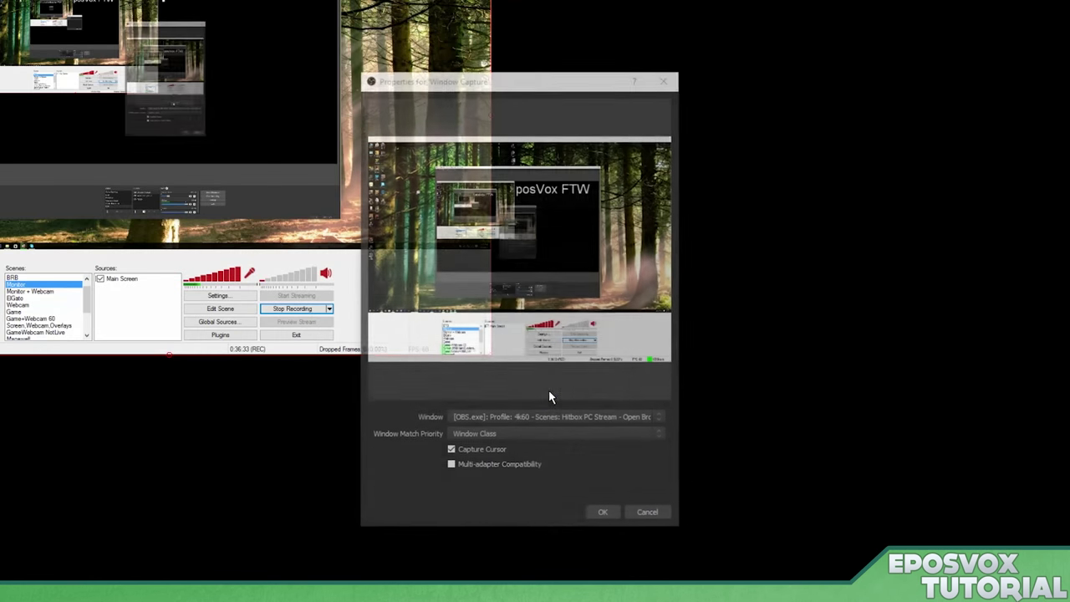
pyautogui.click(504, 418)
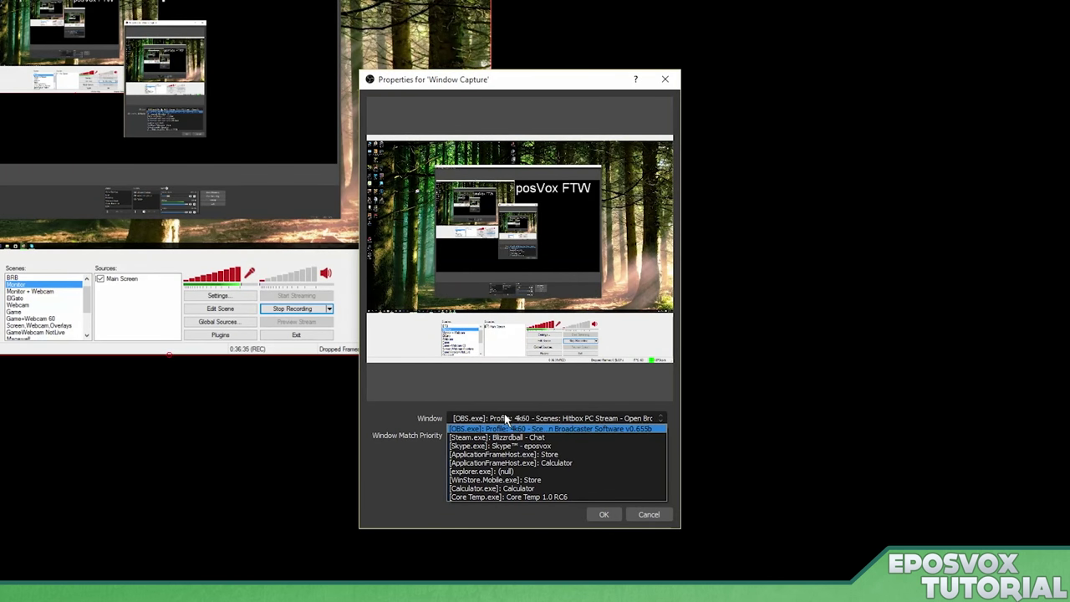
pyautogui.click(511, 471)
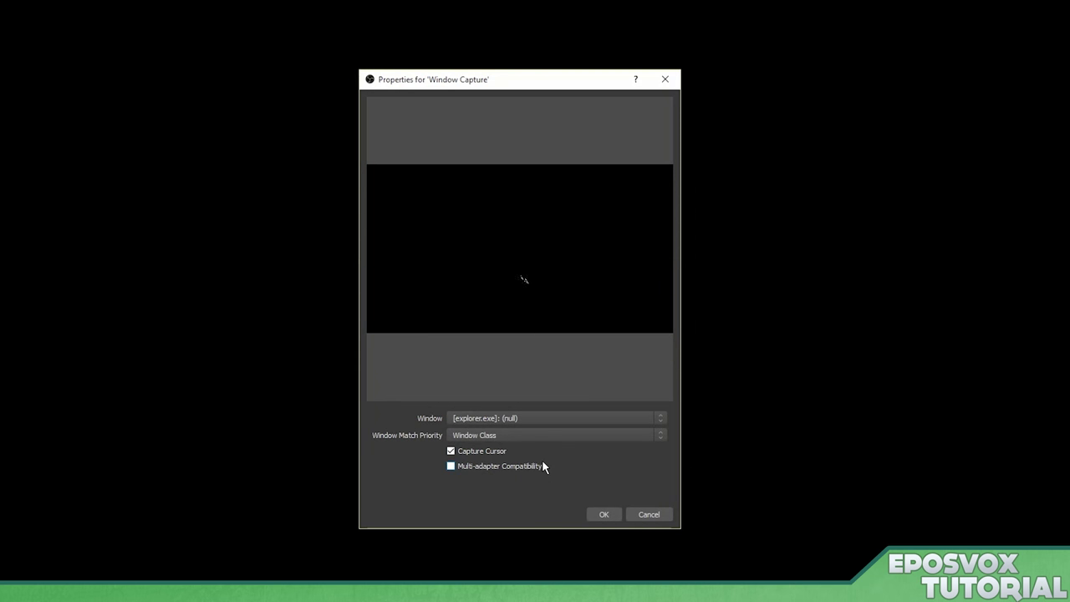
pyautogui.click(516, 420)
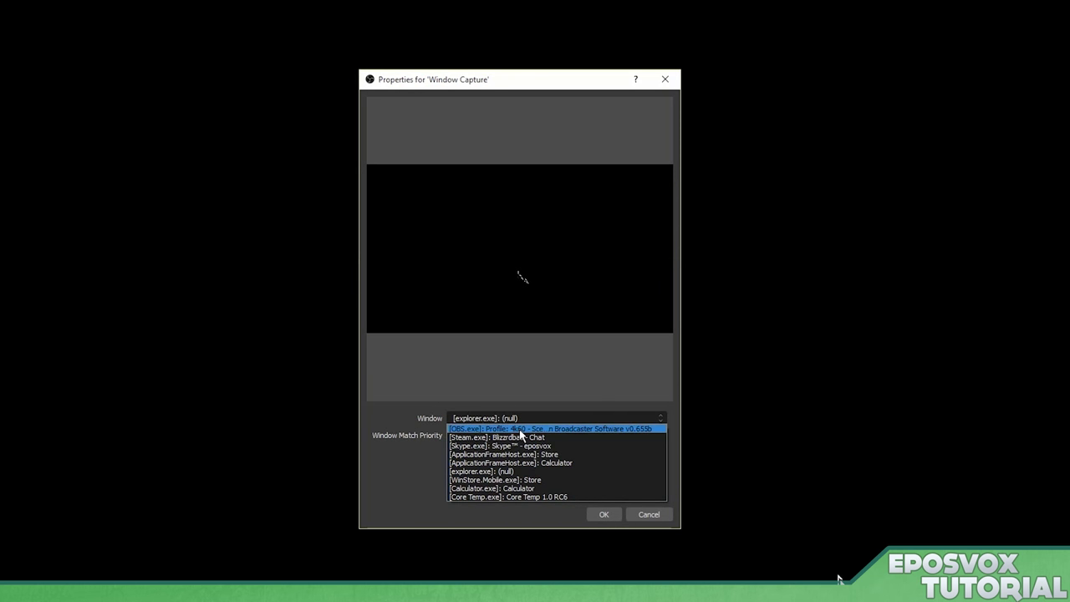
pyautogui.click(536, 479)
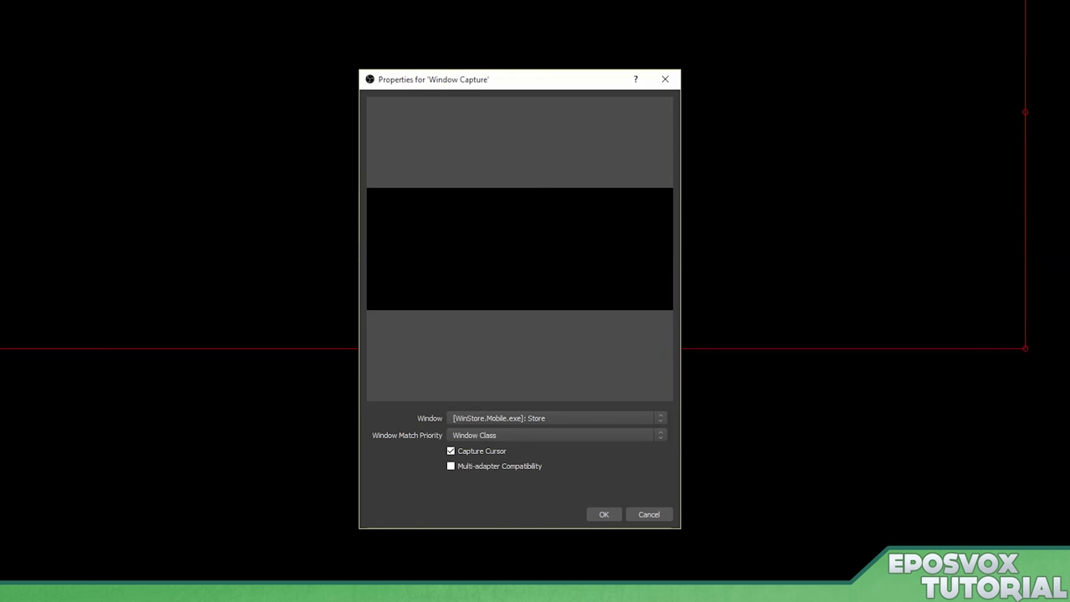
pyautogui.click(499, 421)
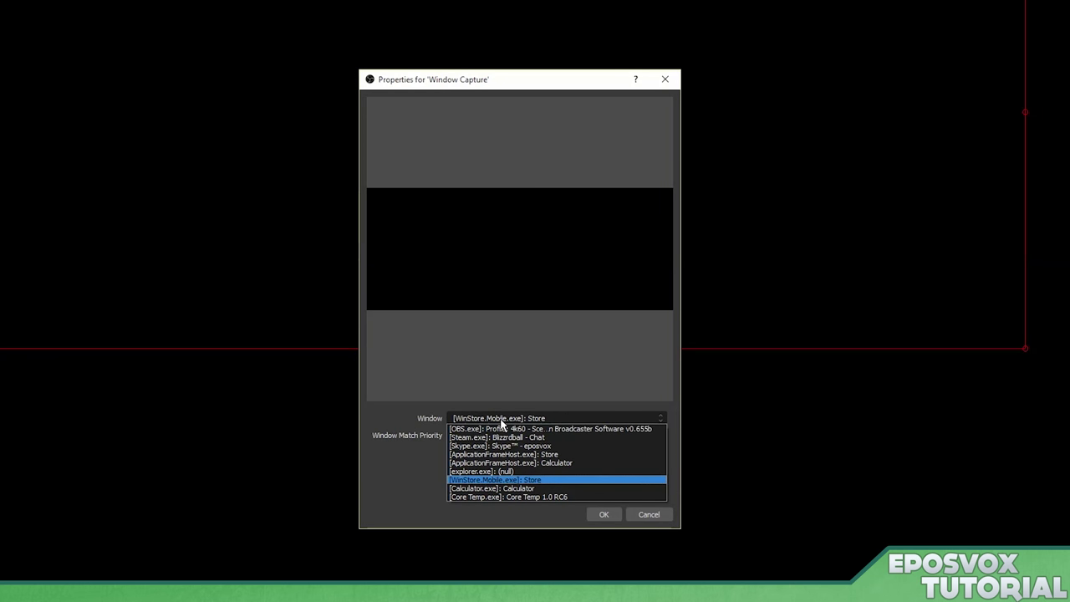
pyautogui.click(516, 496)
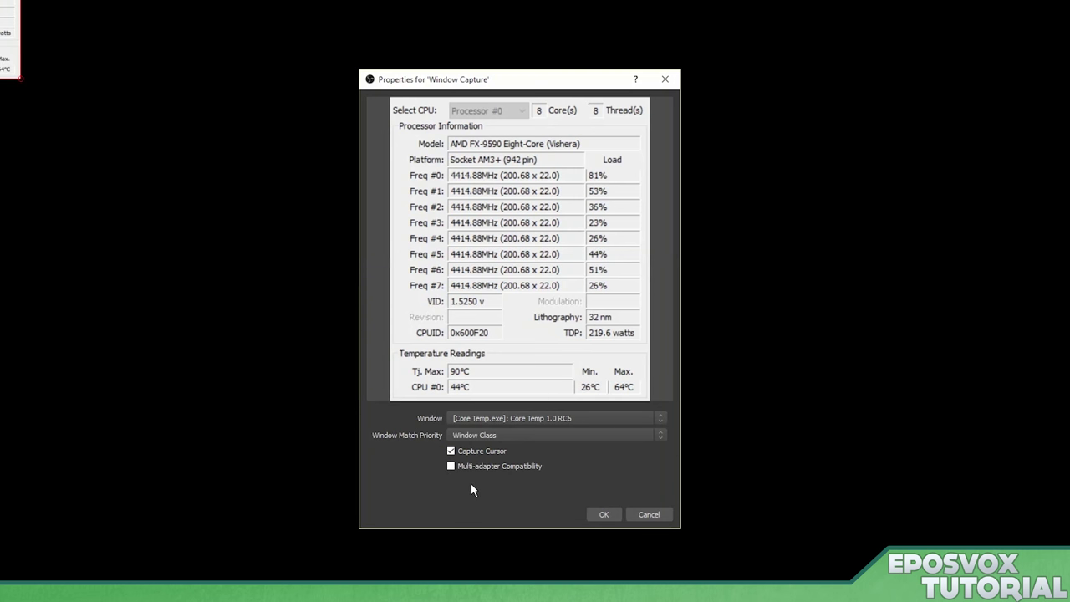
pyautogui.click(452, 452)
pyautogui.click(604, 514)
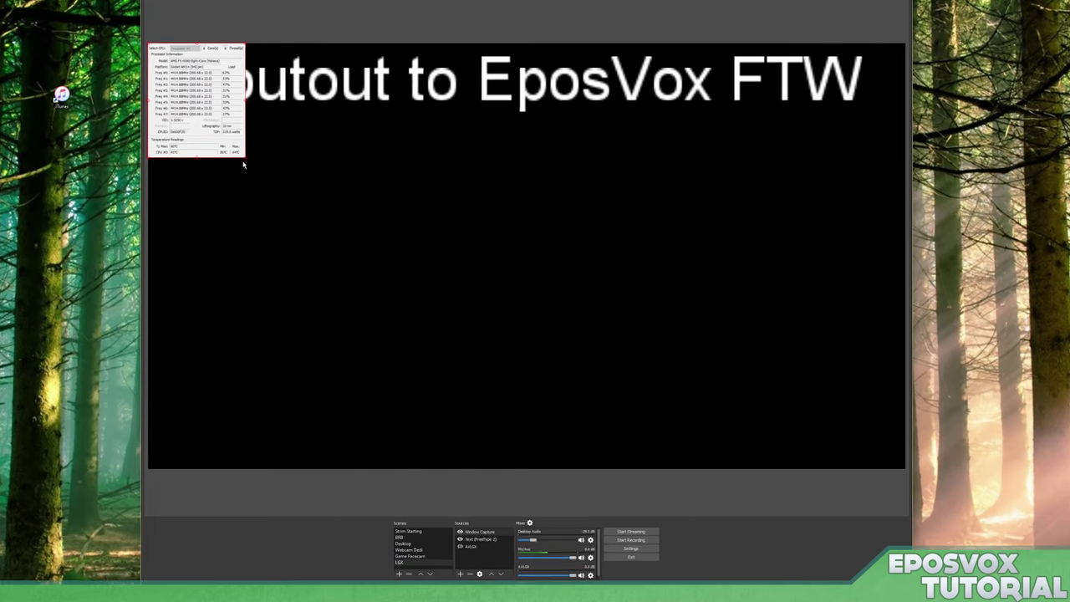
# Scale up the Core Temp capture and snap it to the preview's bottom-right corner
pyautogui.moveTo(245, 158); pyautogui.dragTo(431, 374)
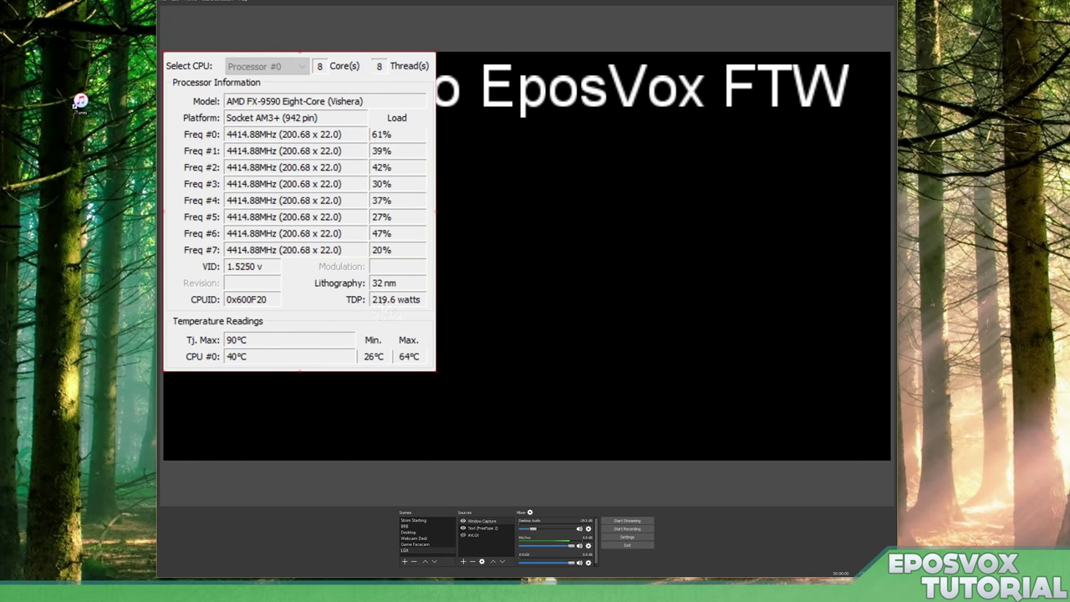
pyautogui.moveTo(299, 209); pyautogui.dragTo(753, 298)
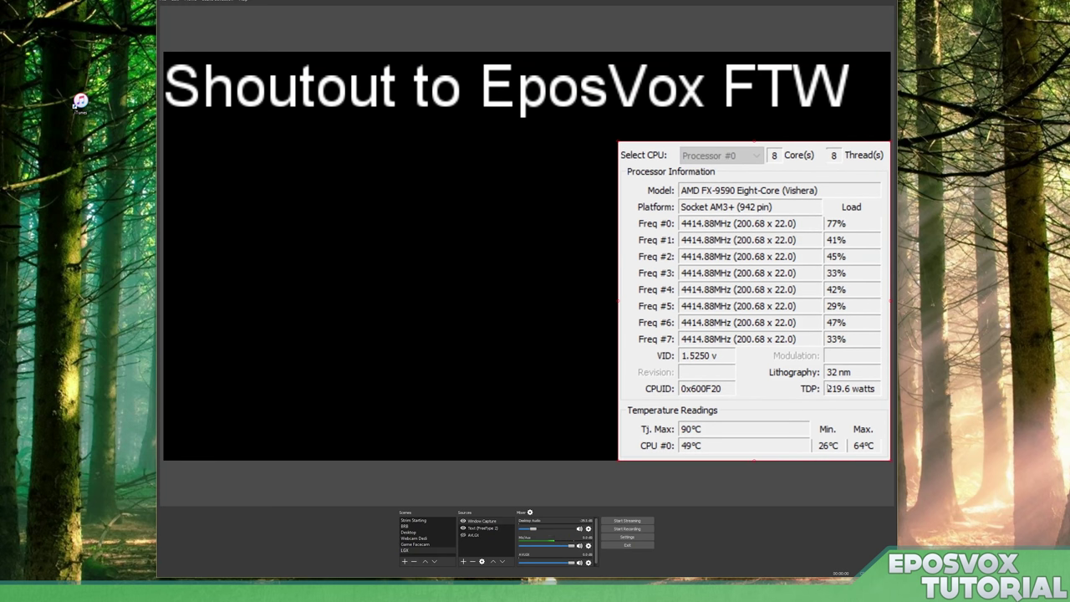